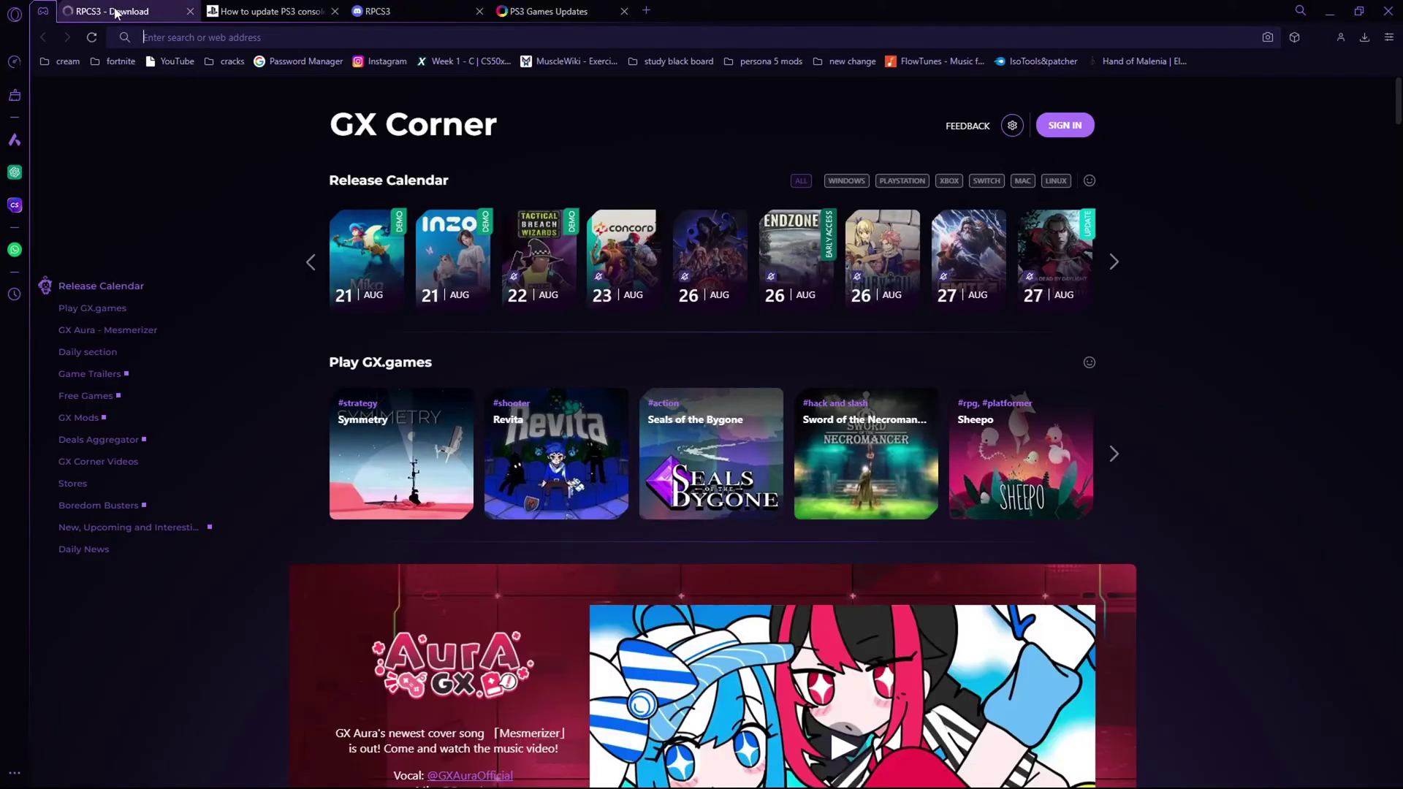
- Save the RPCS3 Windows build rpcs3-v0.0.32-16850-042a5481_win64.7z into E:\RPCS3
{"action": "left_click", "coordinate": [115, 13]}
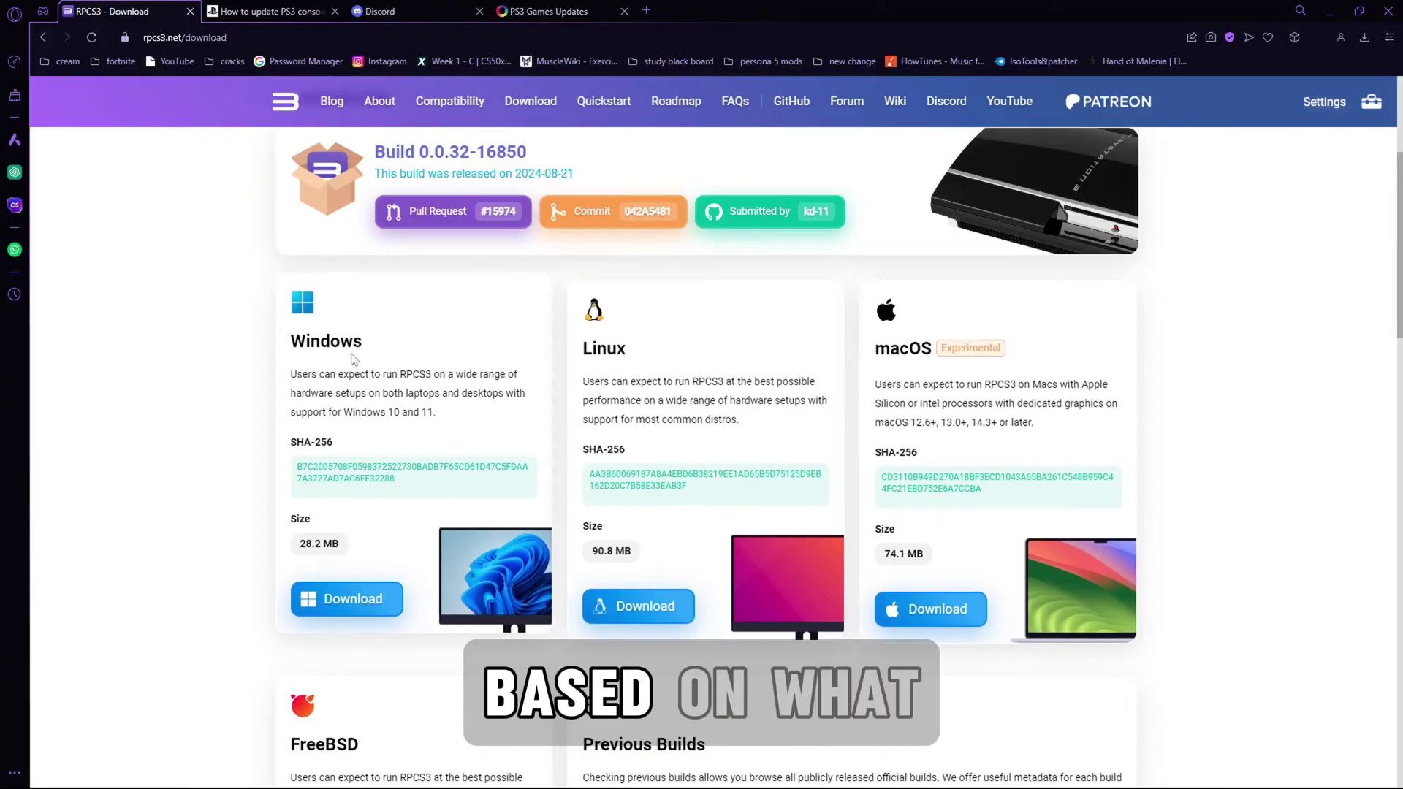
{"action": "left_click", "coordinate": [339, 602]}
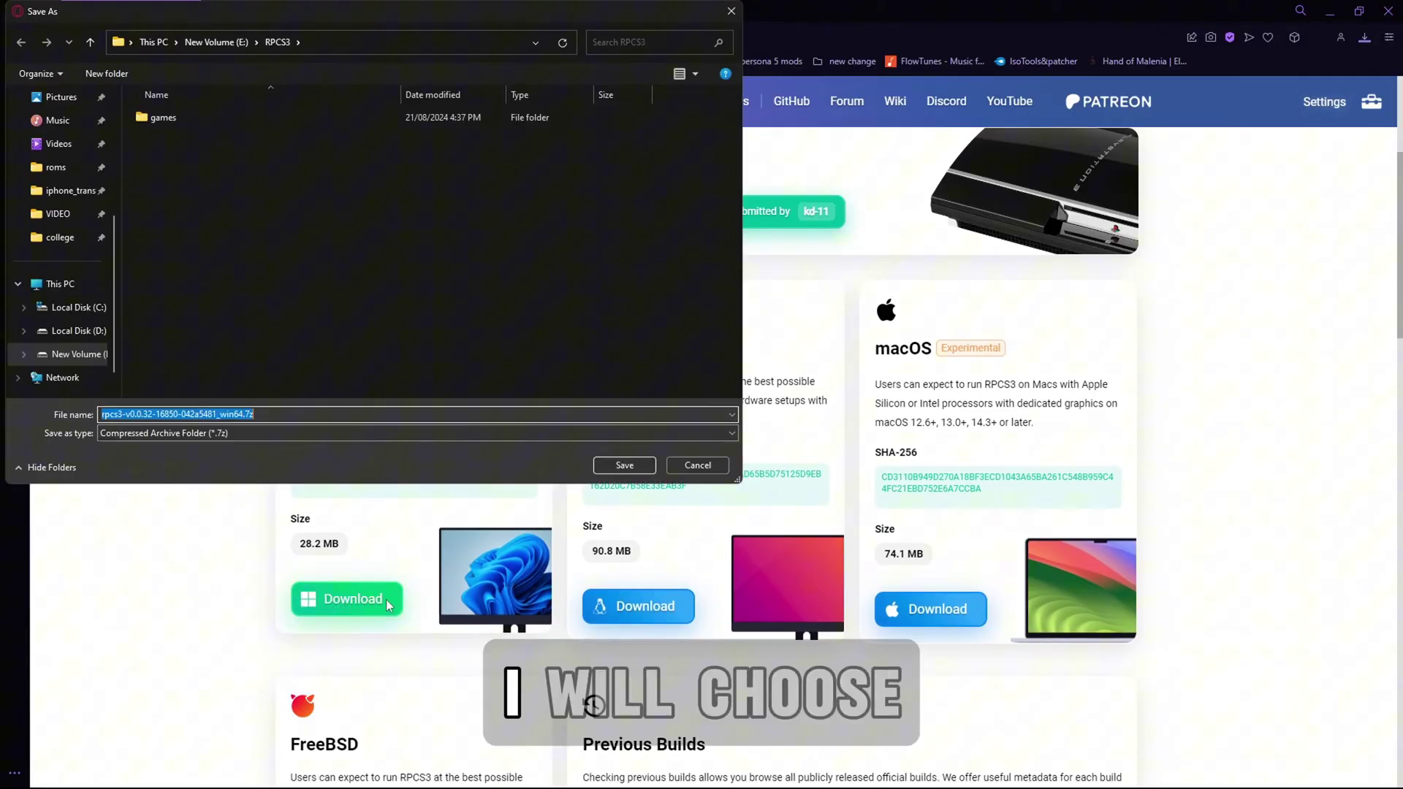
{"action": "left_click", "coordinate": [627, 466]}
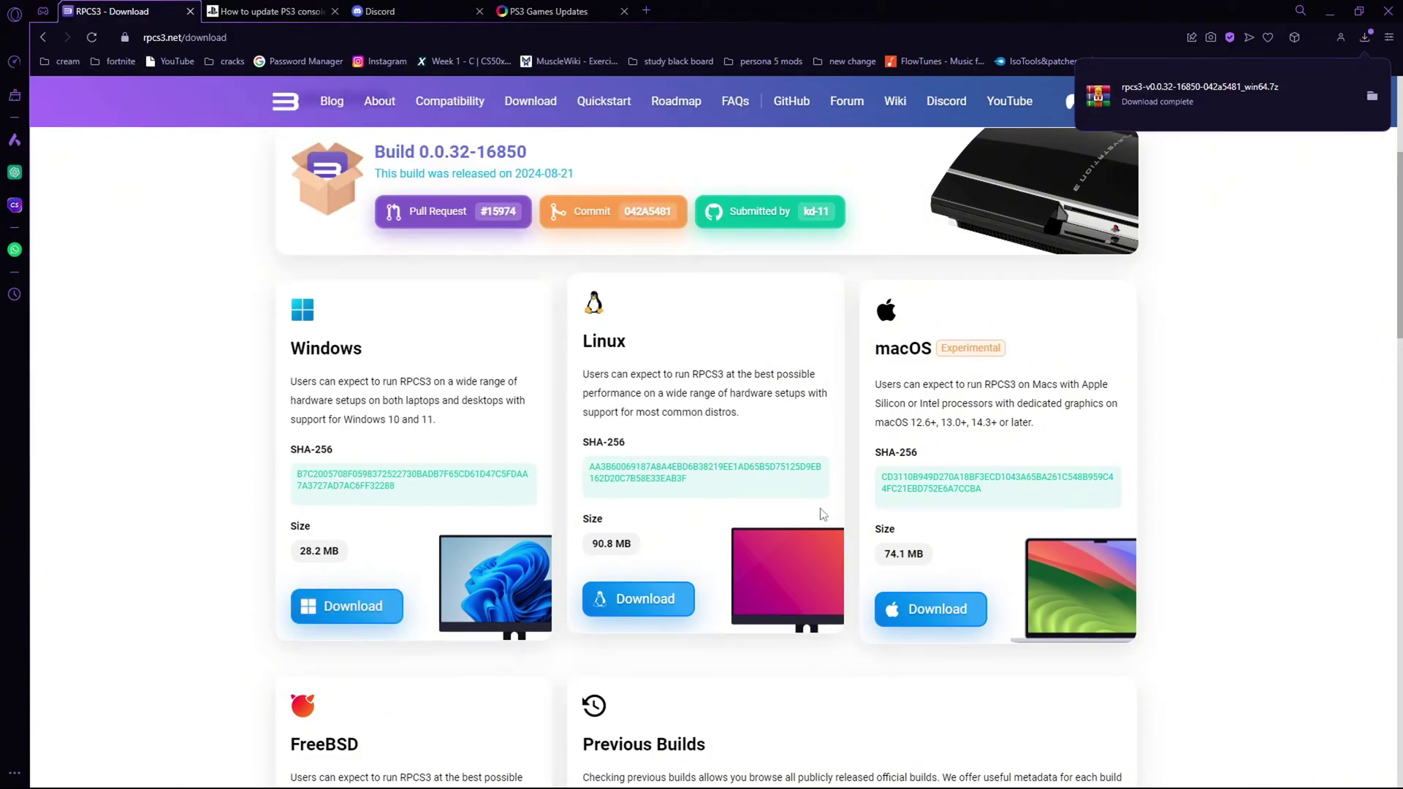
- Extract the RPCS3 .7z with WinRAR into its own rpcs3-v0.0.32-16850-042a5481_win64 folder
{"action": "left_click", "coordinate": [1373, 97]}
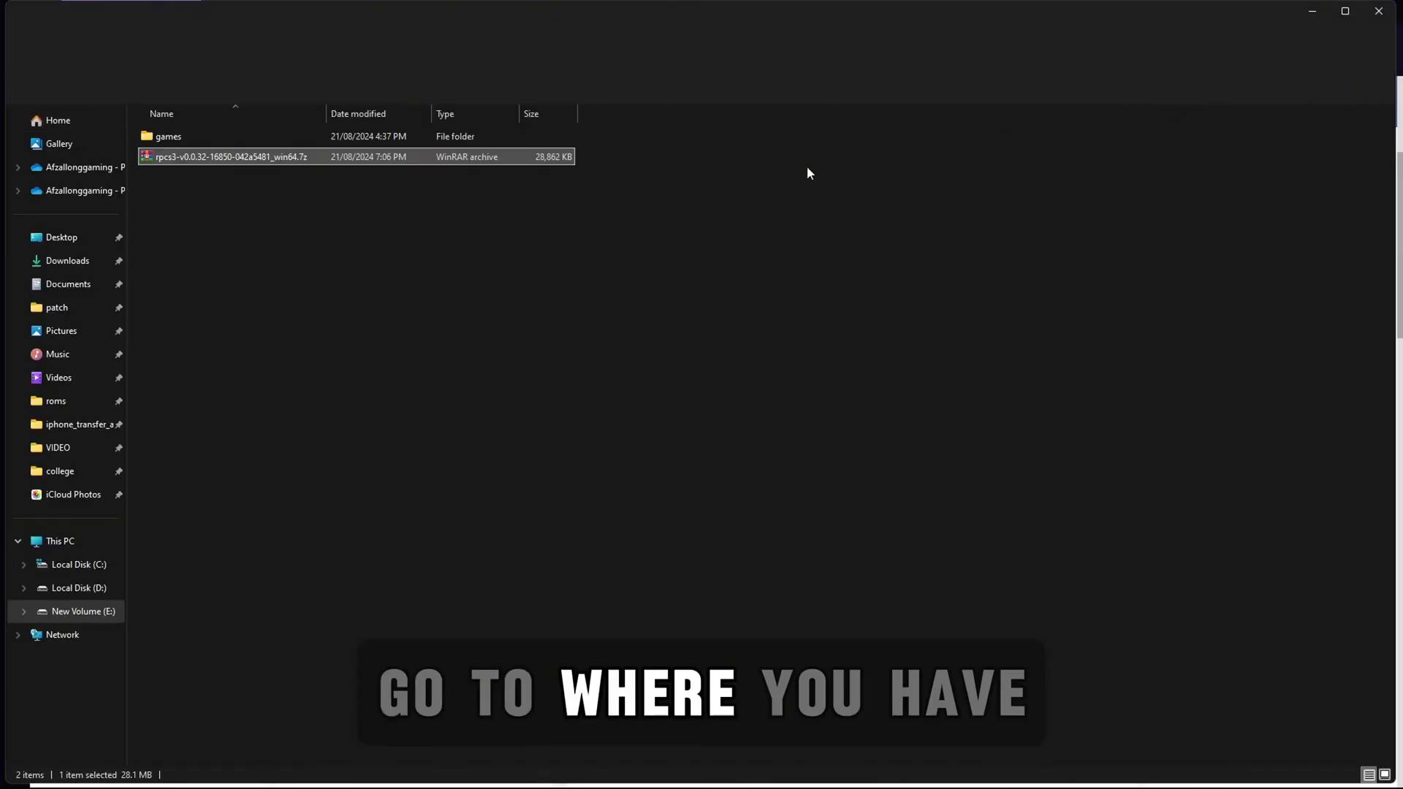
{"action": "right_click", "coordinate": [228, 159]}
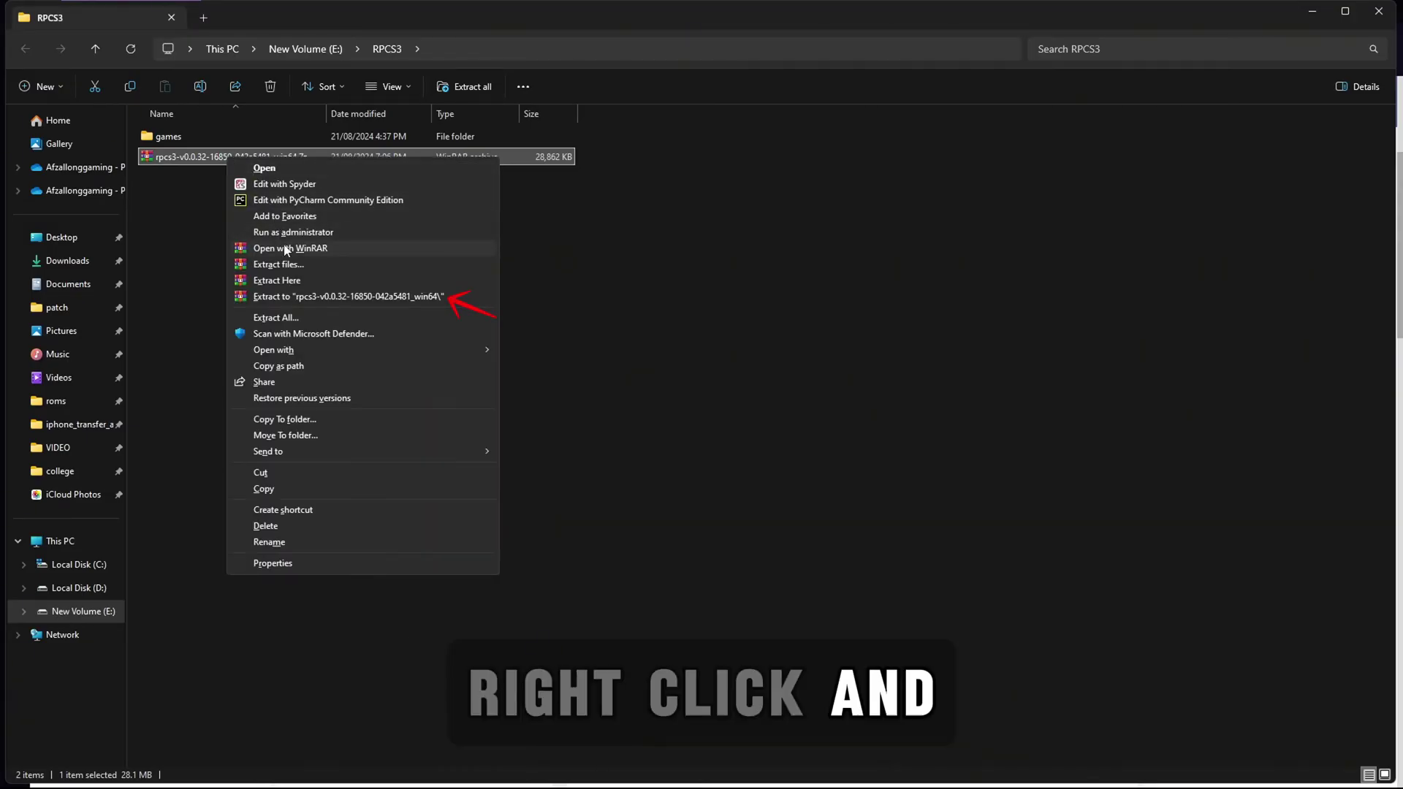
{"action": "left_click", "coordinate": [371, 298]}
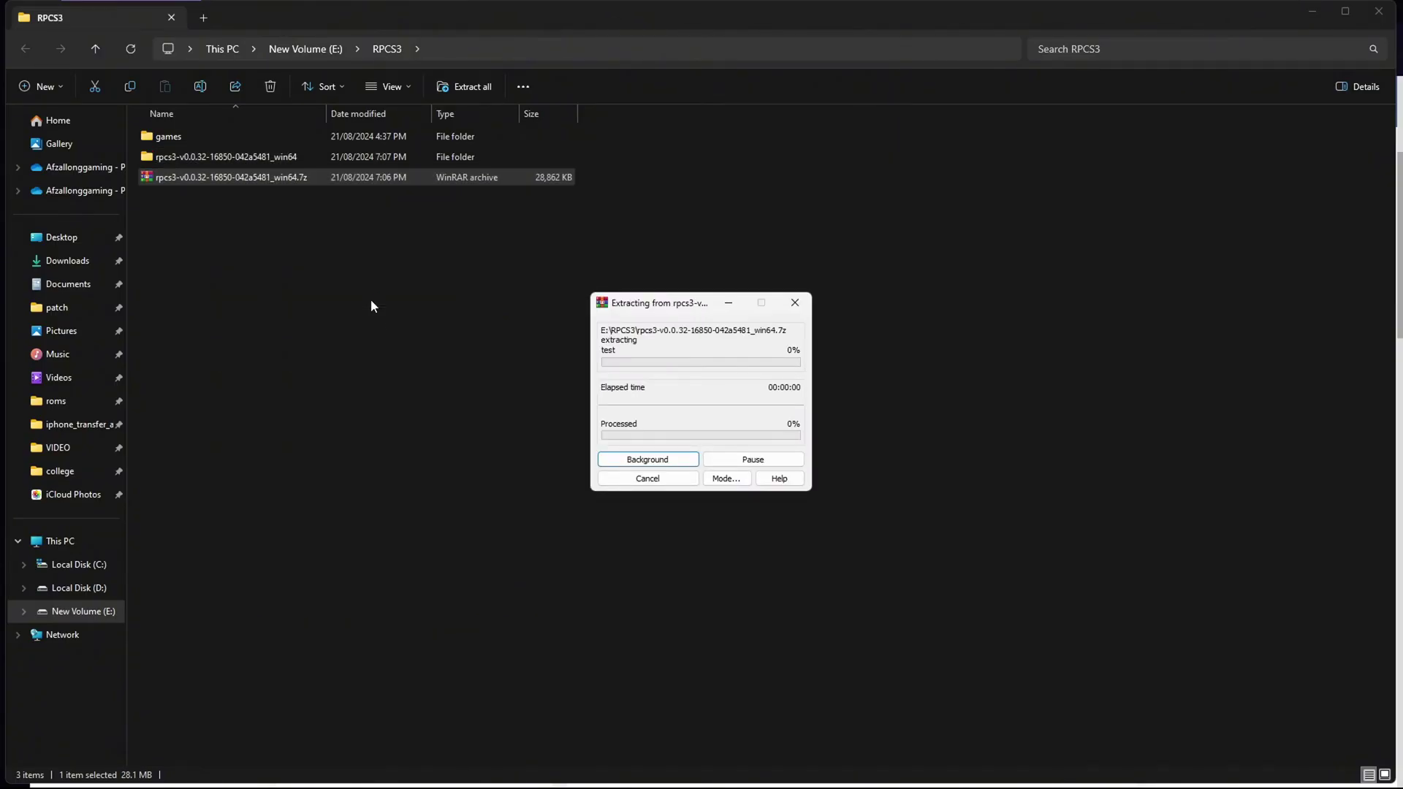
- Start rpcs3.exe, accept the Quickstart guide welcome screen, and maximize the RPCS3 window
{"action": "double_click", "coordinate": [263, 159]}
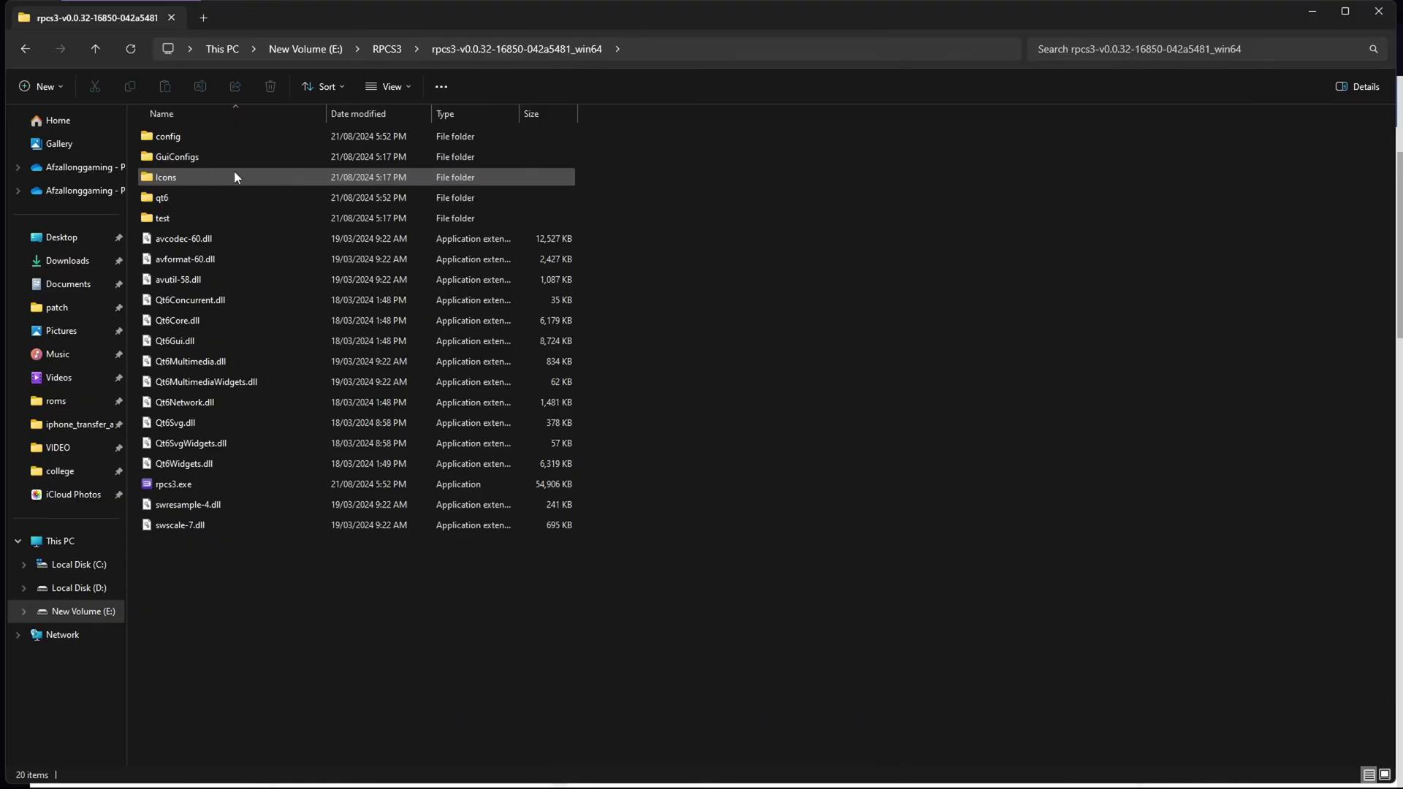
{"action": "left_click", "coordinate": [209, 486]}
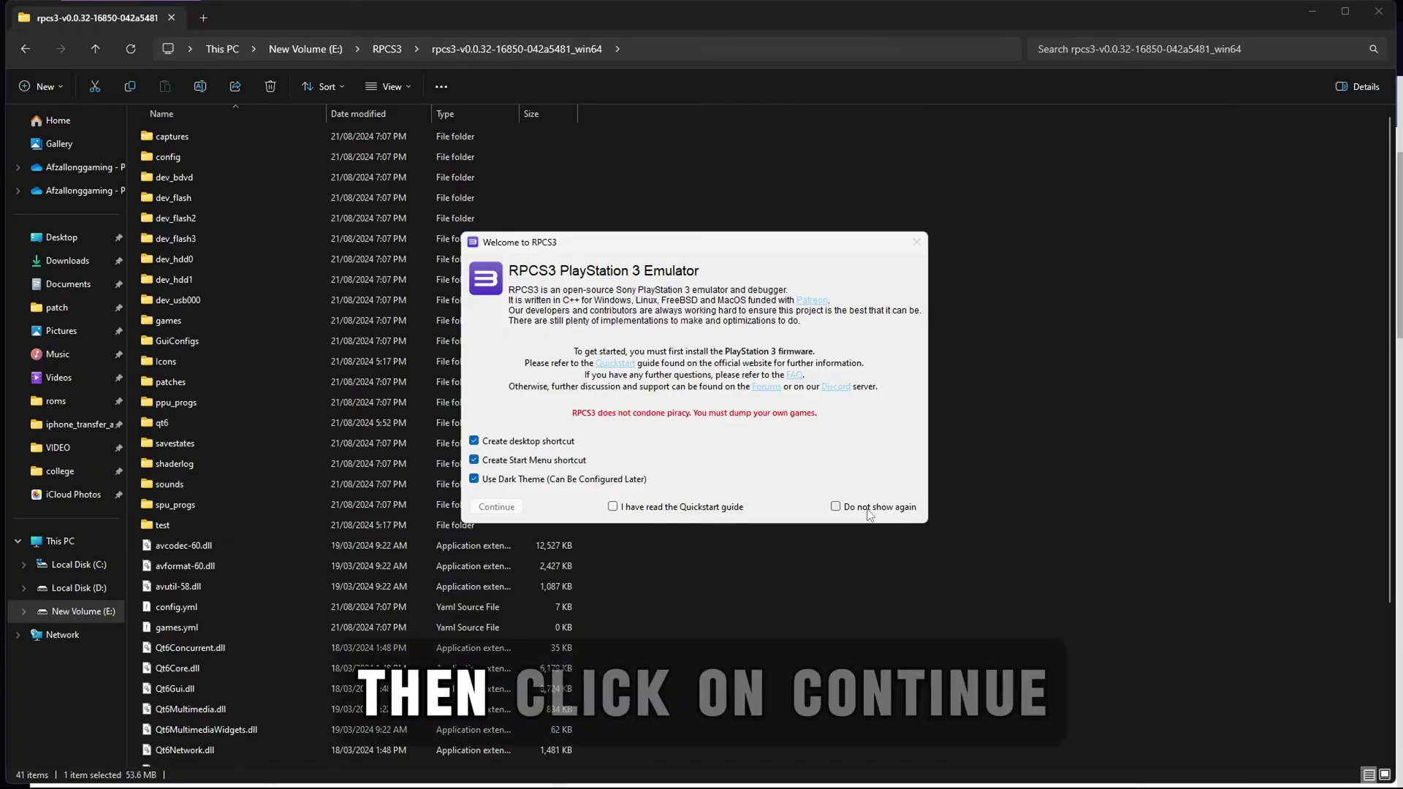
{"action": "left_click", "coordinate": [613, 506]}
{"action": "left_click", "coordinate": [497, 506]}
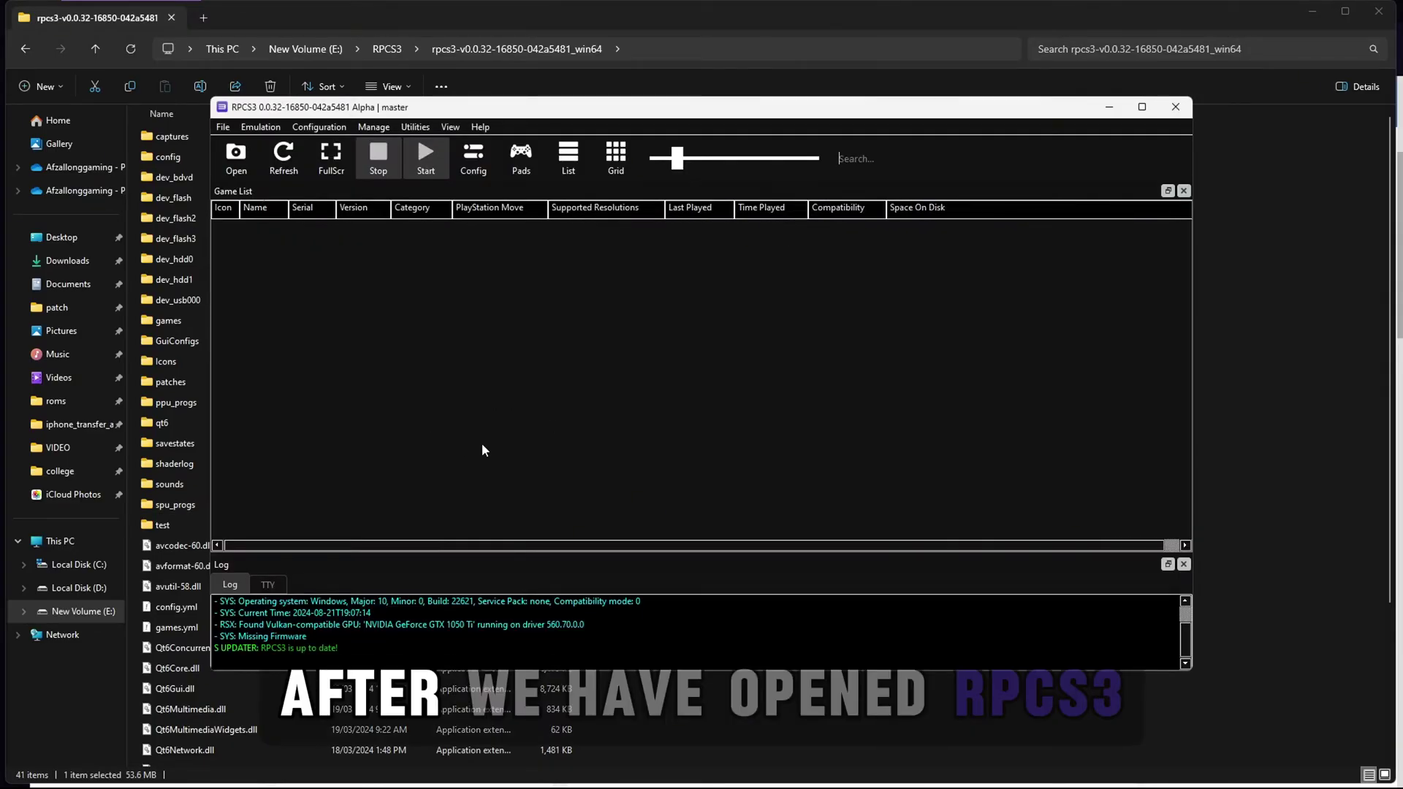
{"action": "left_click", "coordinate": [1143, 107]}
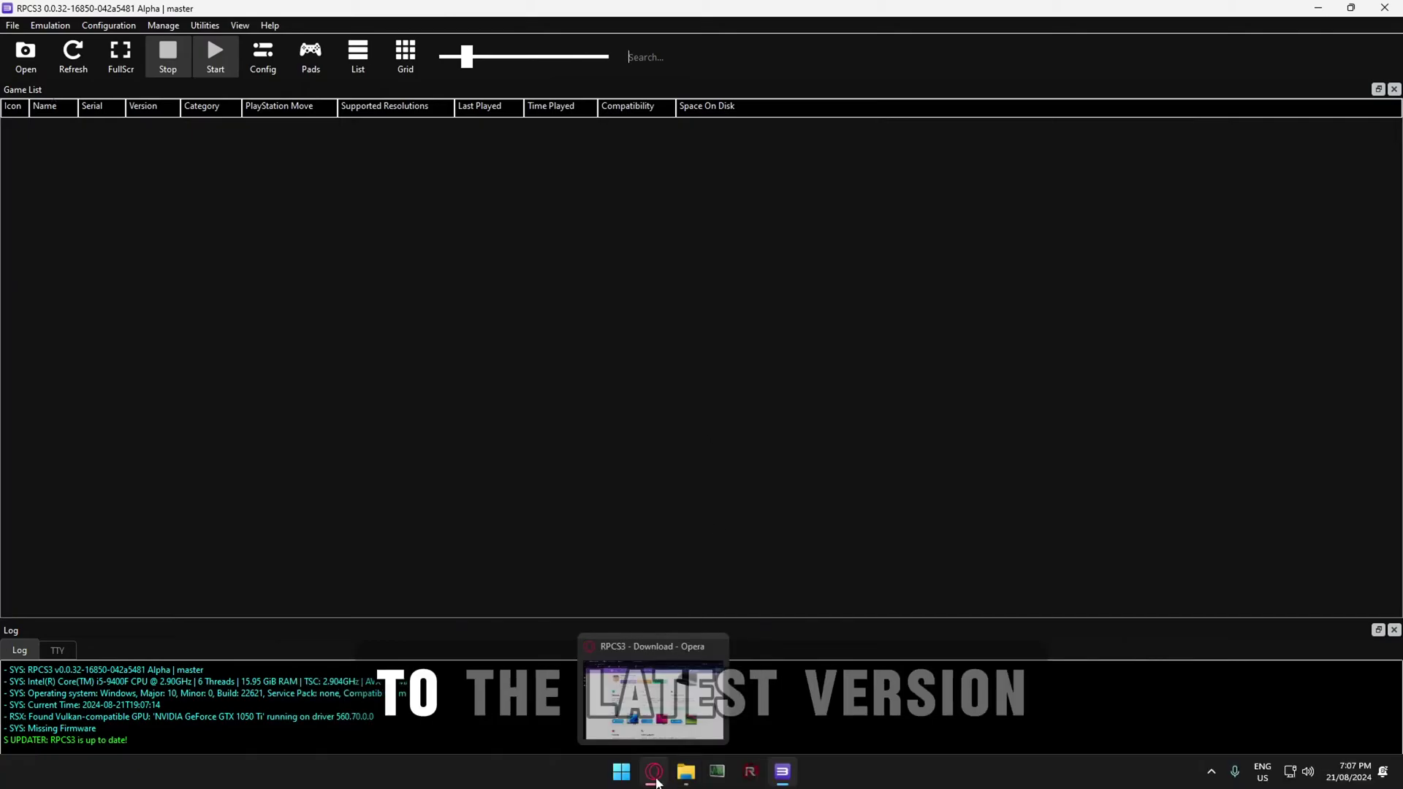
- Go to the PS3 system software update page and expand 'Reinstall using a computer'
{"action": "left_click", "coordinate": [651, 771]}
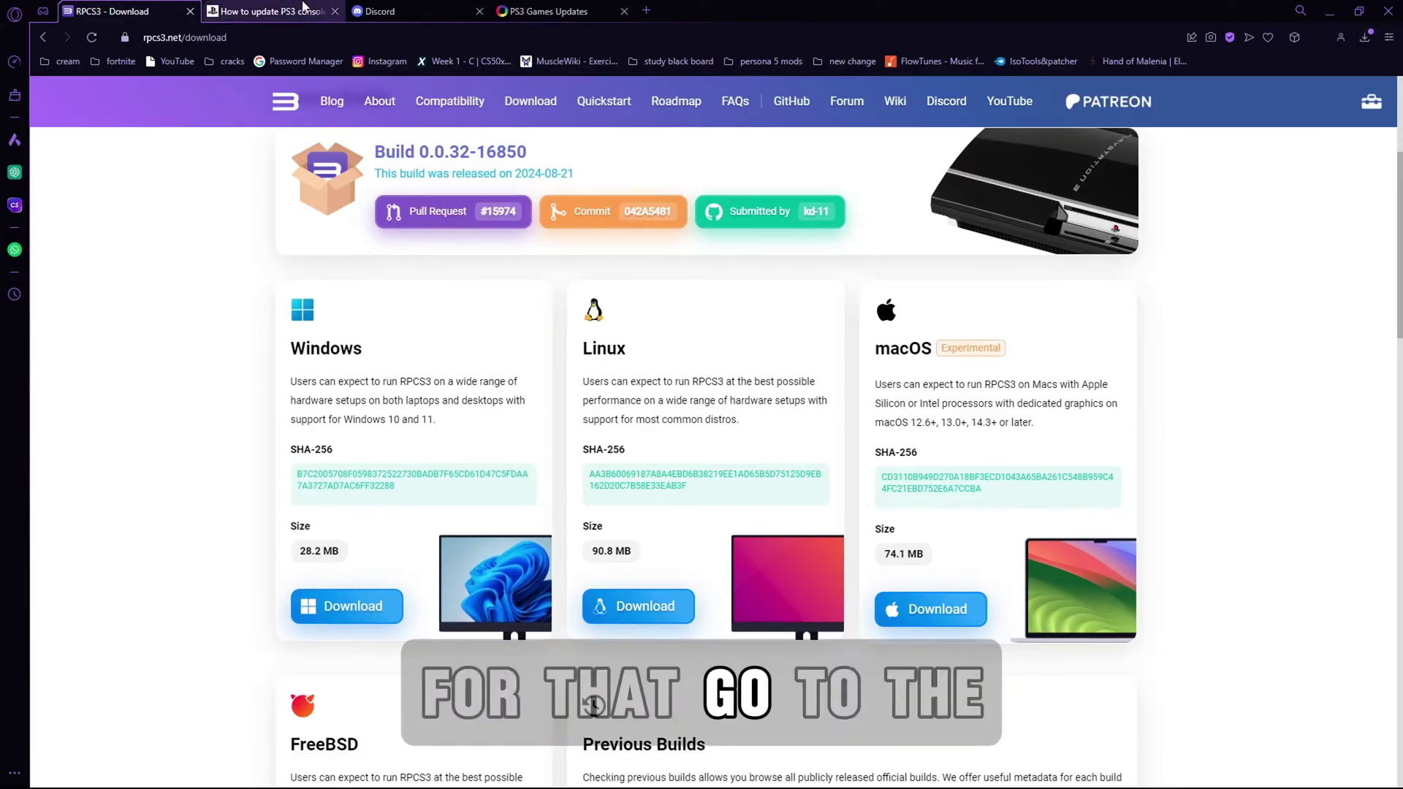
{"action": "left_click", "coordinate": [322, 12]}
{"action": "scroll", "coordinate": [512, 226], "scroll_direction": "up", "scroll_amount": 10}
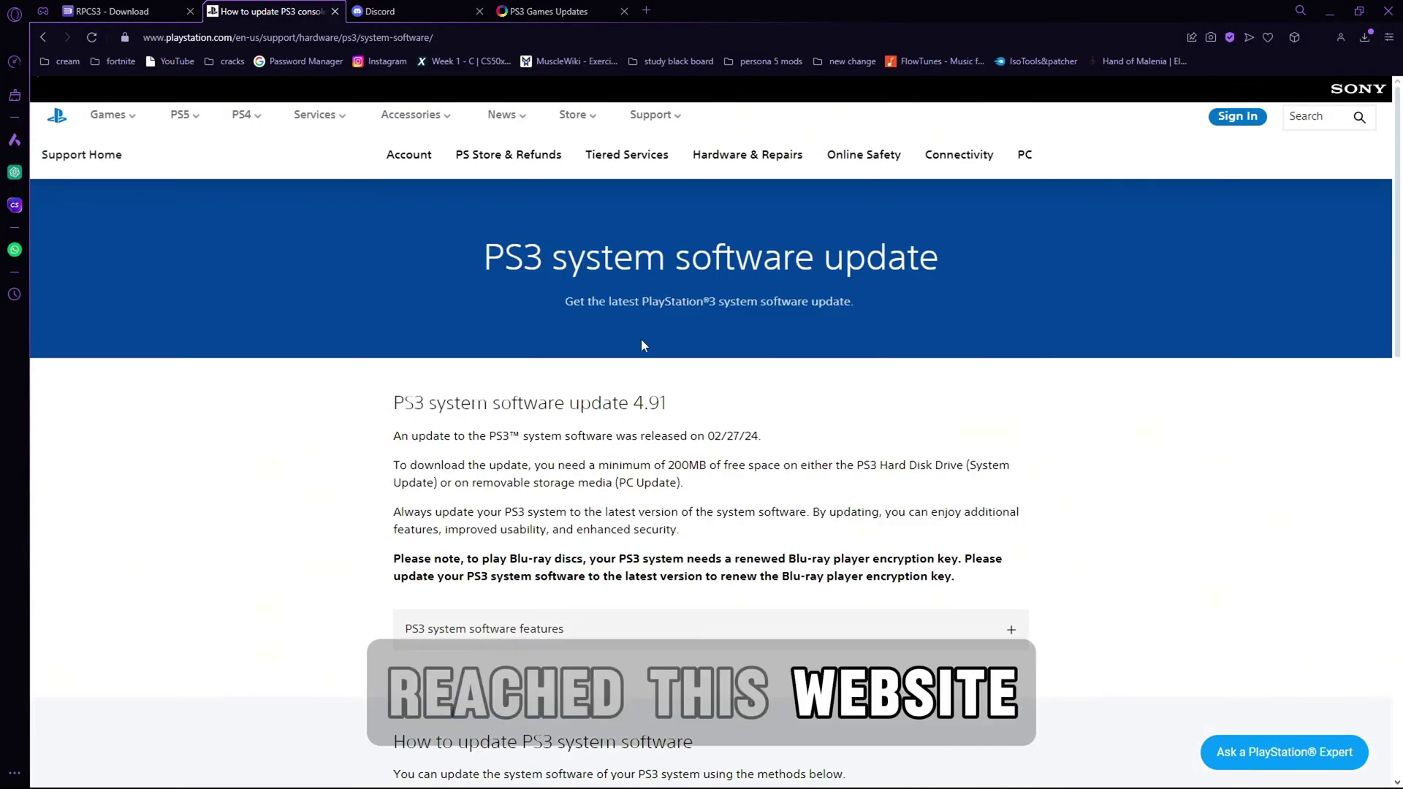
{"action": "scroll", "coordinate": [565, 412], "scroll_direction": "down", "scroll_amount": 15}
{"action": "scroll", "coordinate": [565, 412], "scroll_direction": "up", "scroll_amount": 2}
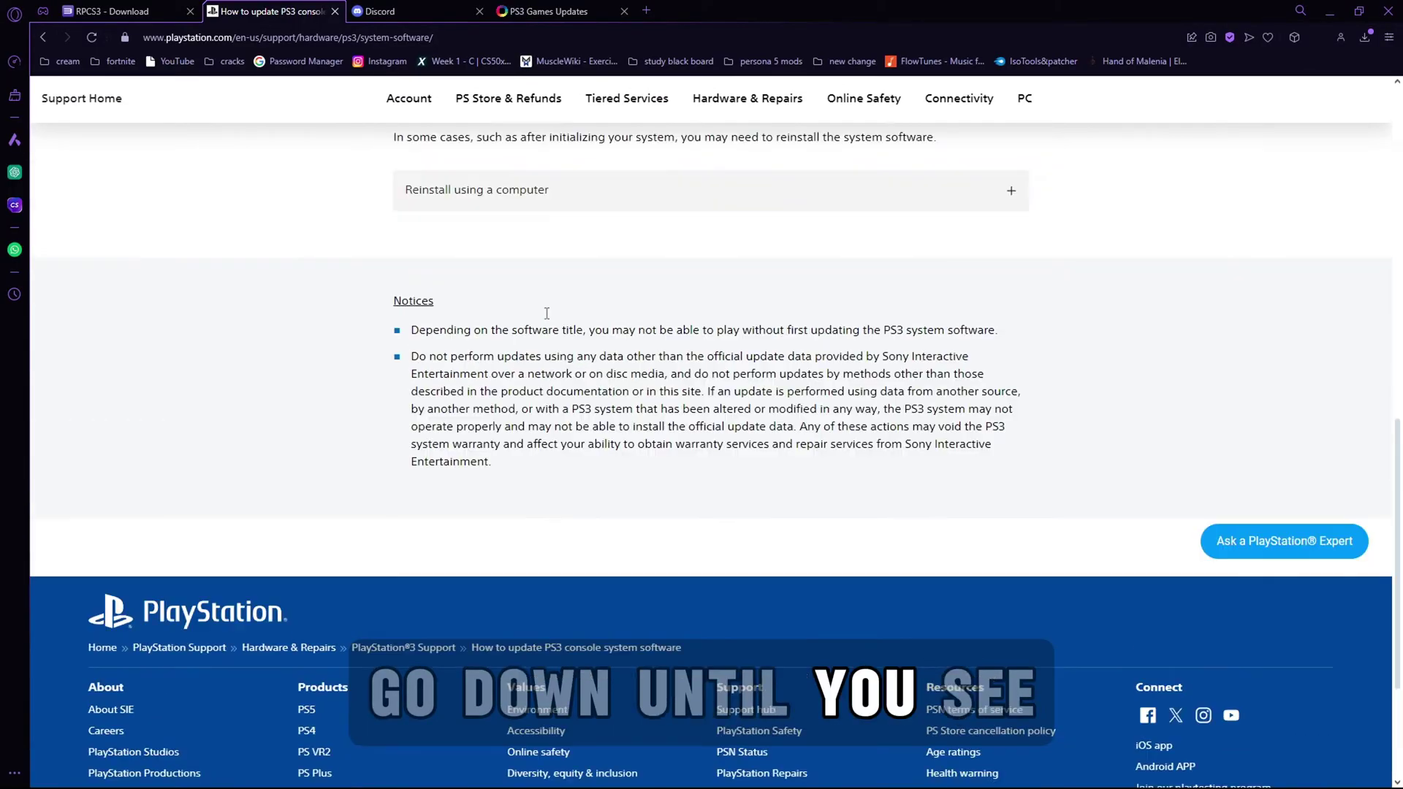
{"action": "left_click", "coordinate": [510, 190]}
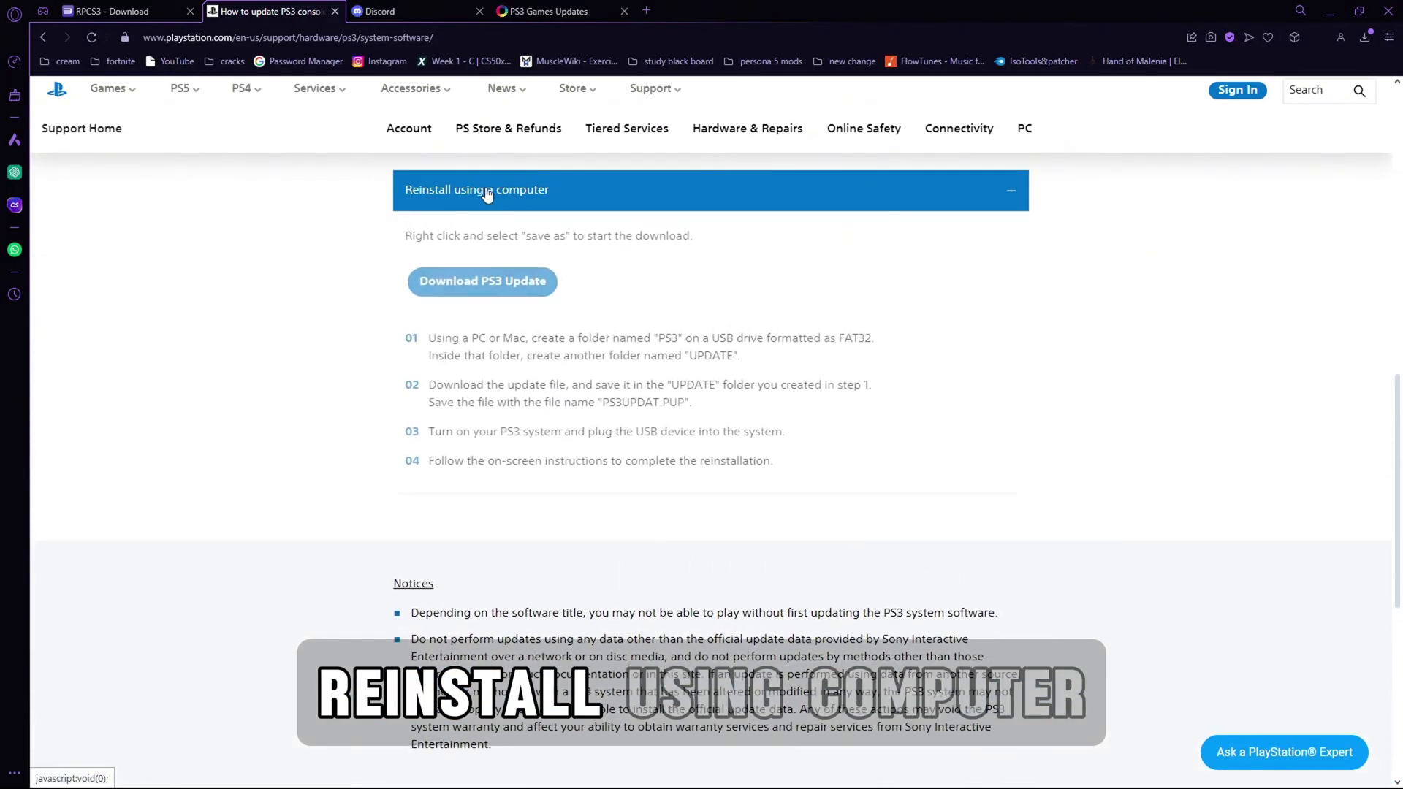
- Save PS3UPDAT.PUP into E:\RPCS3 and show it in File Explorer
{"action": "left_click", "coordinate": [471, 290]}
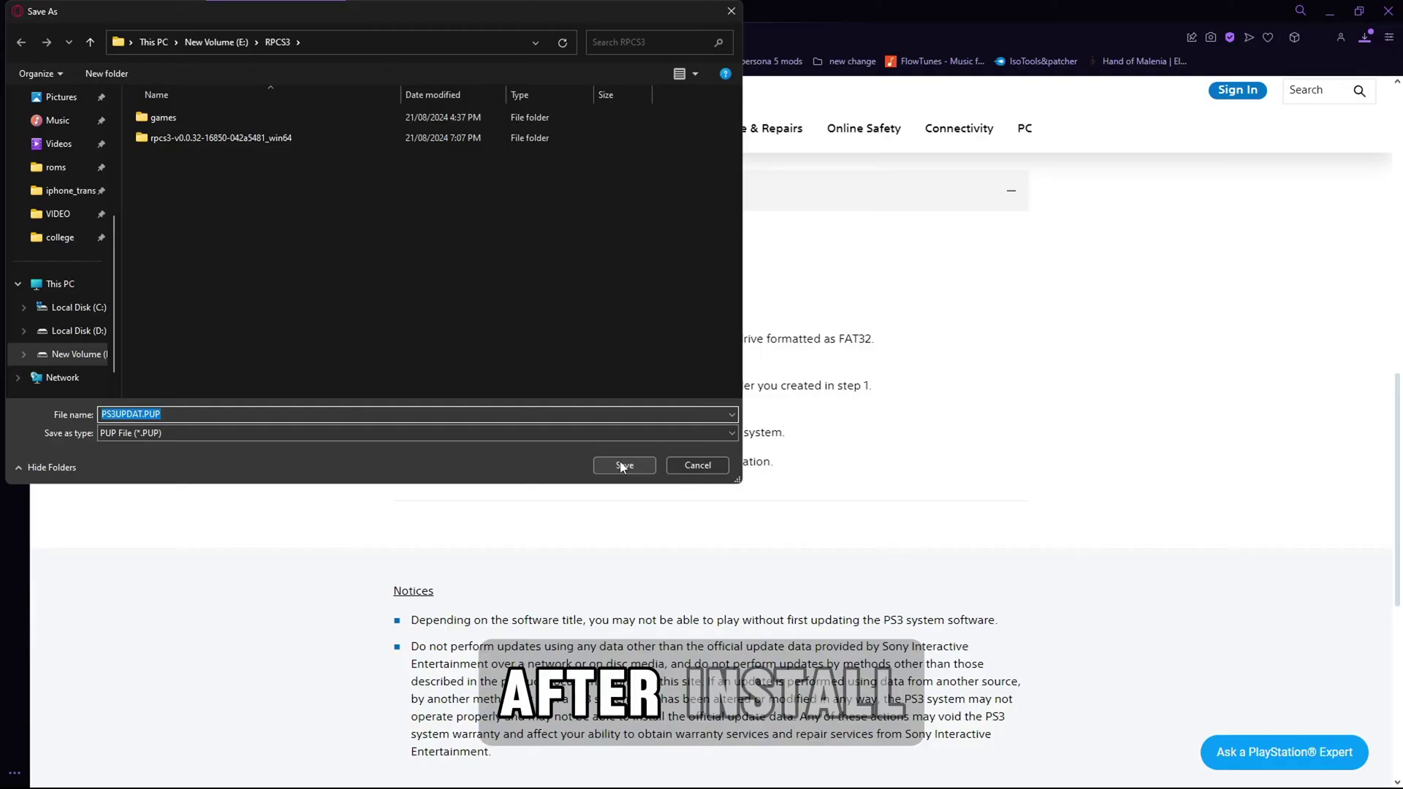
{"action": "left_click", "coordinate": [616, 463]}
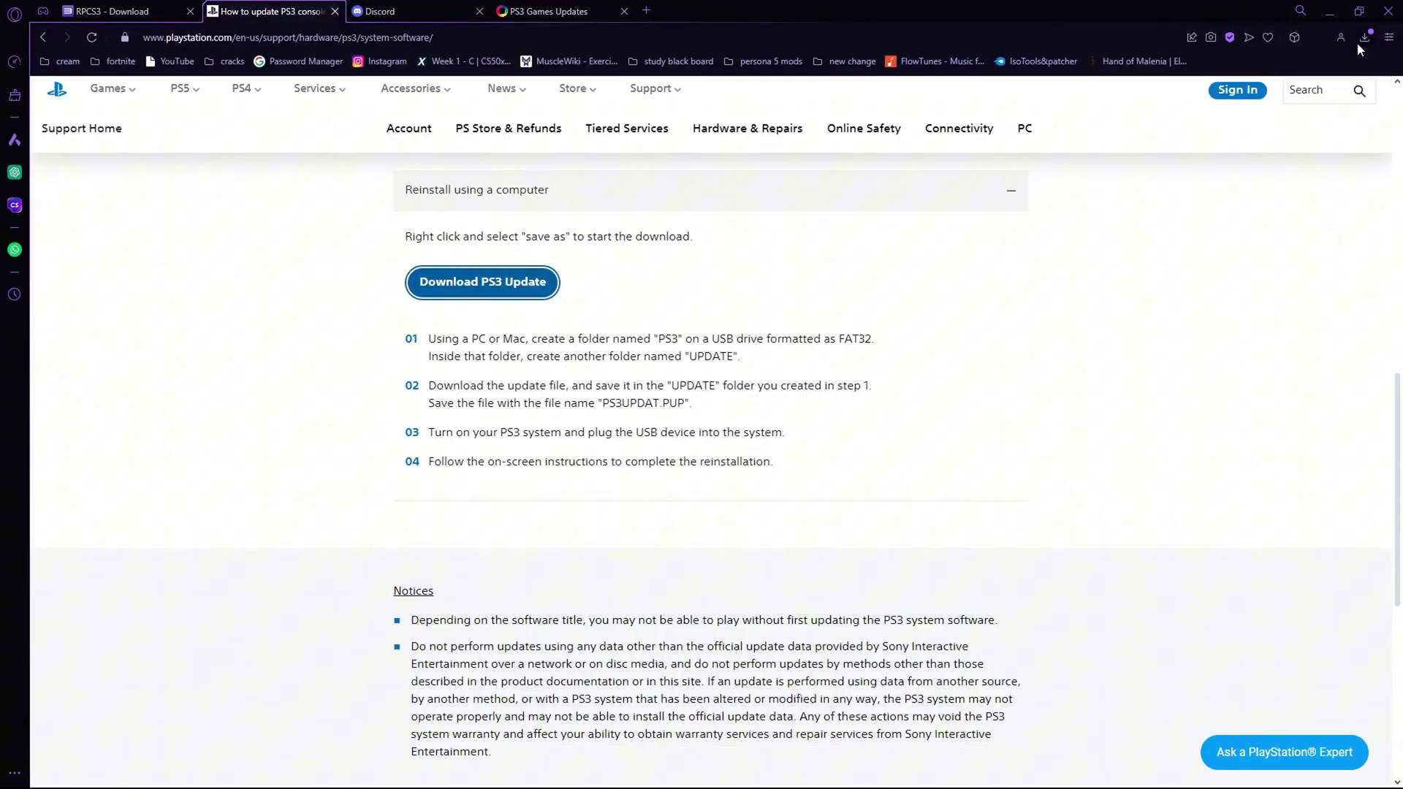
{"action": "left_click", "coordinate": [1357, 42]}
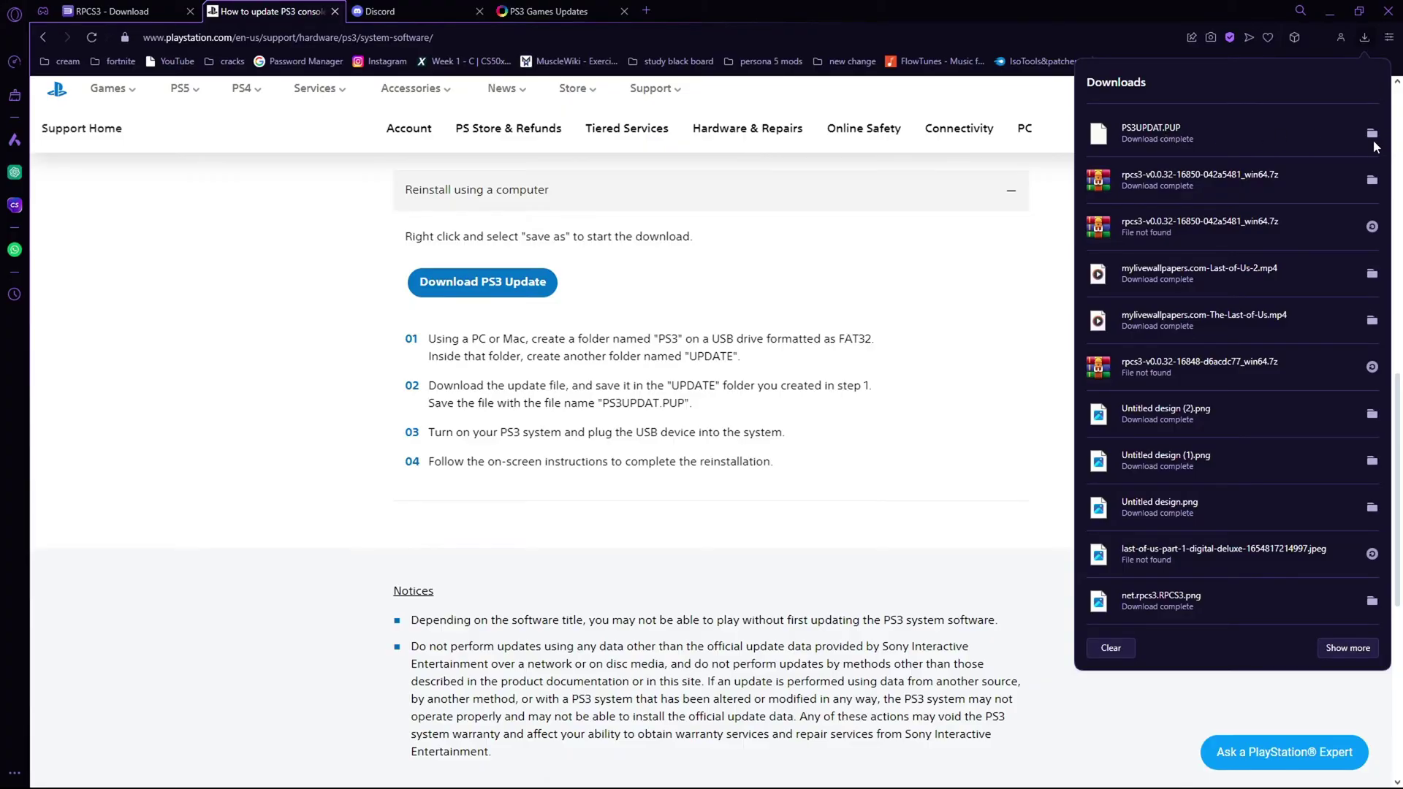
{"action": "left_click", "coordinate": [1372, 134]}
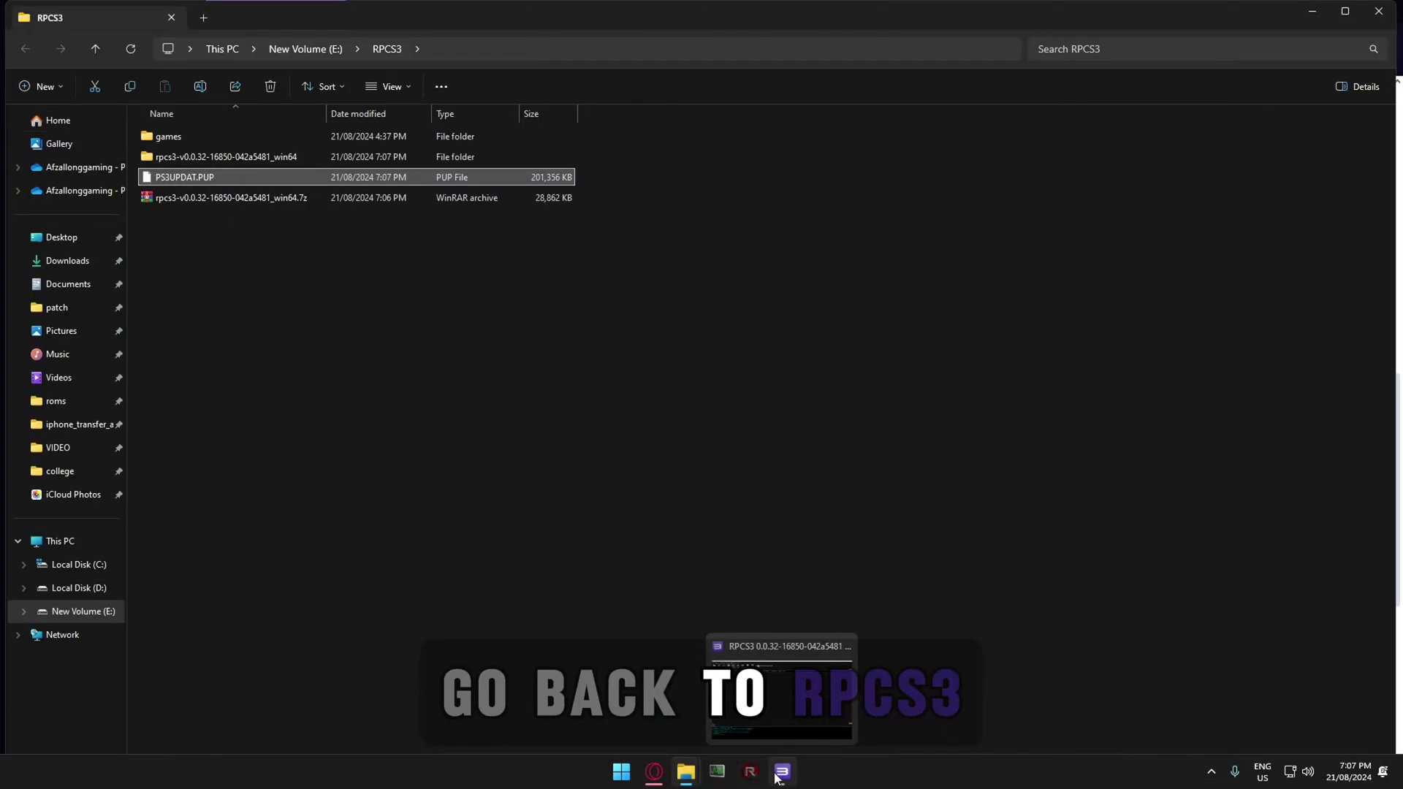
- Install firmware 4.91 through File > Install Firmware using E:\RPCS3\PS3UPDAT.PUP
{"action": "left_click", "coordinate": [780, 773]}
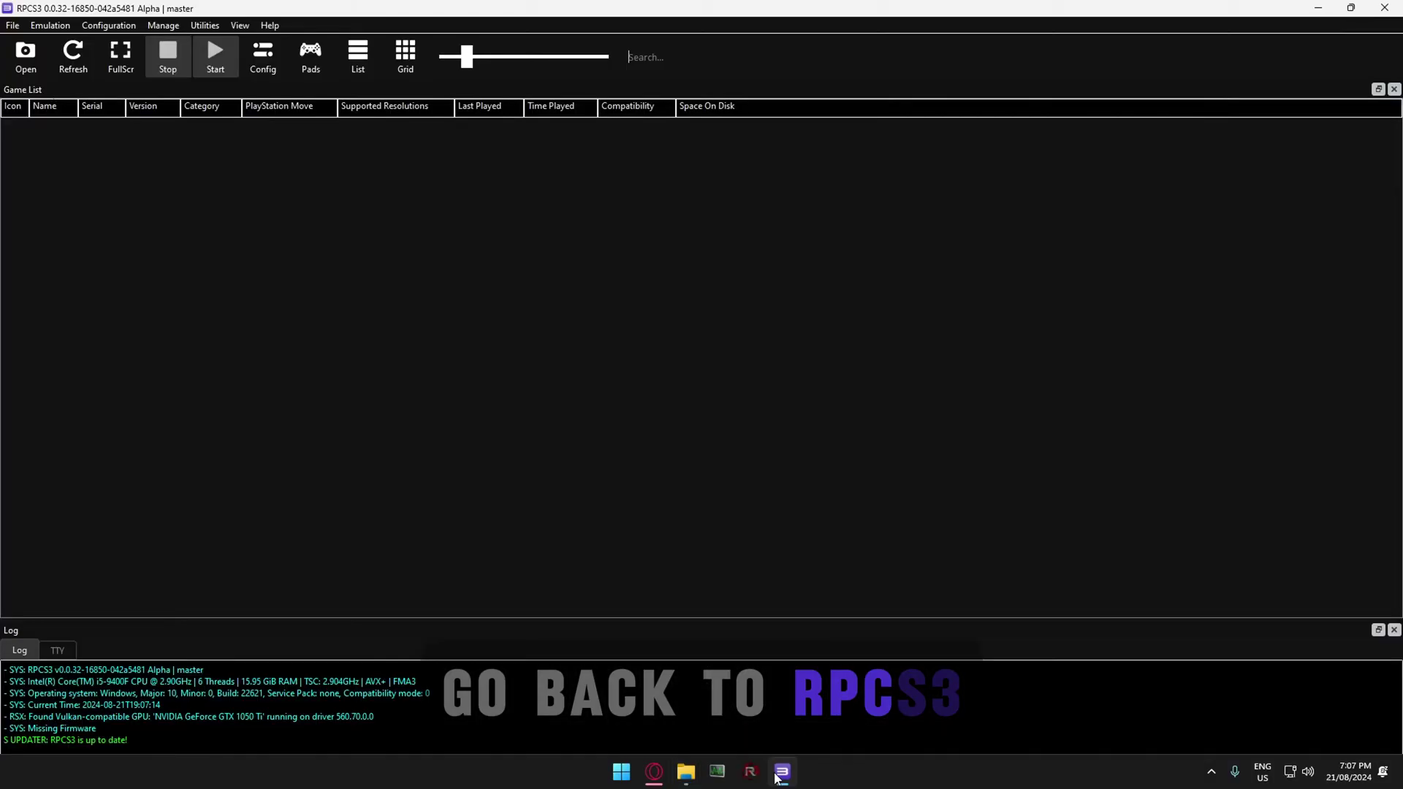
{"action": "left_click", "coordinate": [13, 25]}
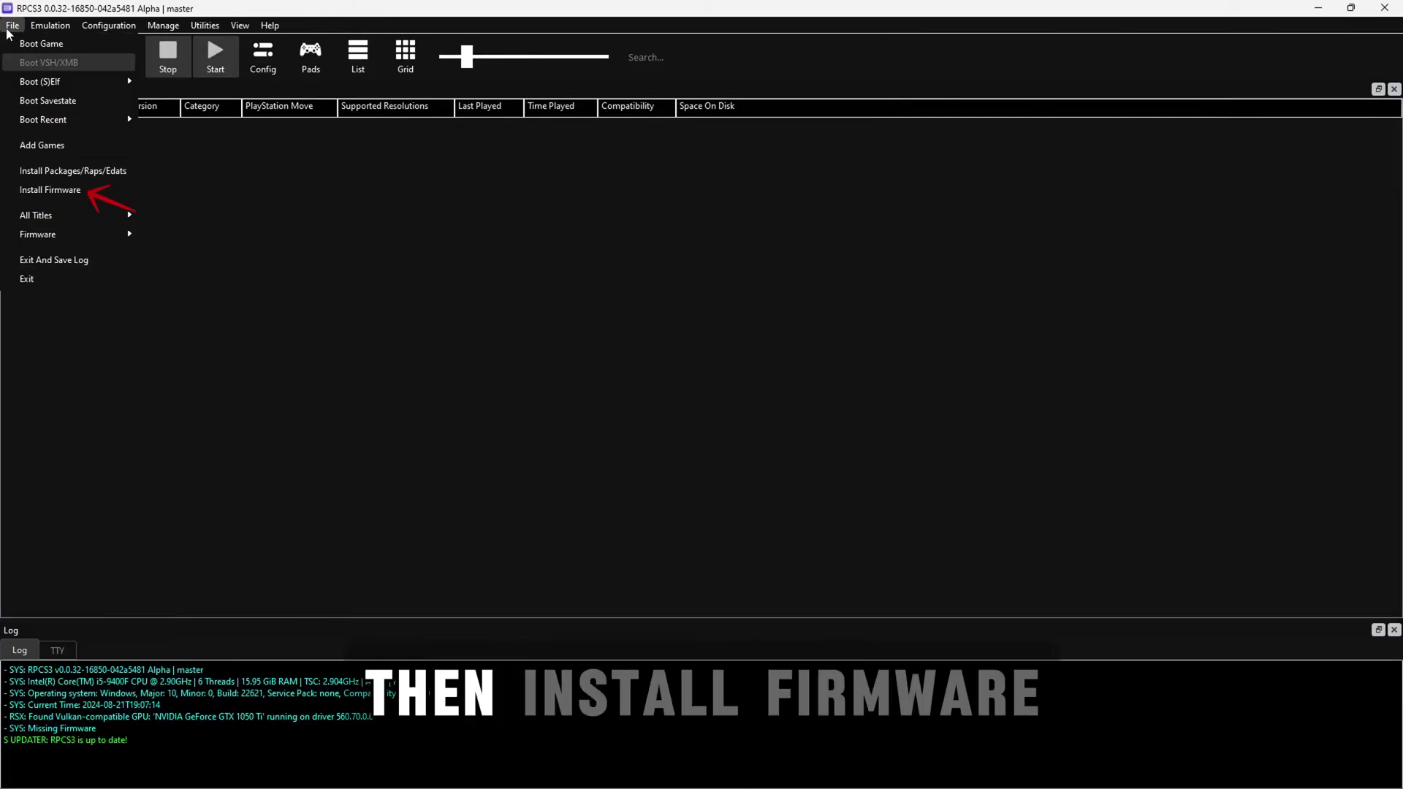
{"action": "left_click", "coordinate": [59, 194]}
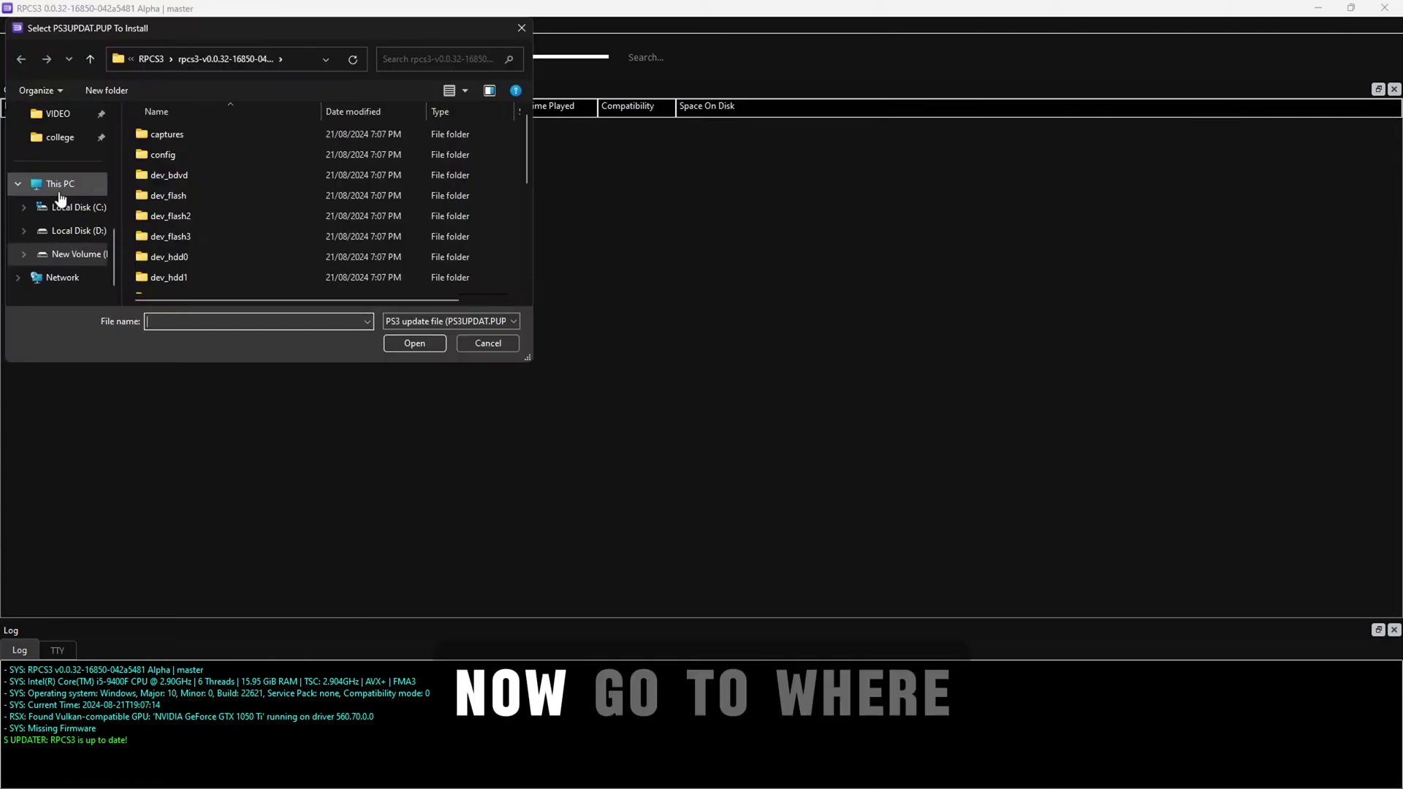
{"action": "left_click", "coordinate": [149, 59]}
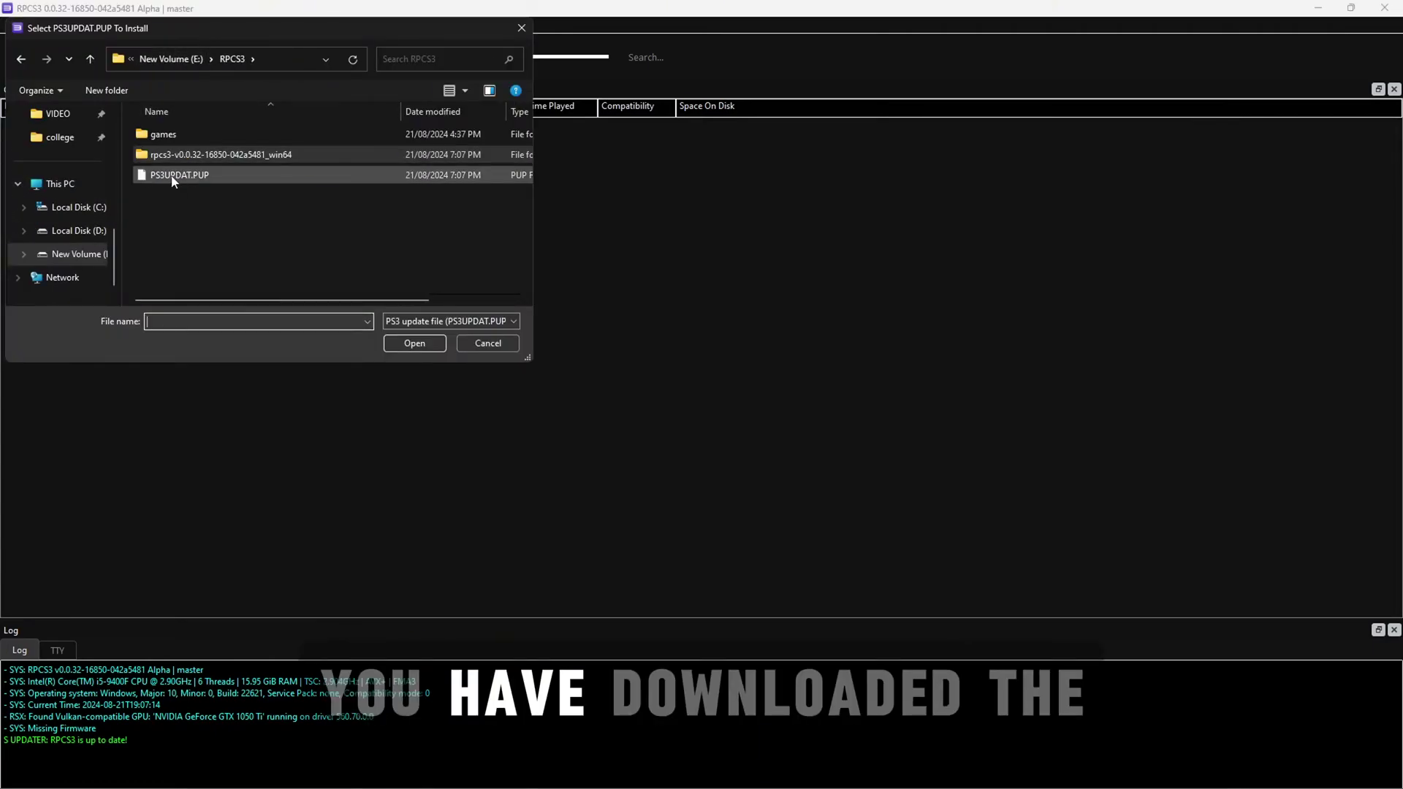
{"action": "left_click", "coordinate": [304, 181]}
{"action": "left_click", "coordinate": [413, 345]}
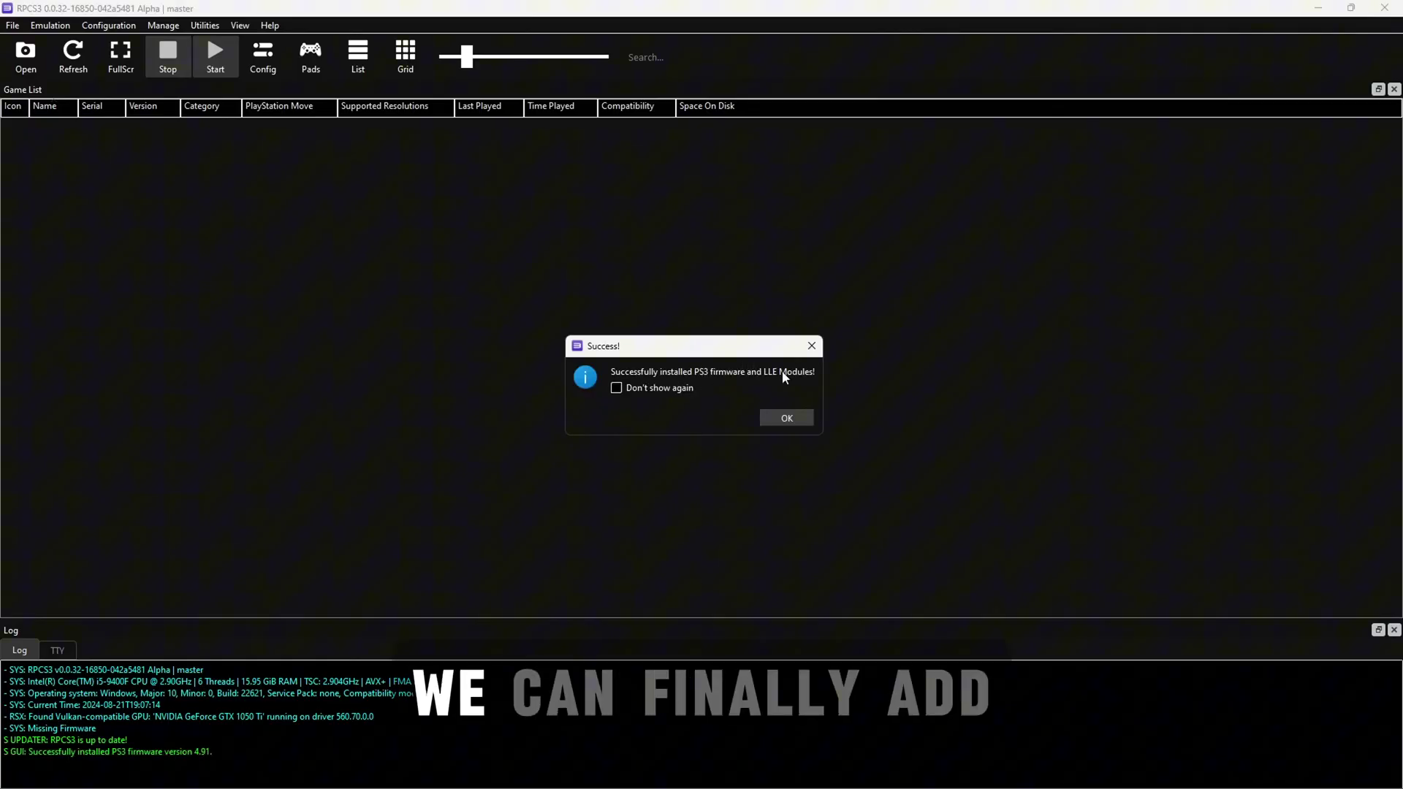
- Dismiss the firmware message and add the 'The Last of Us [BCUS98174]' folder from the games folder
{"action": "left_click", "coordinate": [779, 417]}
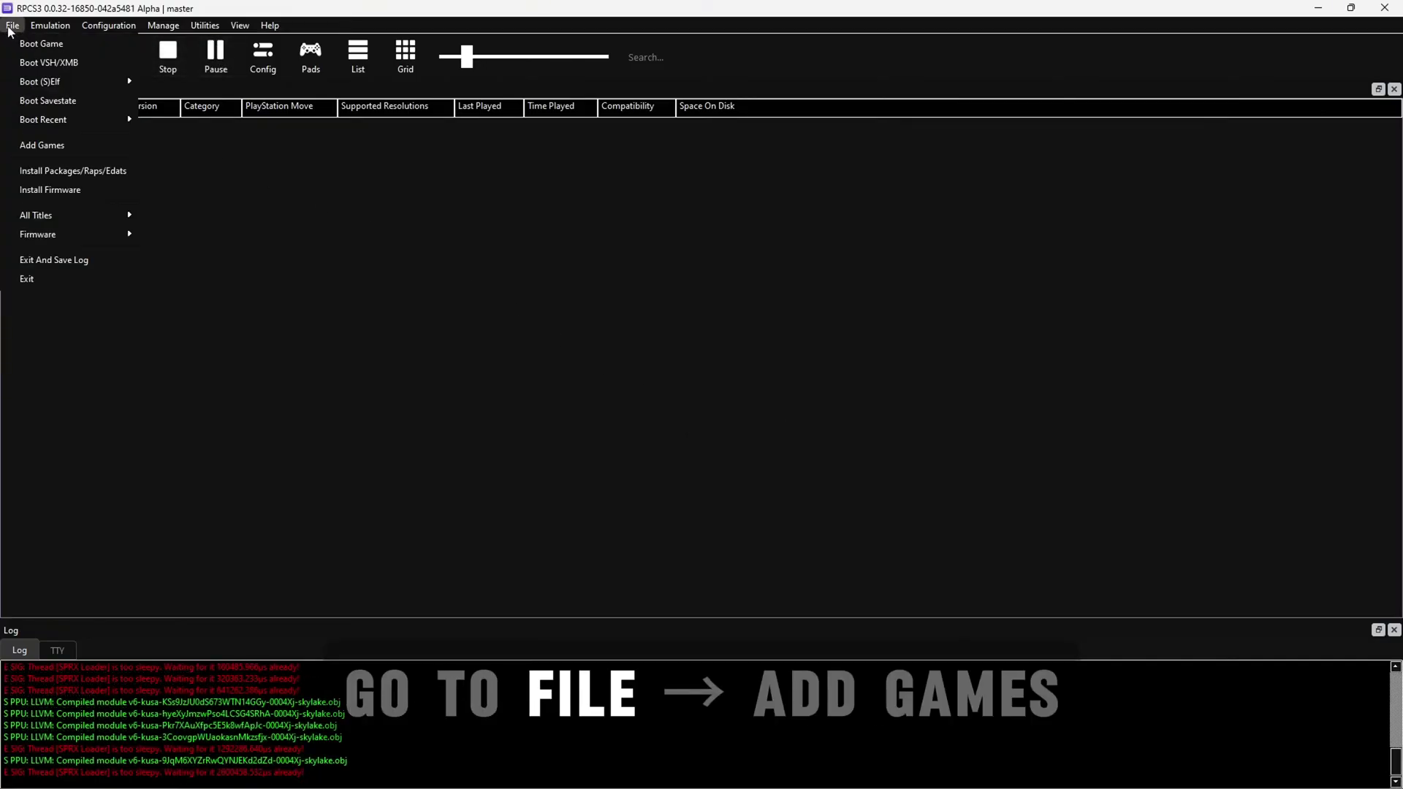
{"action": "left_click", "coordinate": [99, 144]}
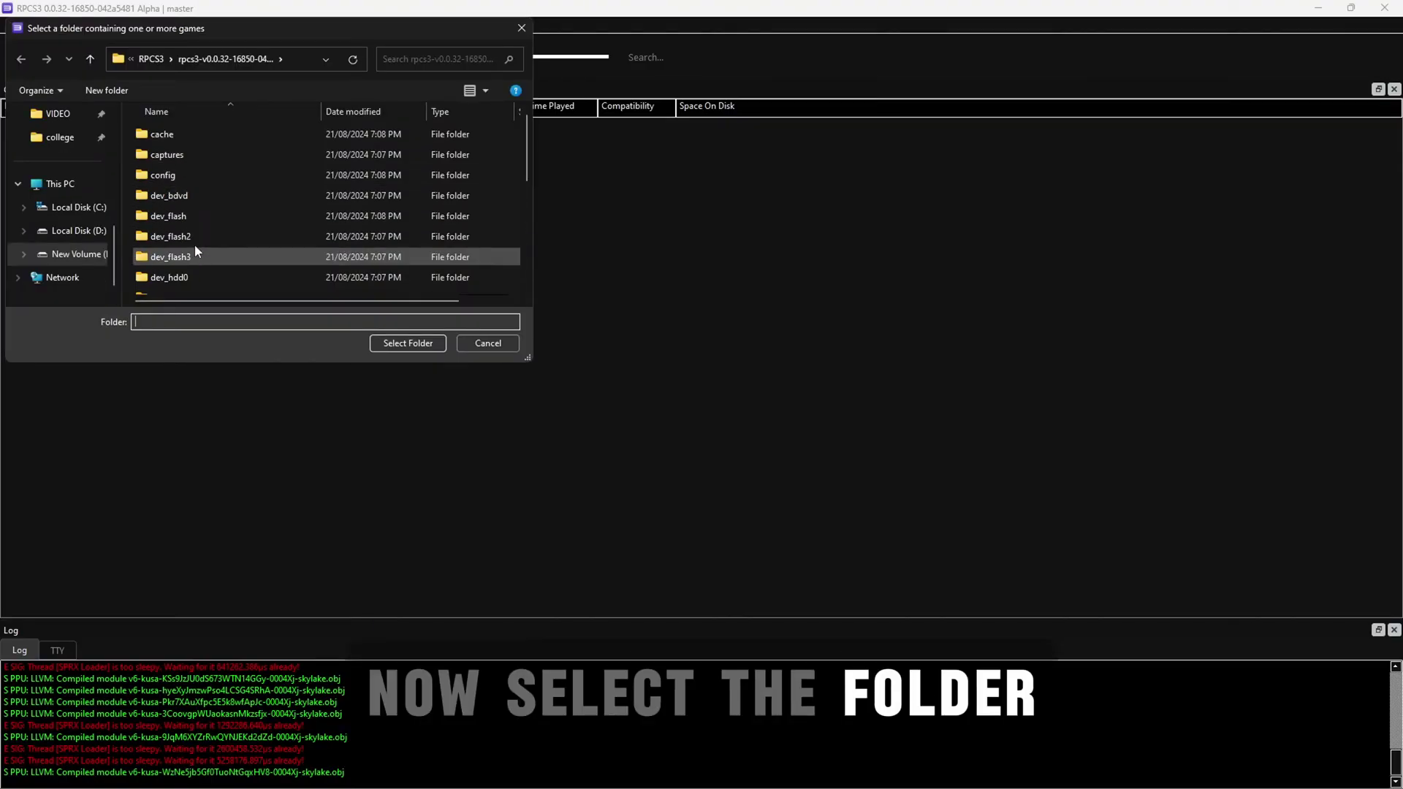
{"action": "left_click", "coordinate": [153, 60]}
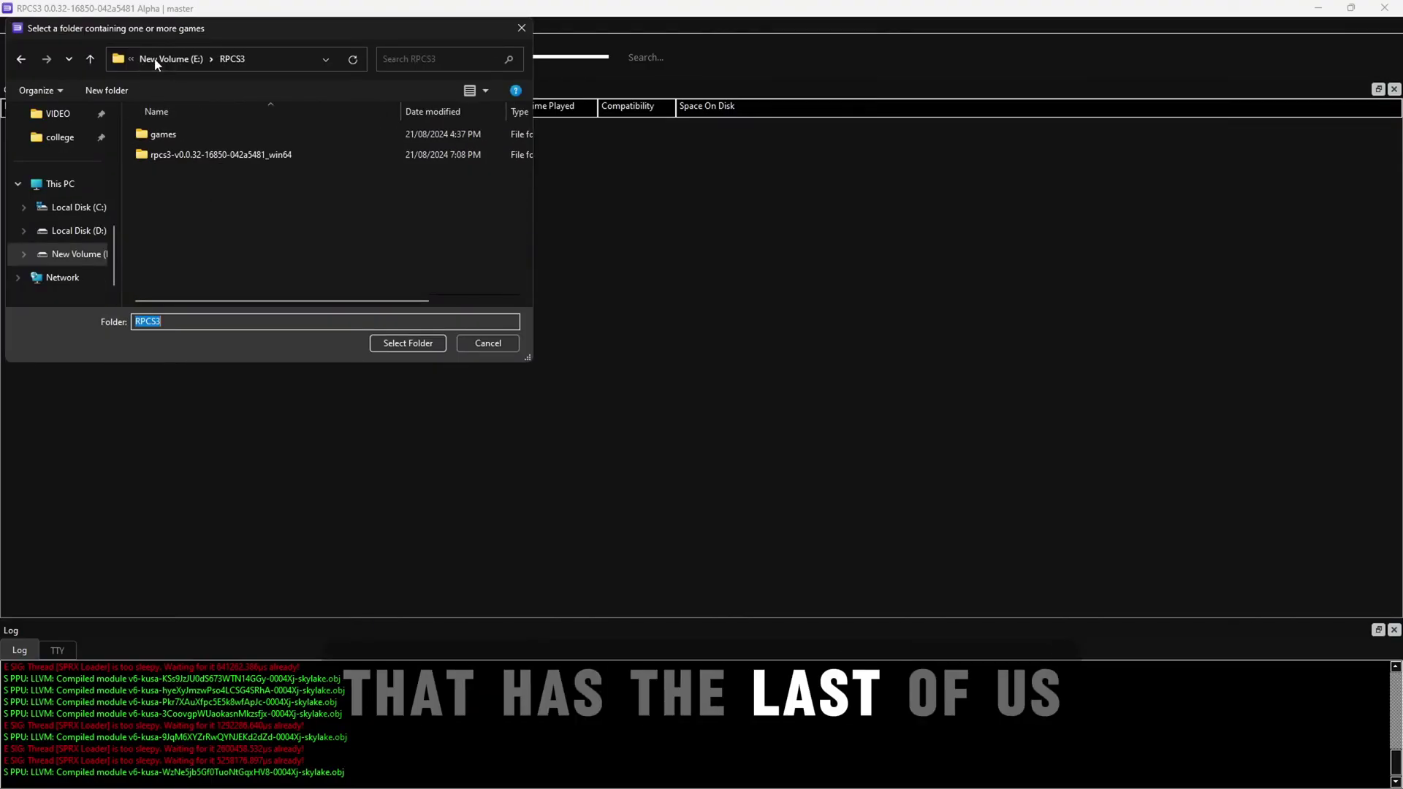
{"action": "double_click", "coordinate": [173, 132]}
{"action": "left_click", "coordinate": [291, 137]}
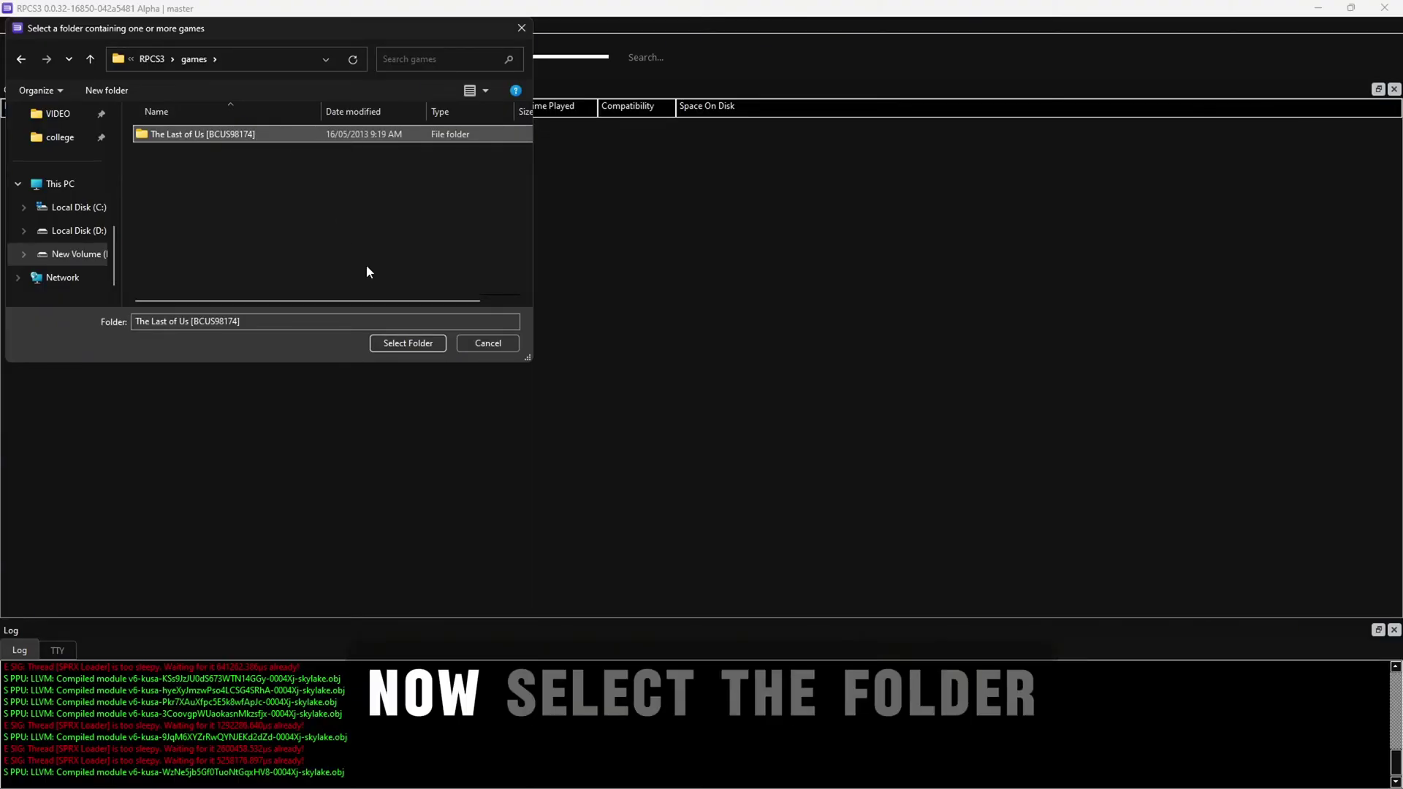
{"action": "left_click", "coordinate": [405, 345]}
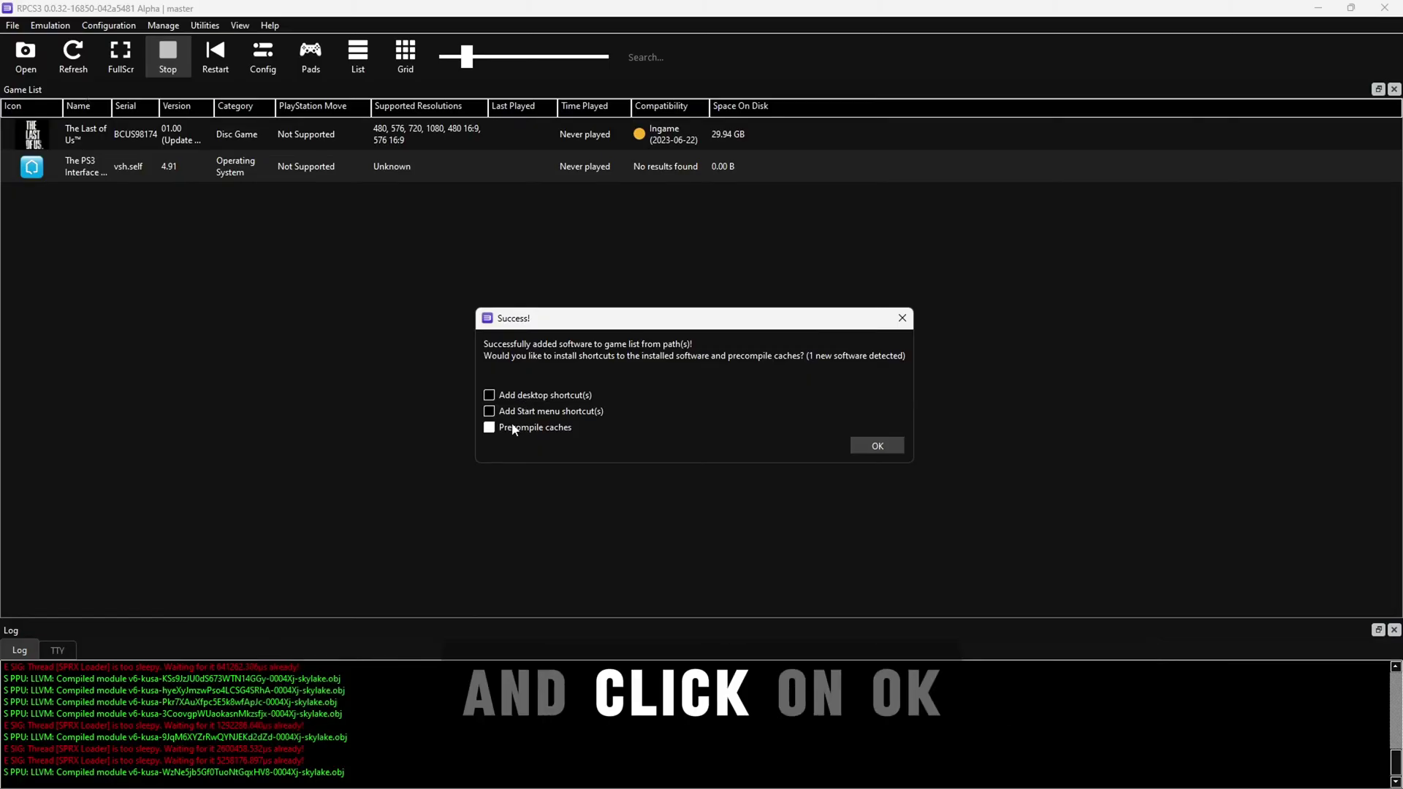
- Close the Success dialog, enlarge the game list icons, and select The Last of Us
{"action": "left_click", "coordinate": [867, 446]}
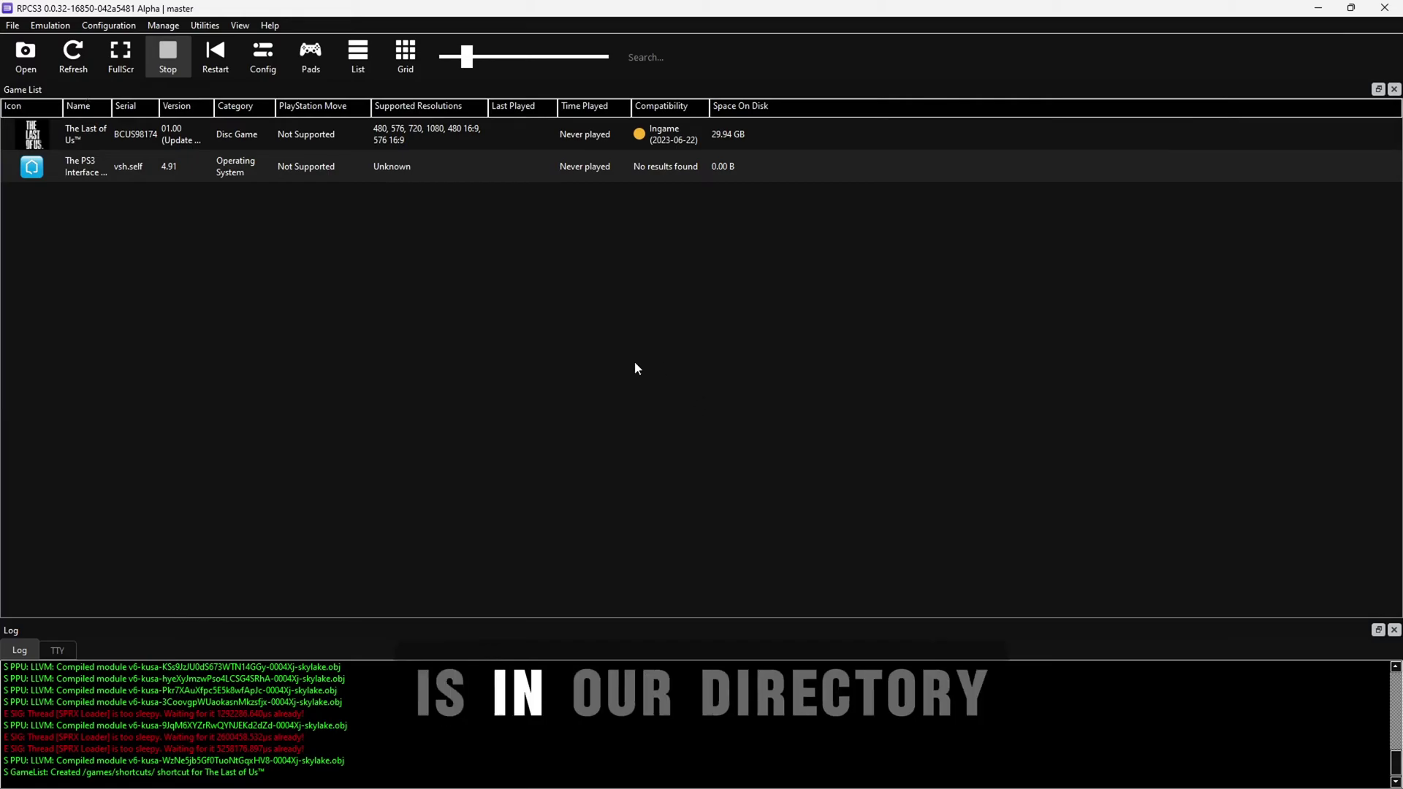
{"action": "scroll", "coordinate": [239, 244], "scroll_direction": "up", "scroll_amount": 2, "text": "ctrl"}
{"action": "scroll", "coordinate": [240, 240], "scroll_direction": "up", "scroll_amount": 4, "text": "ctrl"}
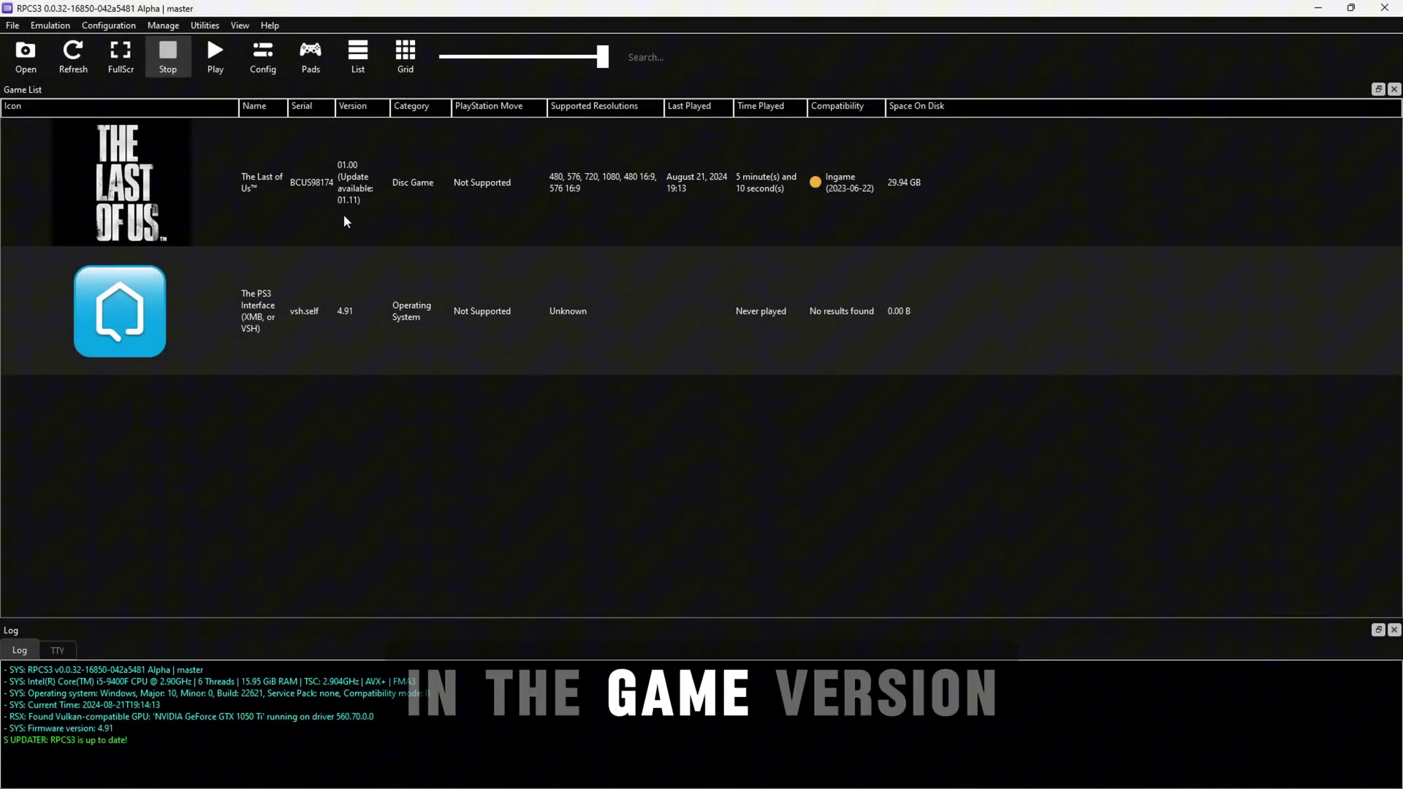
{"action": "left_click", "coordinate": [341, 172]}
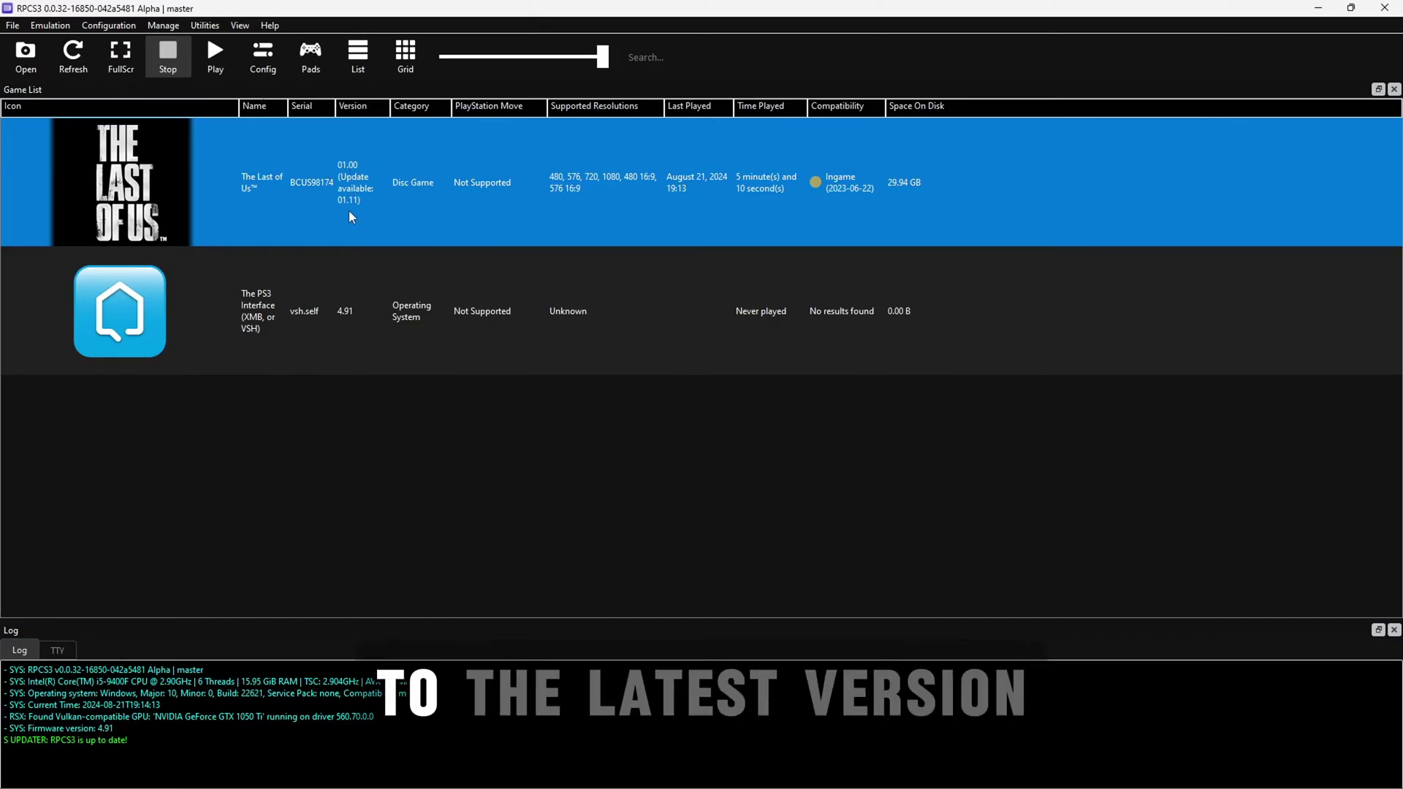
- Bring up the PS3 Games Updates tab in Opera GX, then return to RPCS3
{"action": "key", "text": "alt+Tab"}
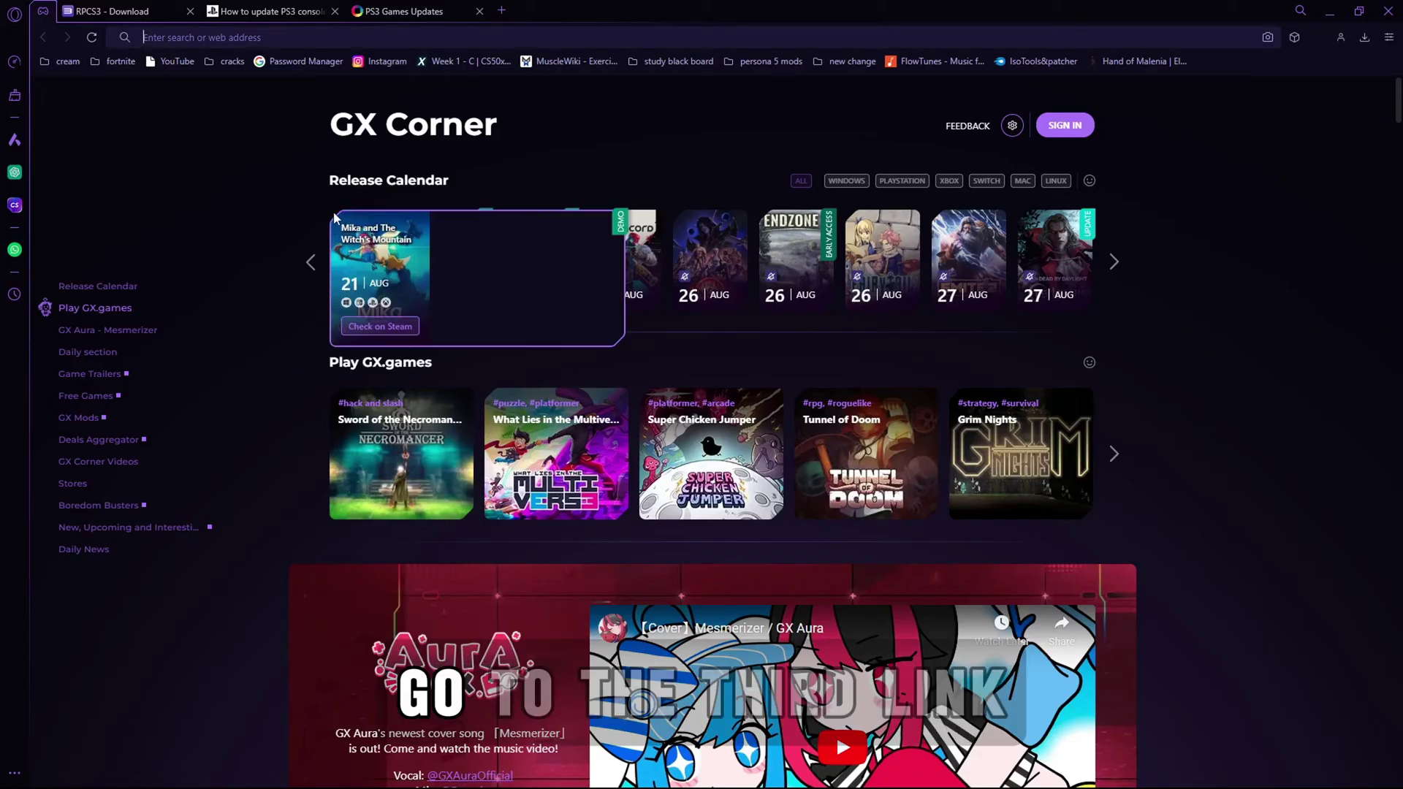
{"action": "left_click", "coordinate": [381, 12]}
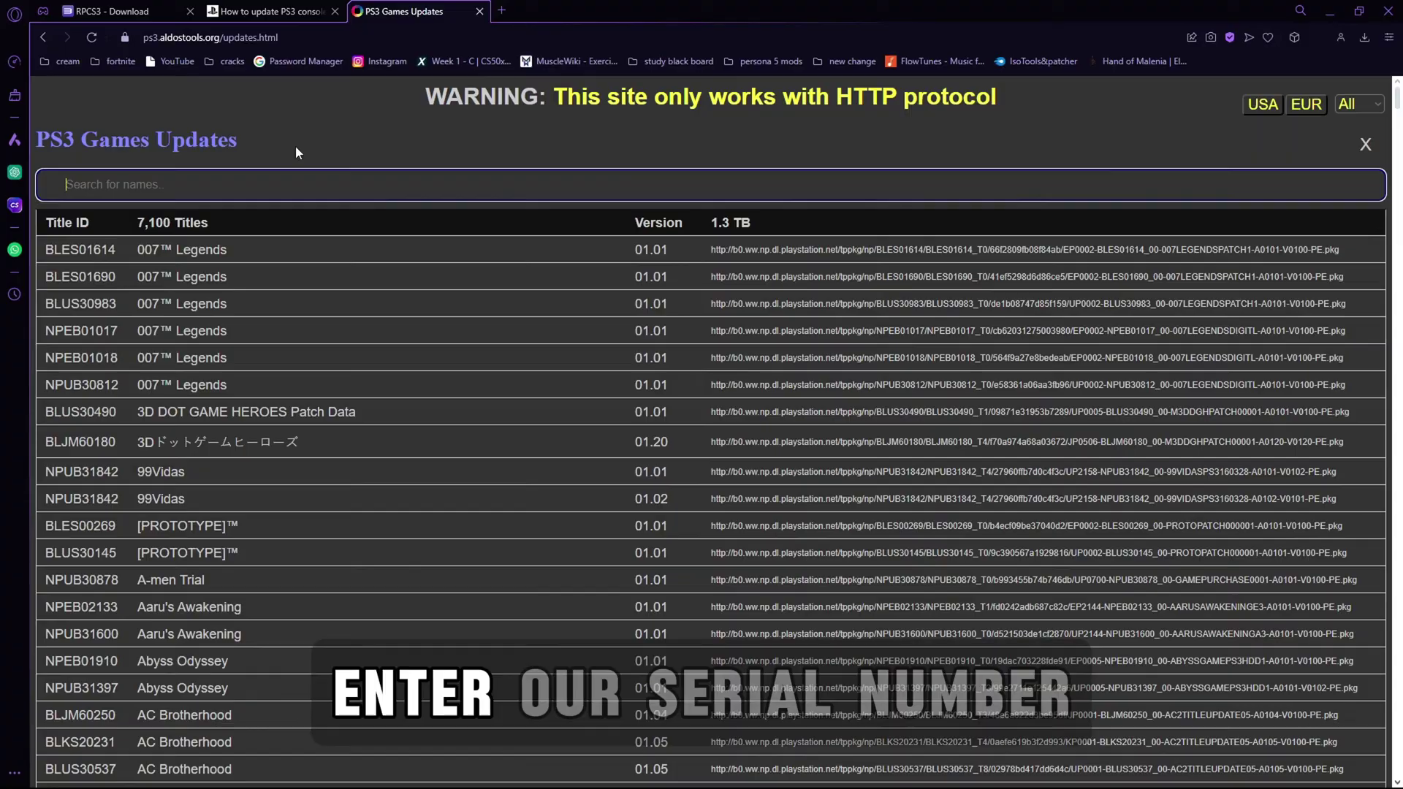
{"action": "key", "text": "alt+Tab"}
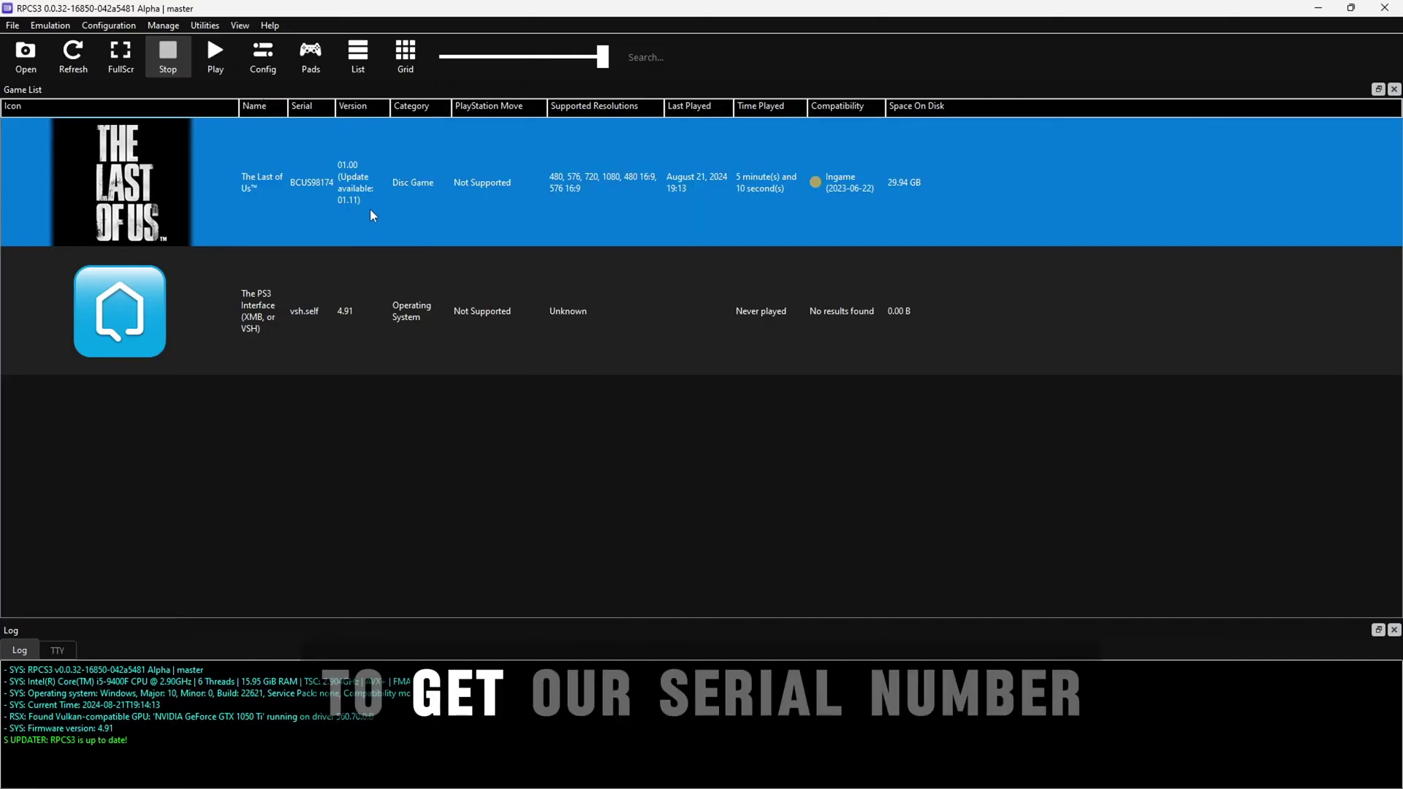
{"action": "right_click", "coordinate": [371, 225]}
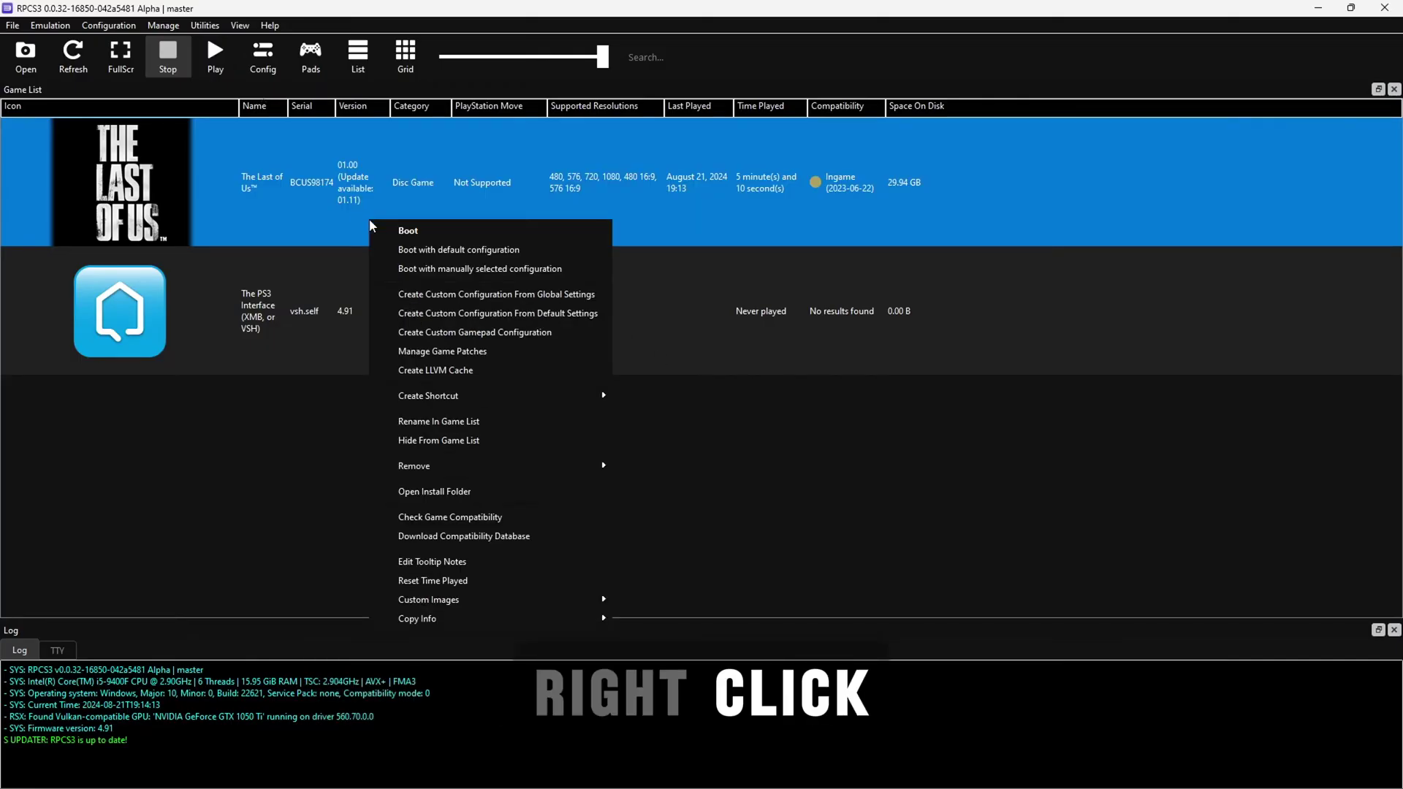
{"action": "mouse_move", "coordinate": [550, 607]}
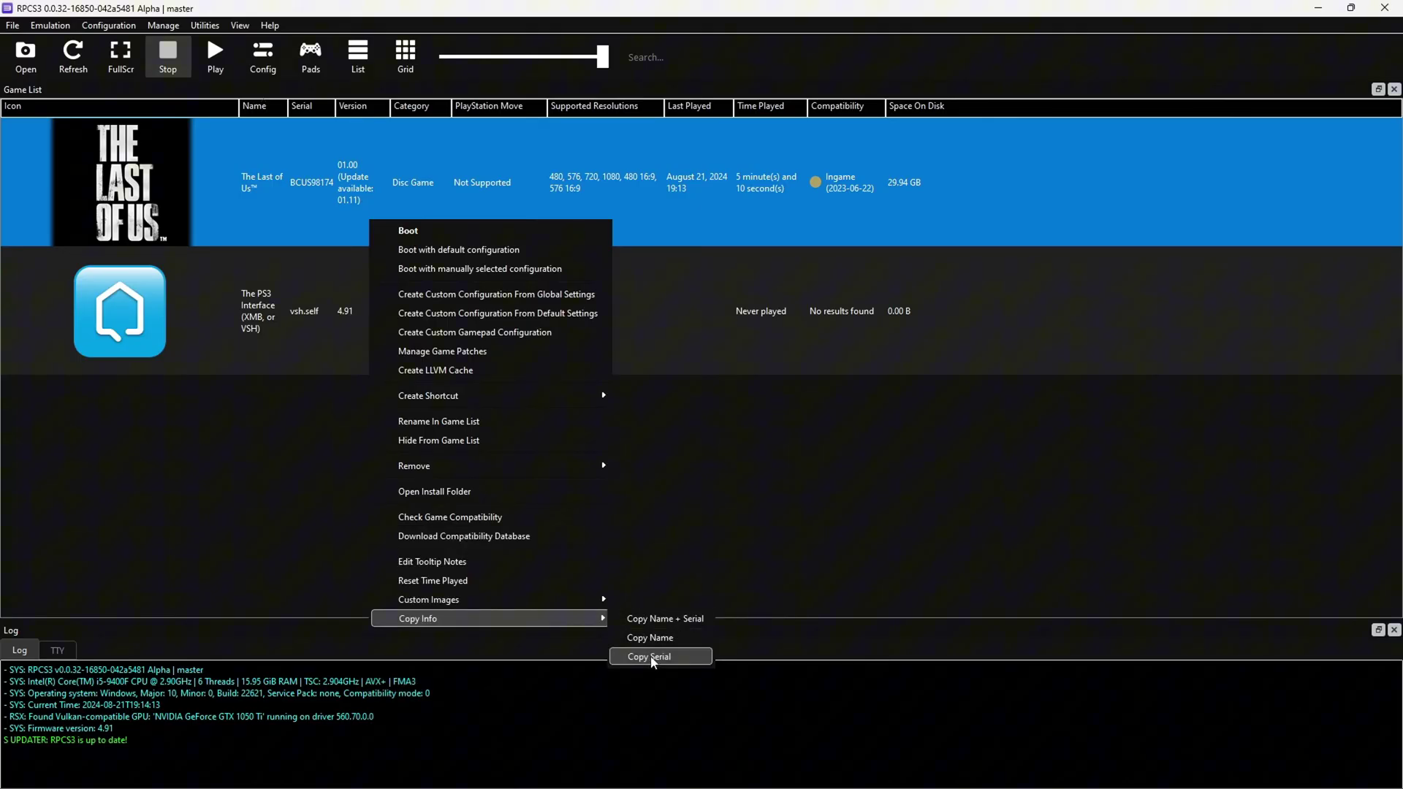
{"action": "left_click", "coordinate": [654, 662]}
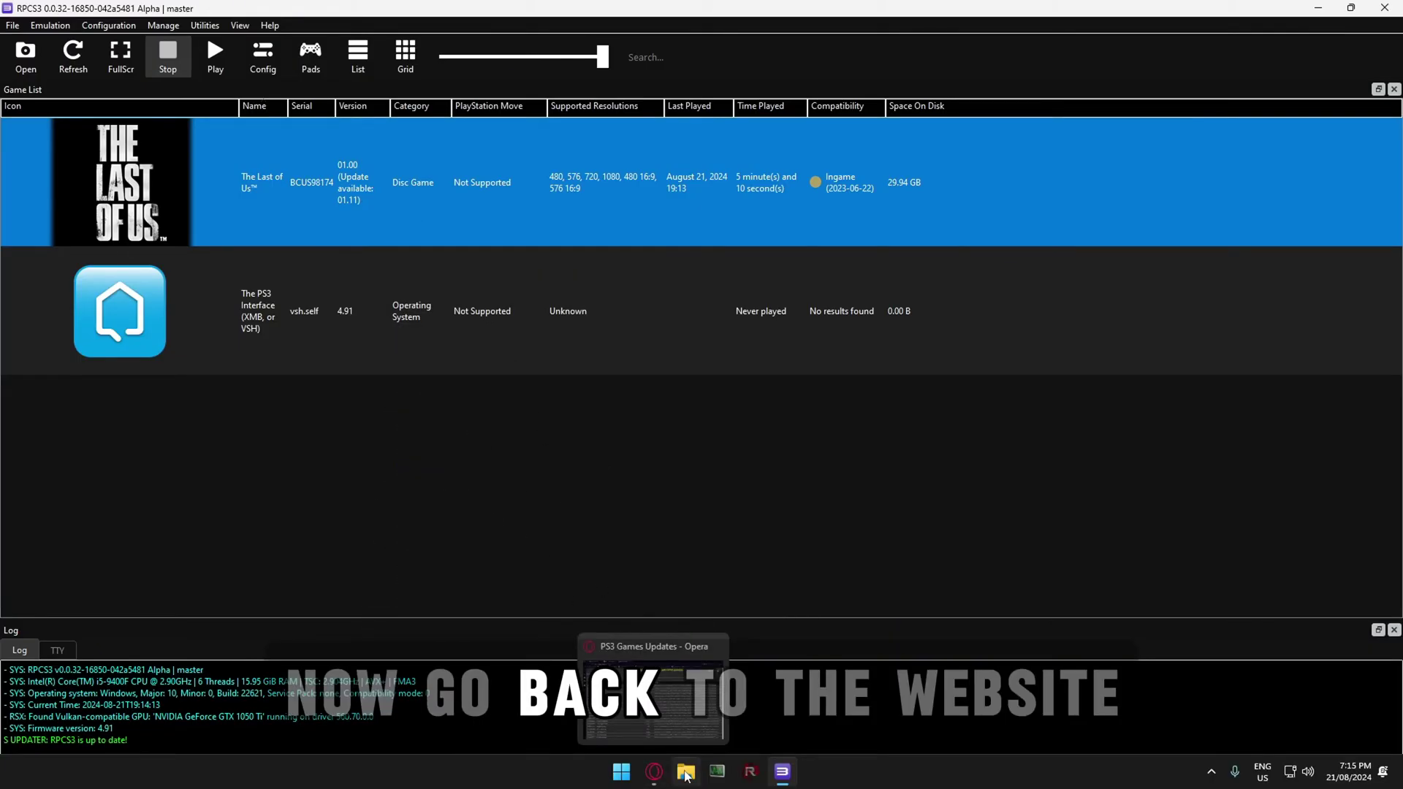
- Filter the PS3 Games Updates page by pasting serial BCUS98174 into the title search
{"action": "left_click", "coordinate": [622, 774]}
{"action": "left_click", "coordinate": [344, 169]}
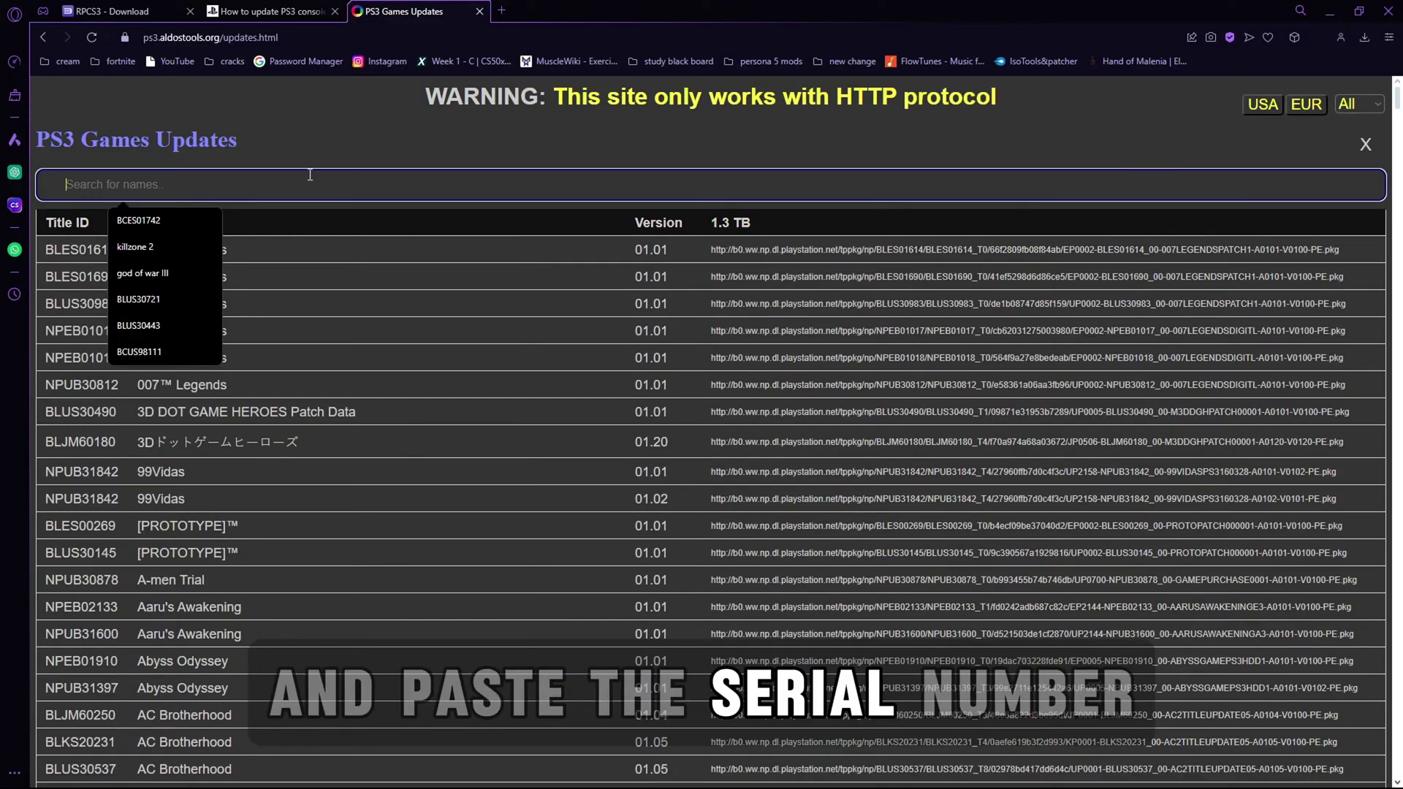
{"action": "right_click", "coordinate": [309, 173]}
{"action": "left_click", "coordinate": [355, 308]}
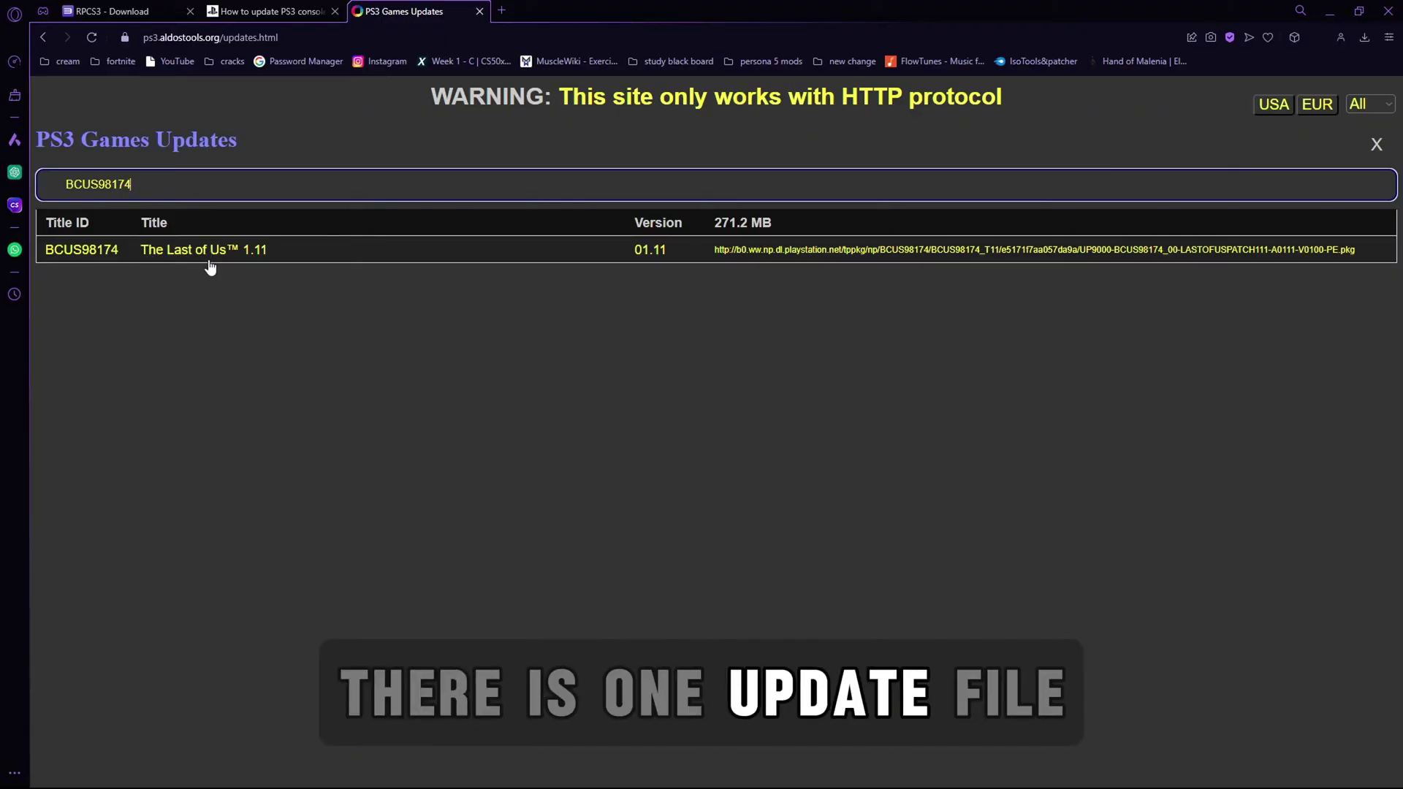
- Save The Last of Us 1.11 update .pkg into E:\RPCS3 and drag it onto RPCS3
{"action": "left_click", "coordinate": [364, 259]}
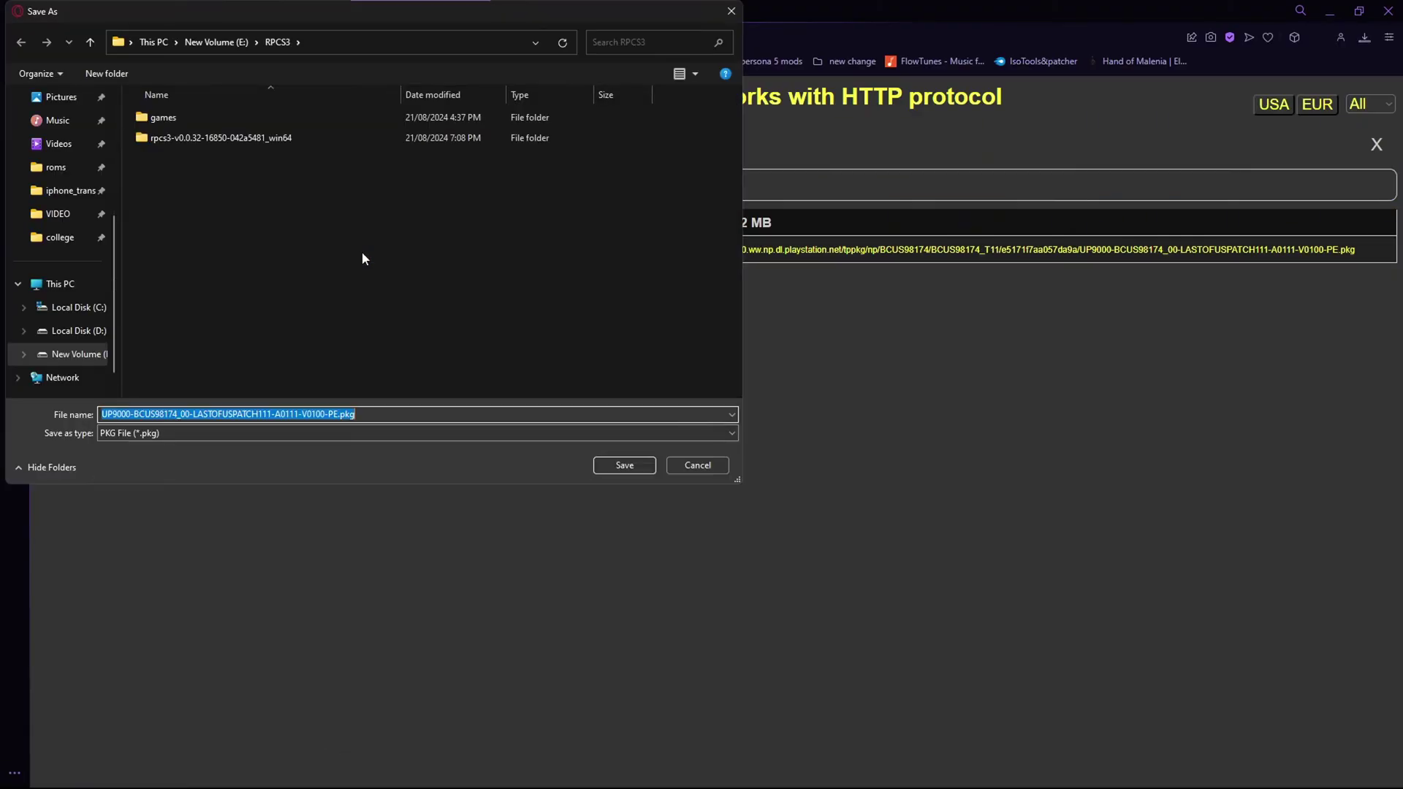
{"action": "left_click", "coordinate": [643, 466]}
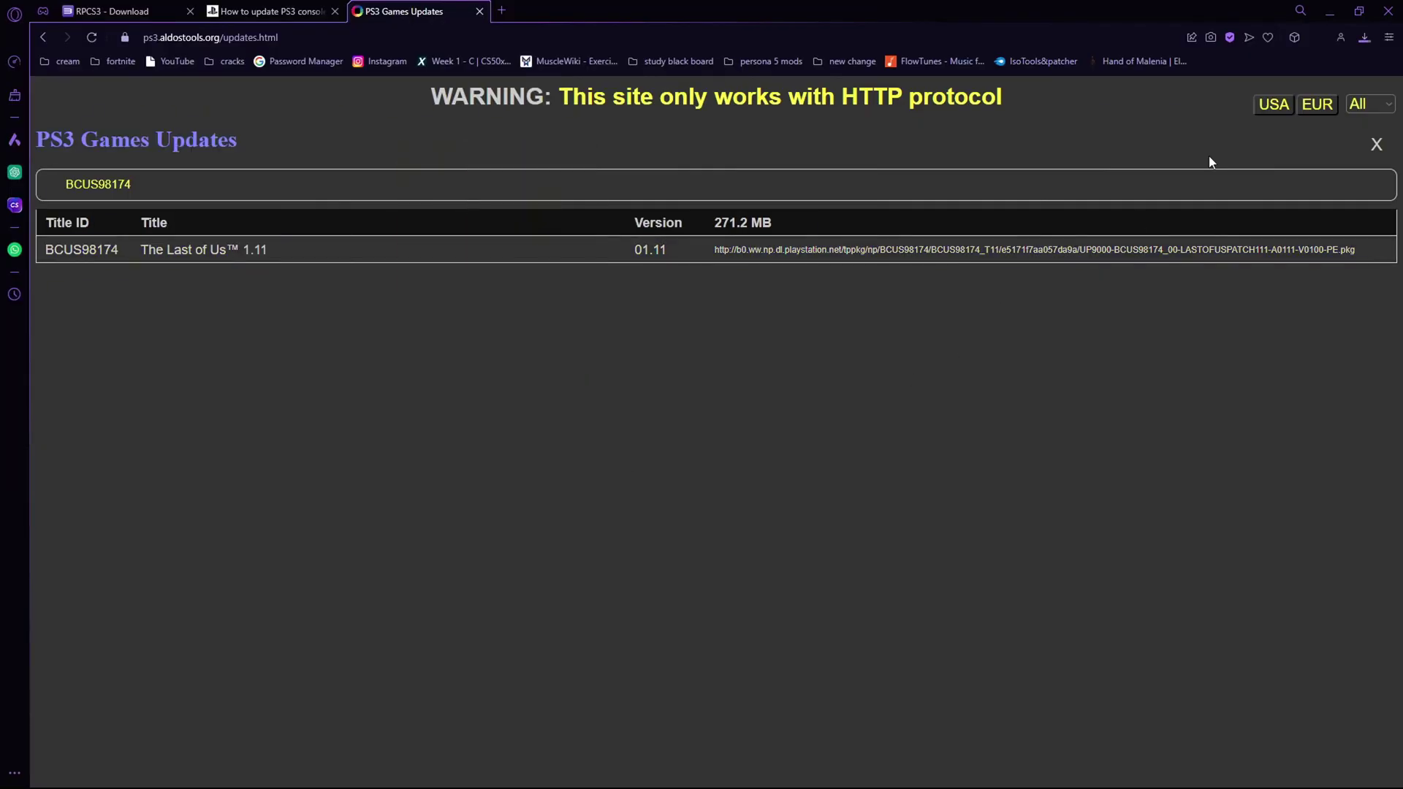
{"action": "left_click", "coordinate": [1365, 40]}
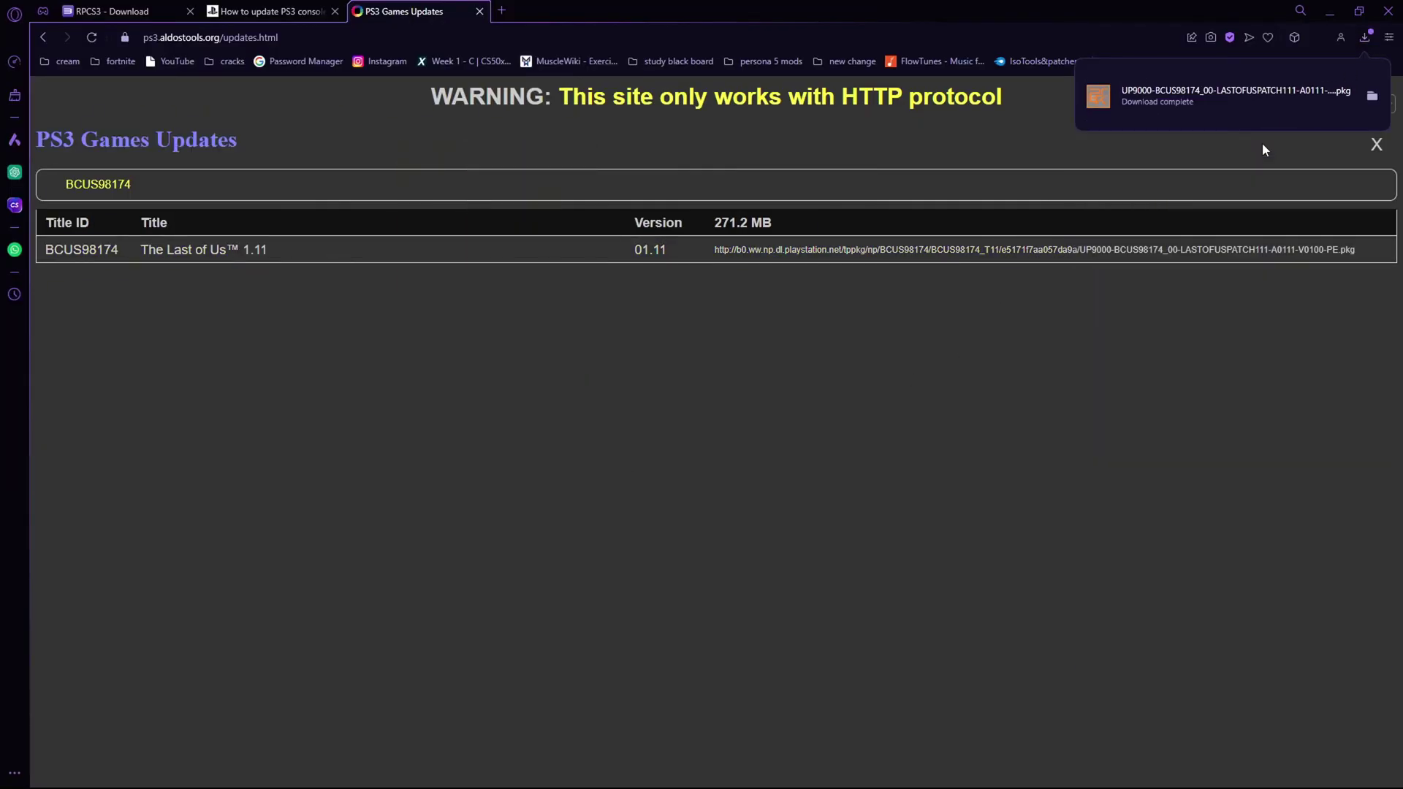
{"action": "left_click", "coordinate": [1372, 95]}
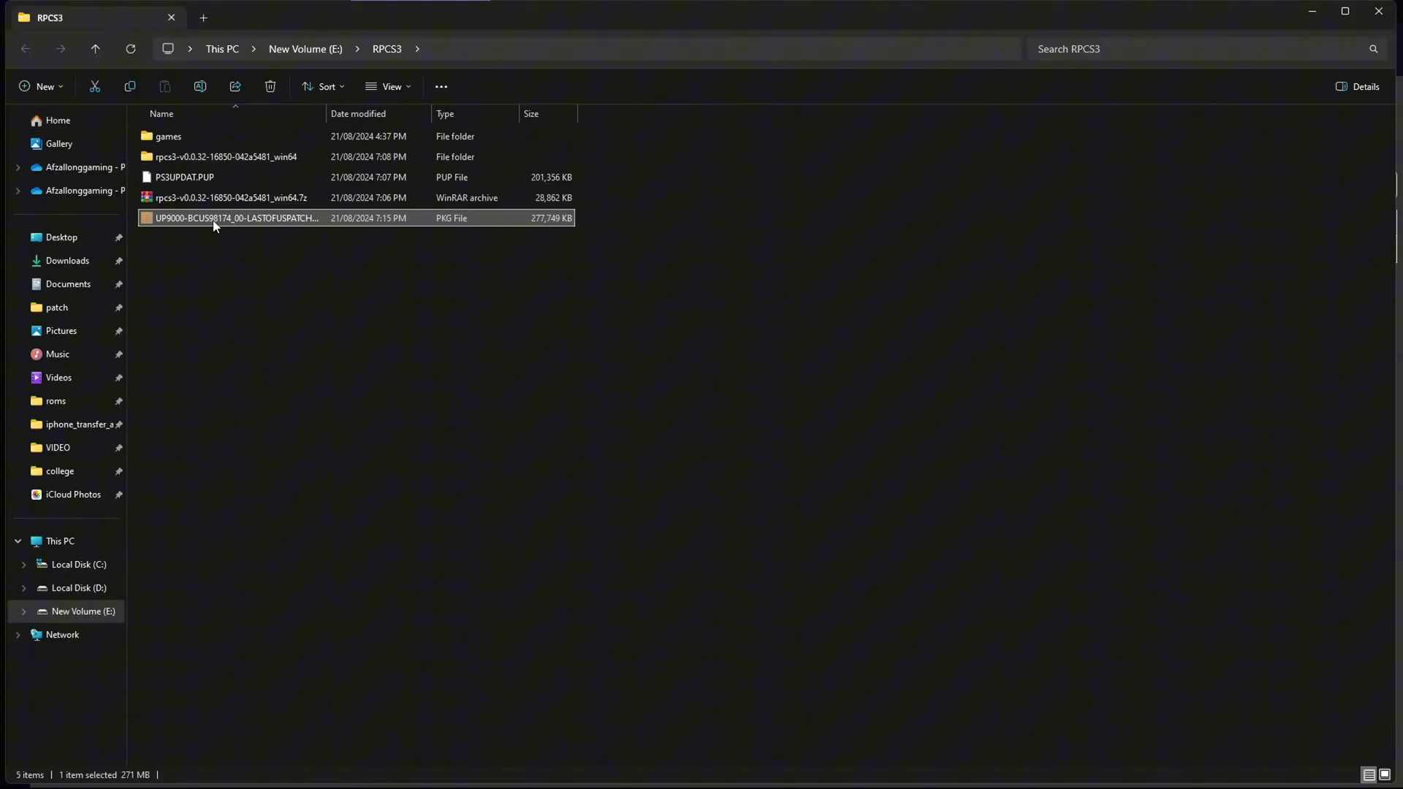
{"action": "mouse_move", "coordinate": [250, 311]}
{"action": "left_mouse_down"}
{"action": "mouse_move", "coordinate": [428, 403]}
{"action": "mouse_move", "coordinate": [483, 406]}
{"action": "mouse_move", "coordinate": [439, 402]}
{"action": "left_mouse_up"}
{"action": "key", "text": "alt+Tab"}
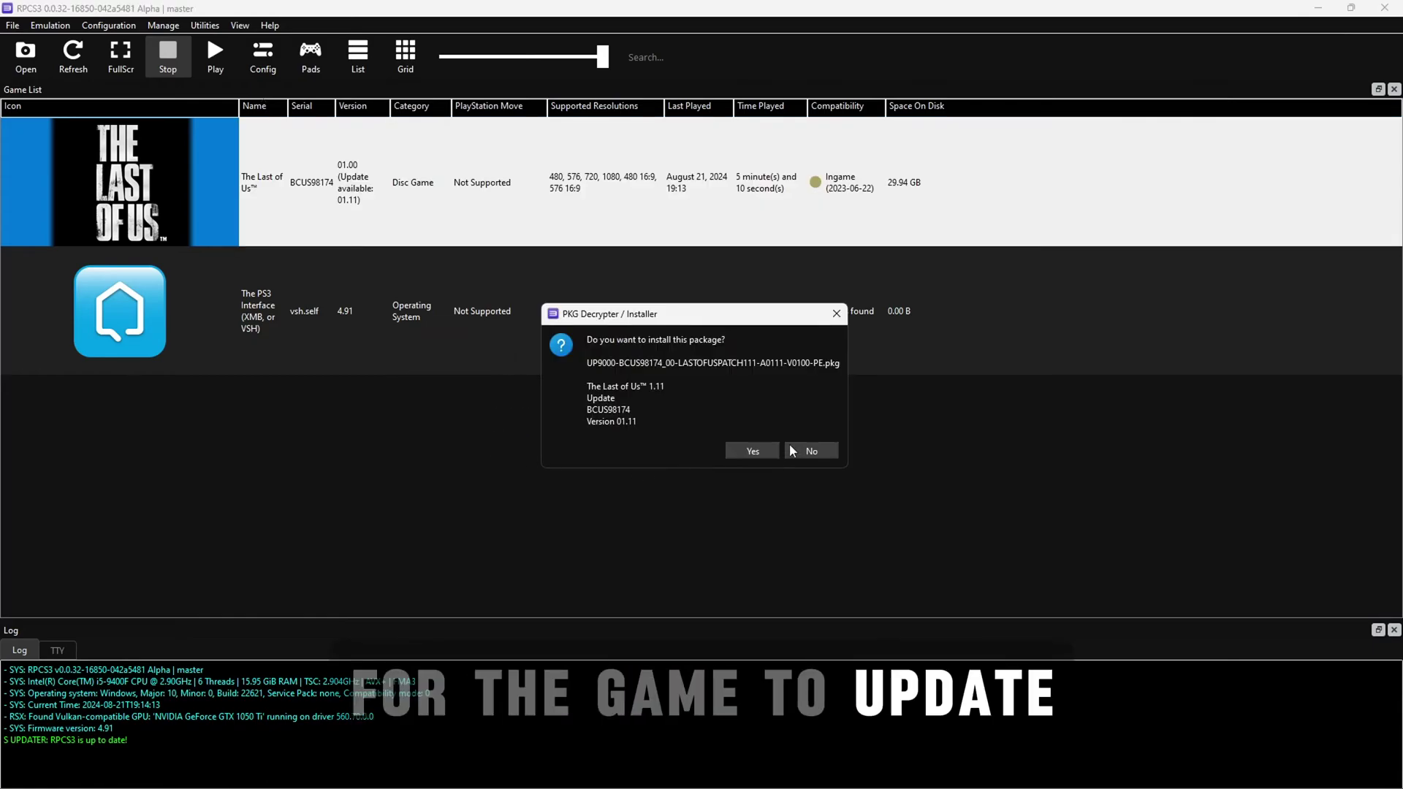
- Install the UP9000 1.11 update .pkg from E:\RPCS3 via File > Install Packages/Raps/Edats
{"action": "left_click", "coordinate": [810, 451]}
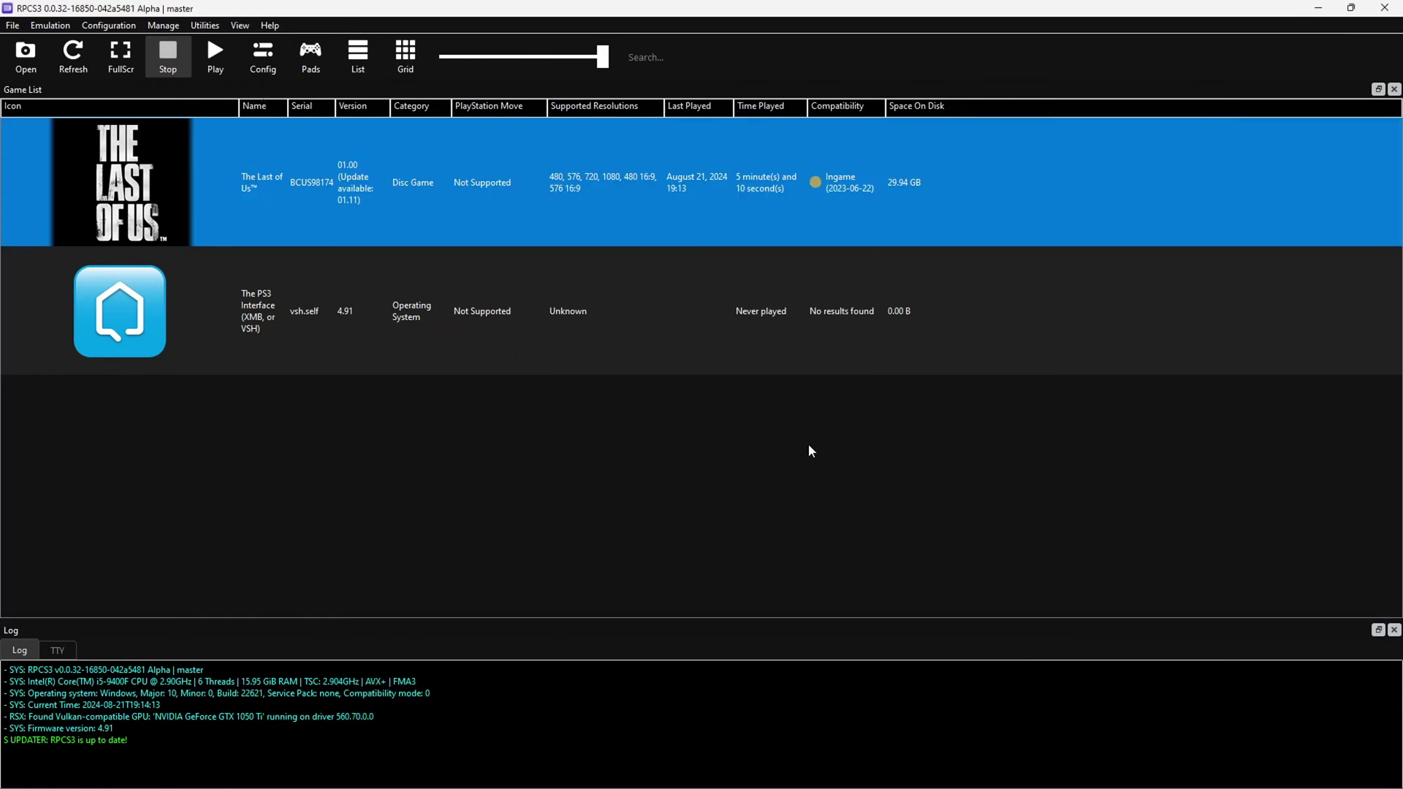
{"action": "left_click", "coordinate": [13, 25]}
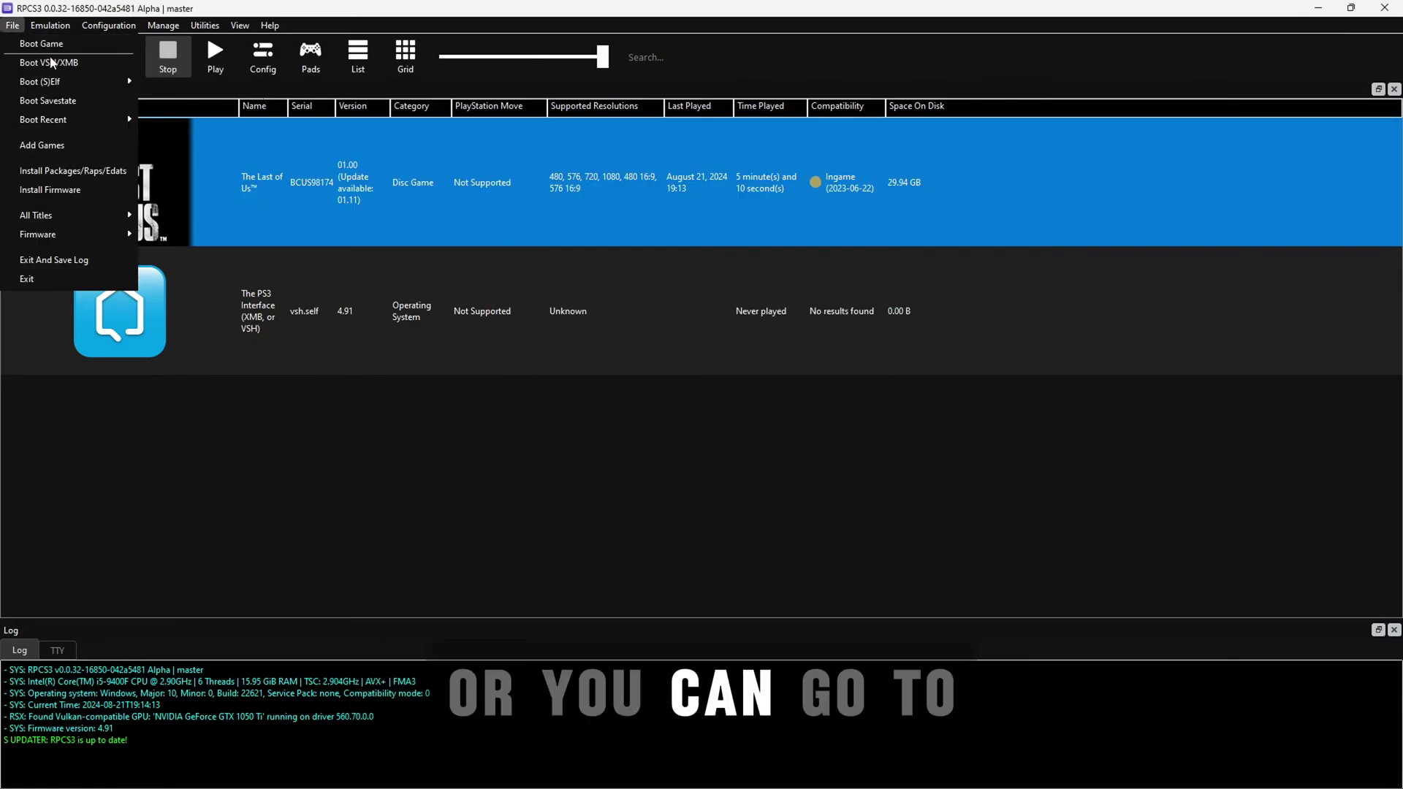
{"action": "left_click", "coordinate": [105, 171]}
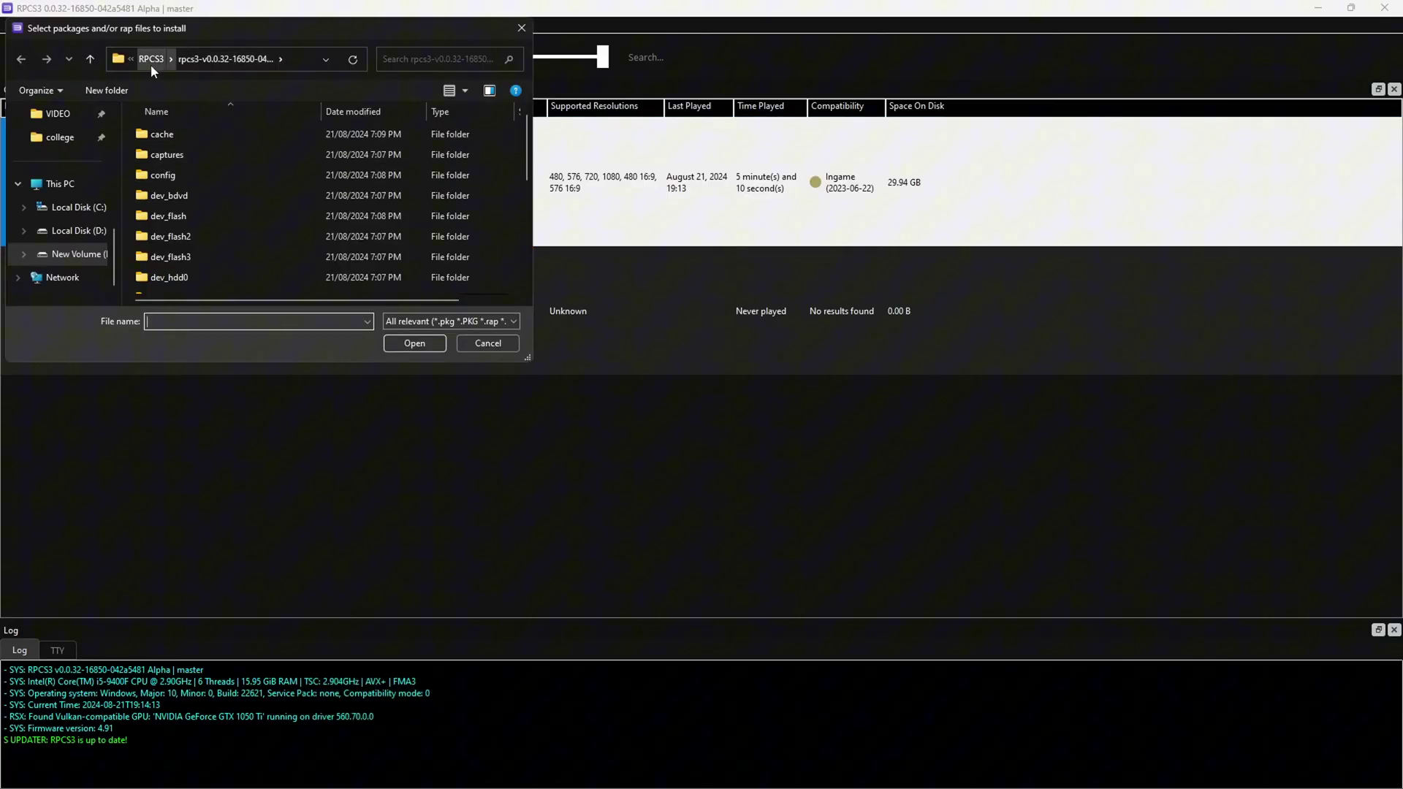
{"action": "left_click", "coordinate": [151, 64]}
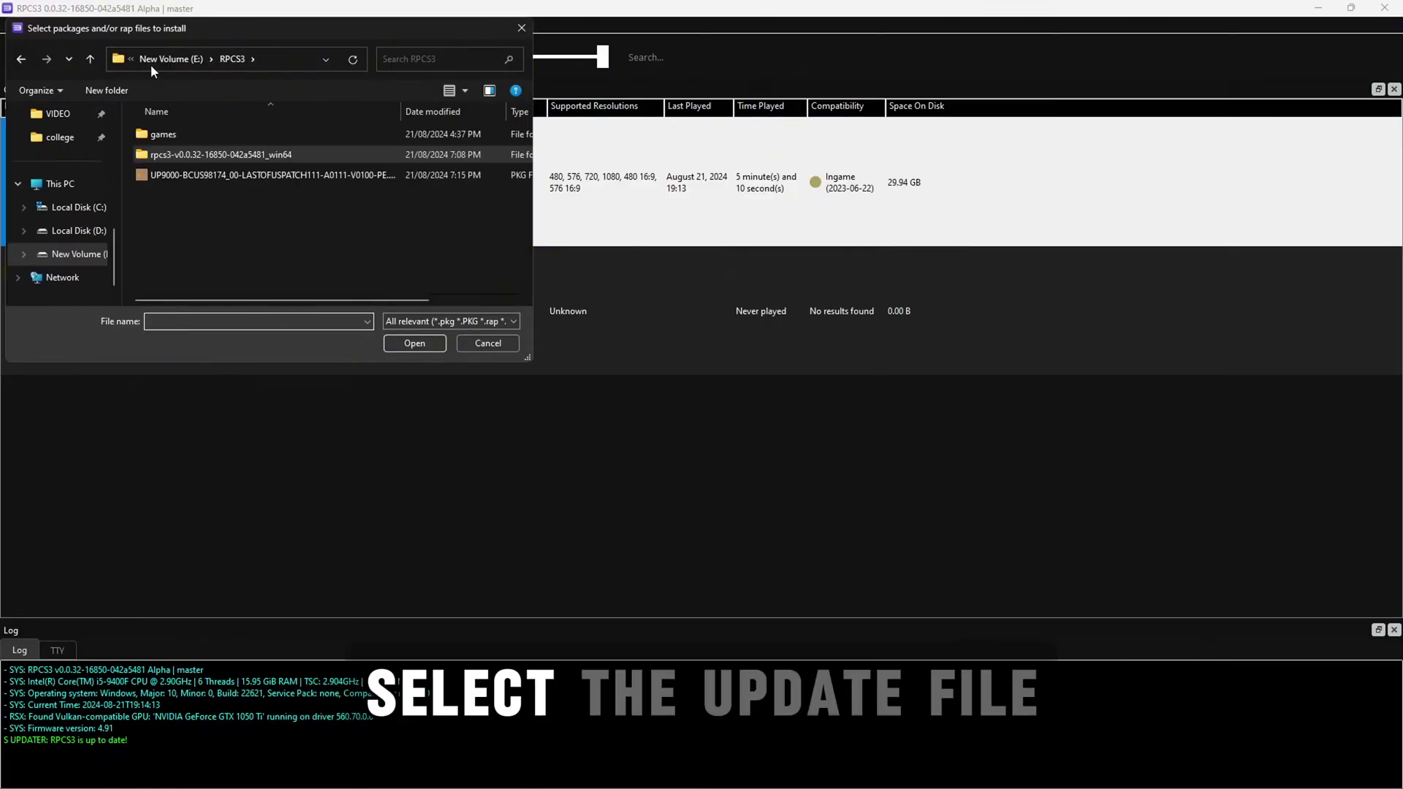
{"action": "double_click", "coordinate": [270, 178]}
{"action": "left_click", "coordinate": [741, 451]}
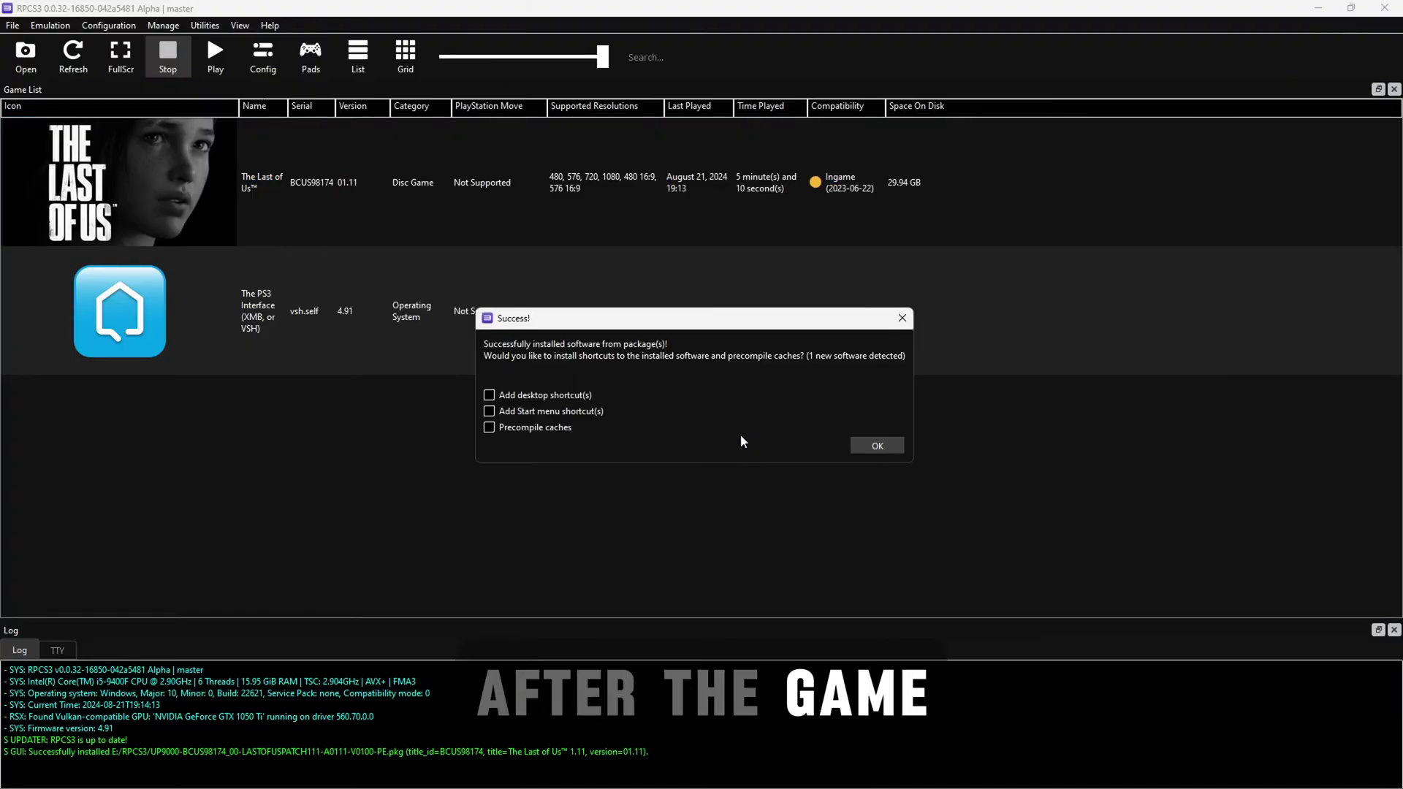
{"action": "left_click", "coordinate": [876, 447]}
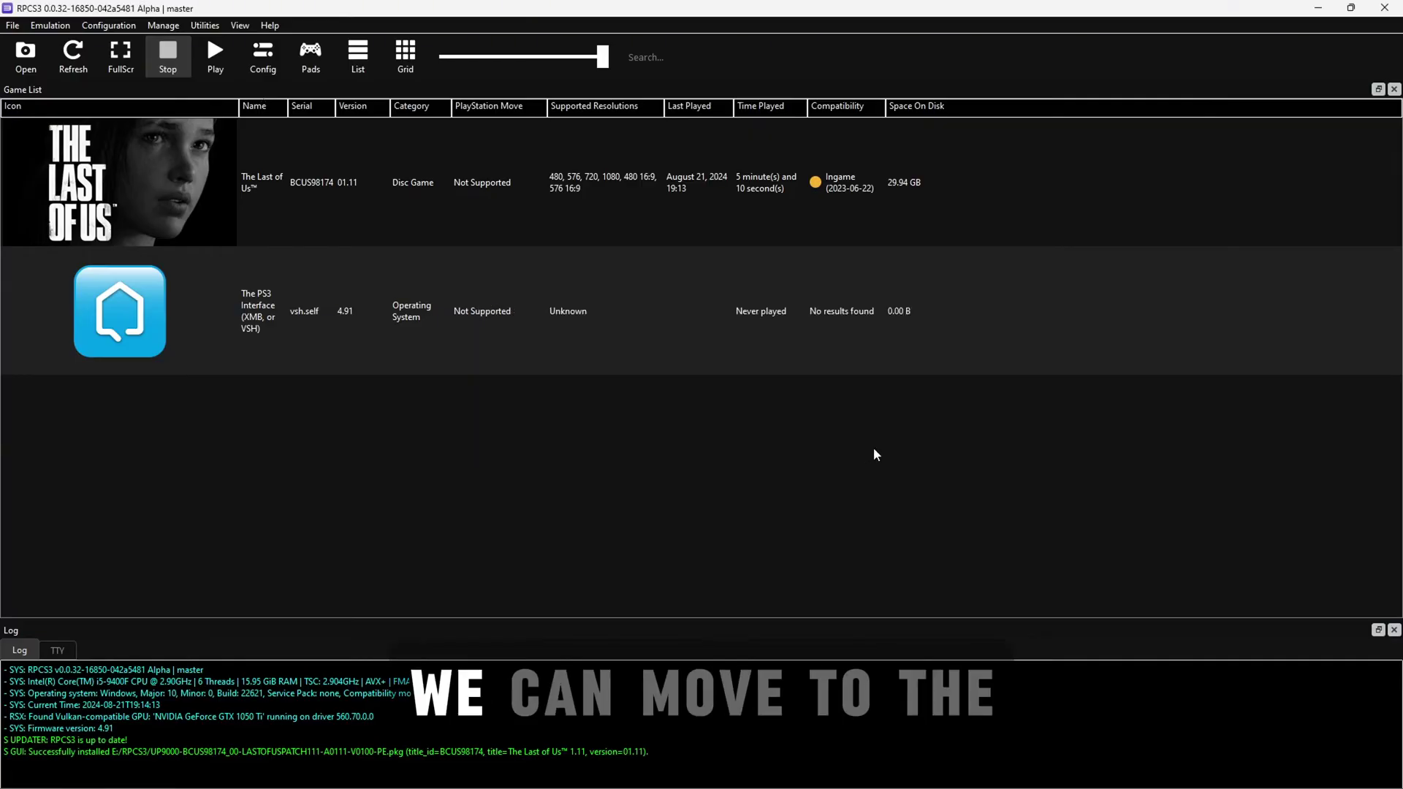
- Create a custom configuration for The Last of Us from the global settings
{"action": "left_click", "coordinate": [407, 210]}
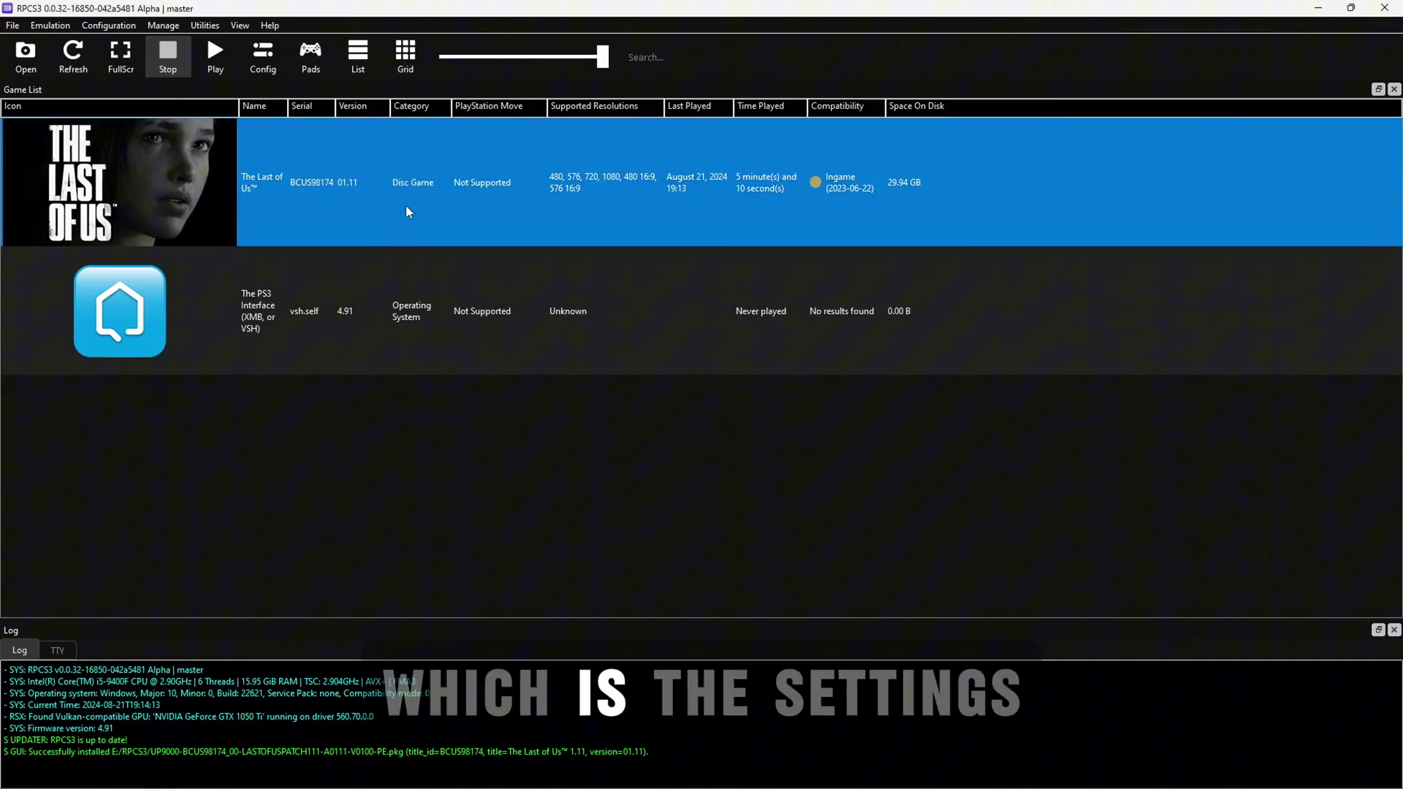
{"action": "right_click", "coordinate": [407, 207]}
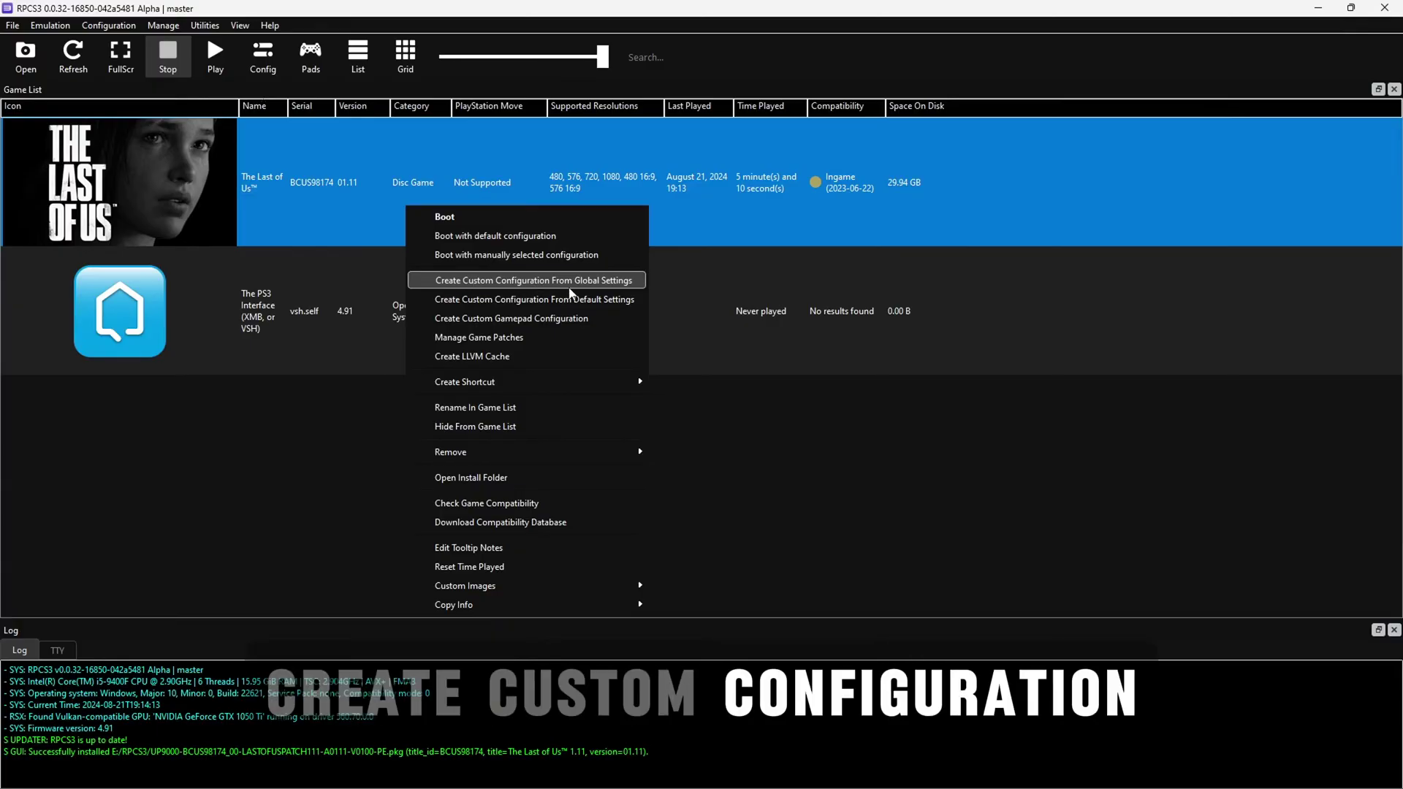
{"action": "left_click", "coordinate": [568, 286]}
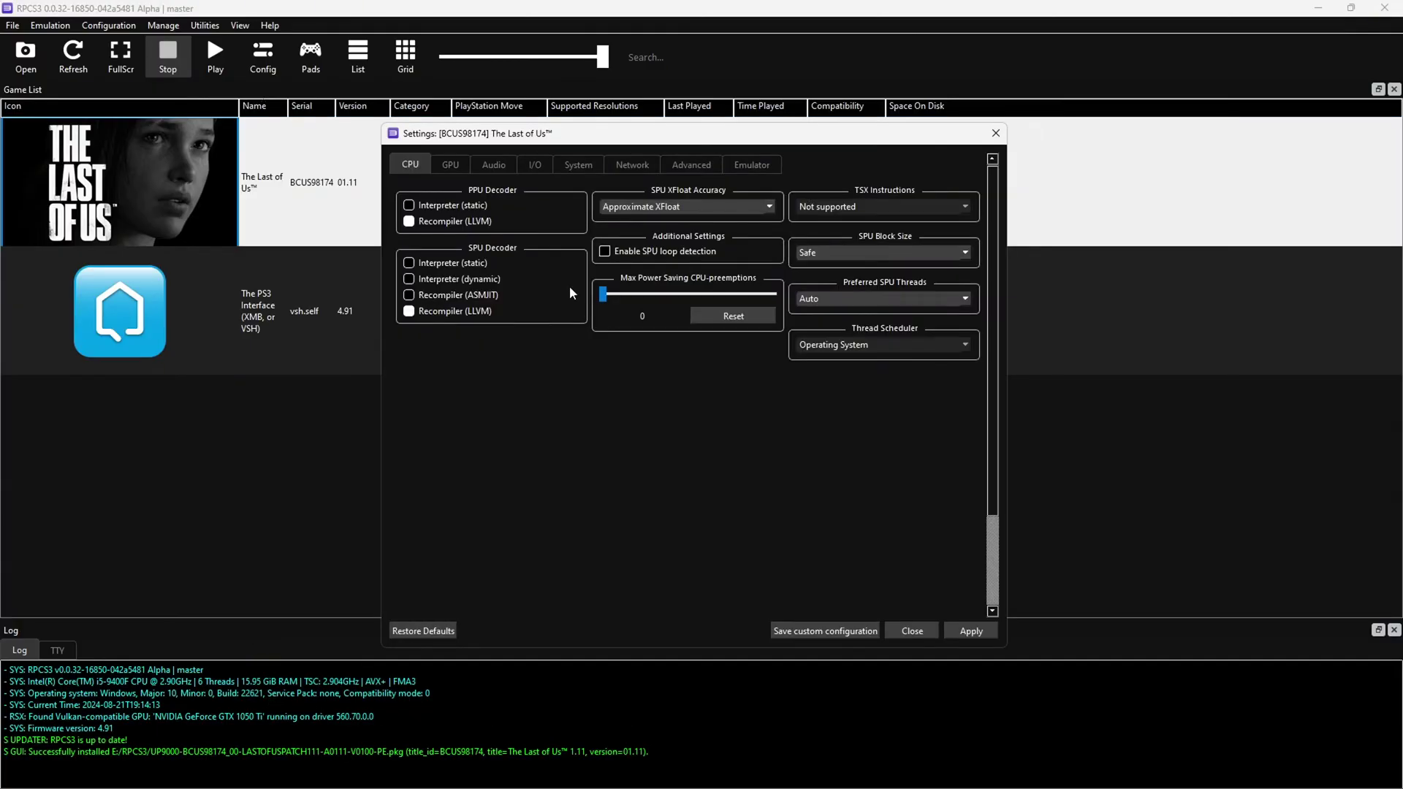
{"action": "left_click_drag", "start_coordinate": [659, 140], "coordinate": [608, 141]}
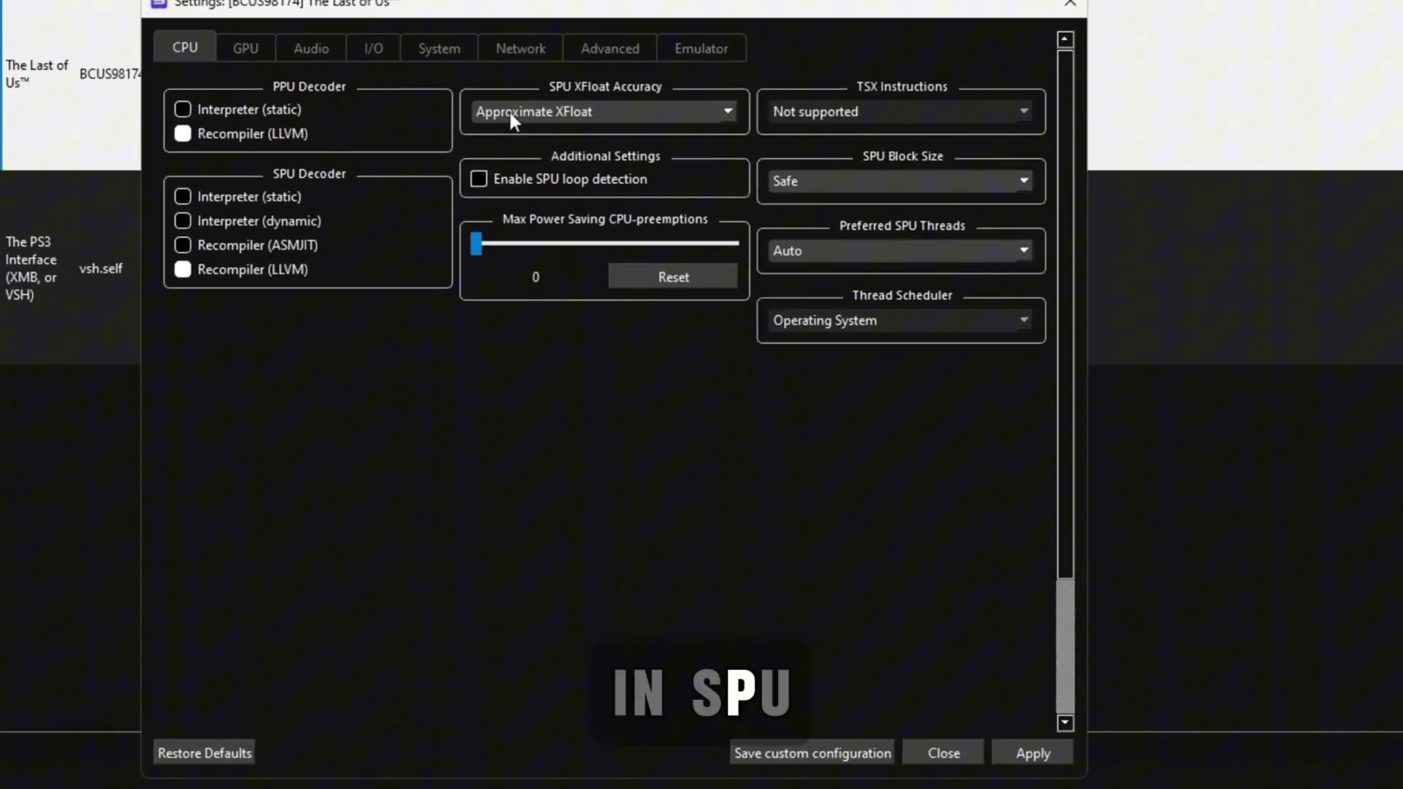
- Keep SPU XFloat Accuracy at Approximate XFloat and enable SPU loop detection
{"action": "left_click", "coordinate": [575, 207]}
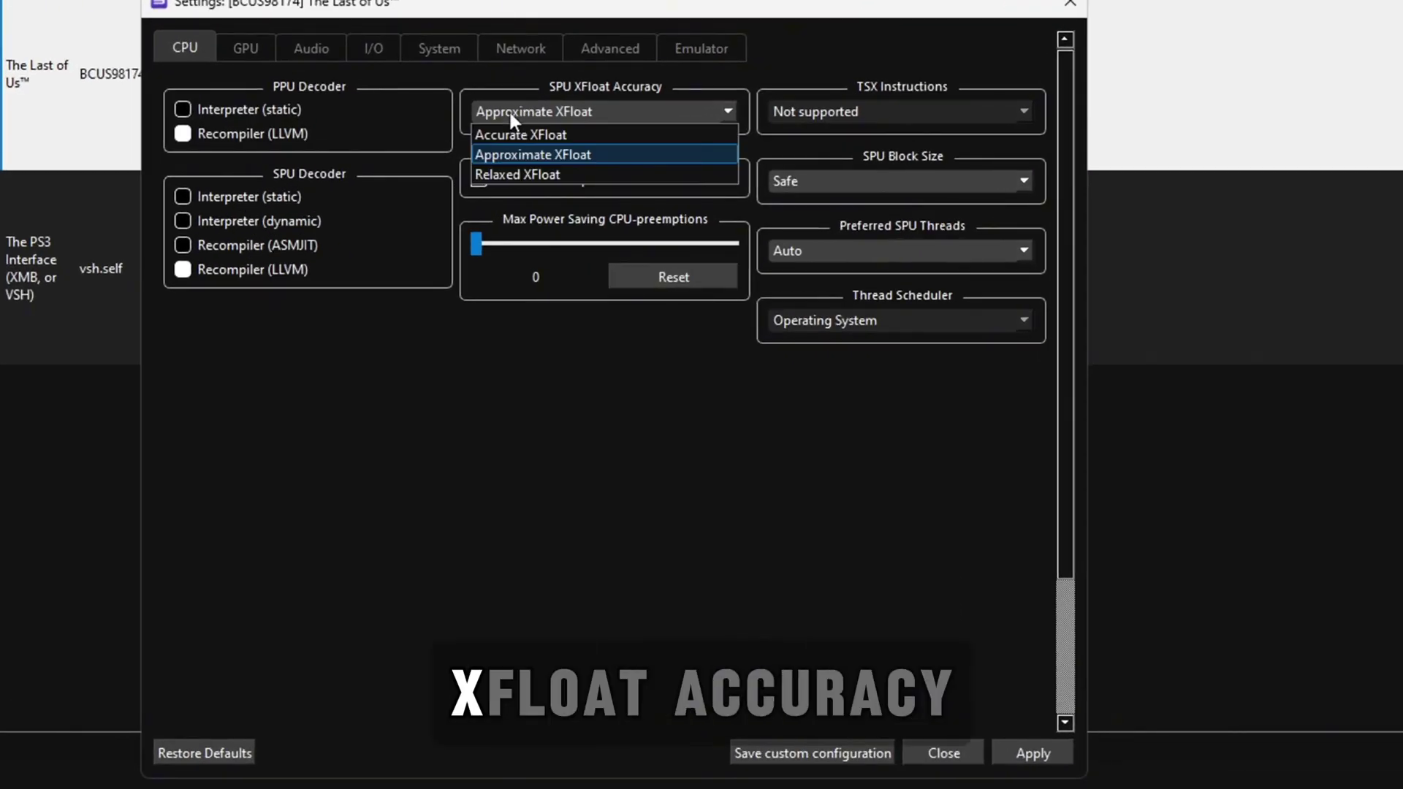
{"action": "left_click", "coordinate": [516, 155]}
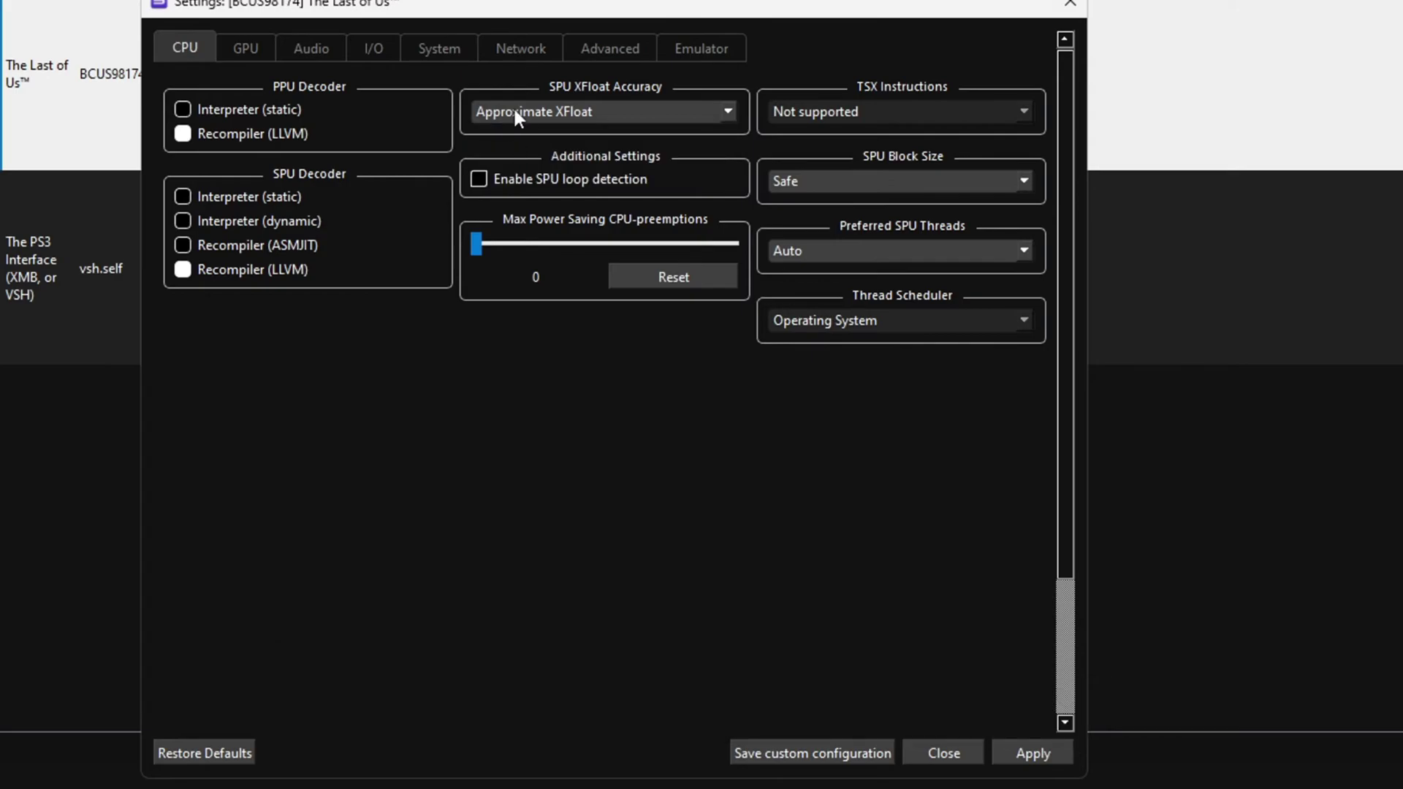
{"action": "left_click", "coordinate": [523, 178]}
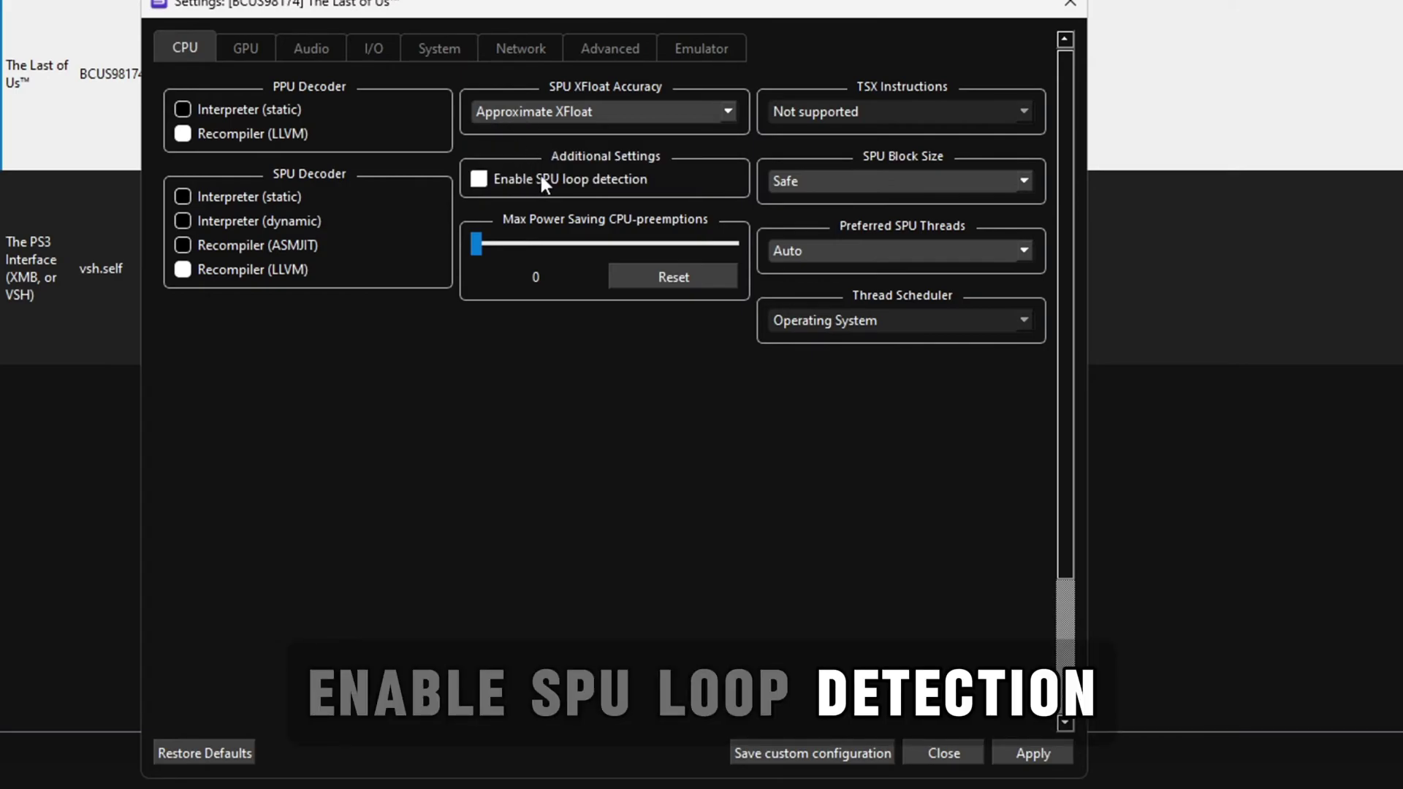
- Set the GPU framelimit to 60, leave anti-aliasing at Auto, and make ZCULL Relaxed
{"action": "left_click", "coordinate": [234, 46]}
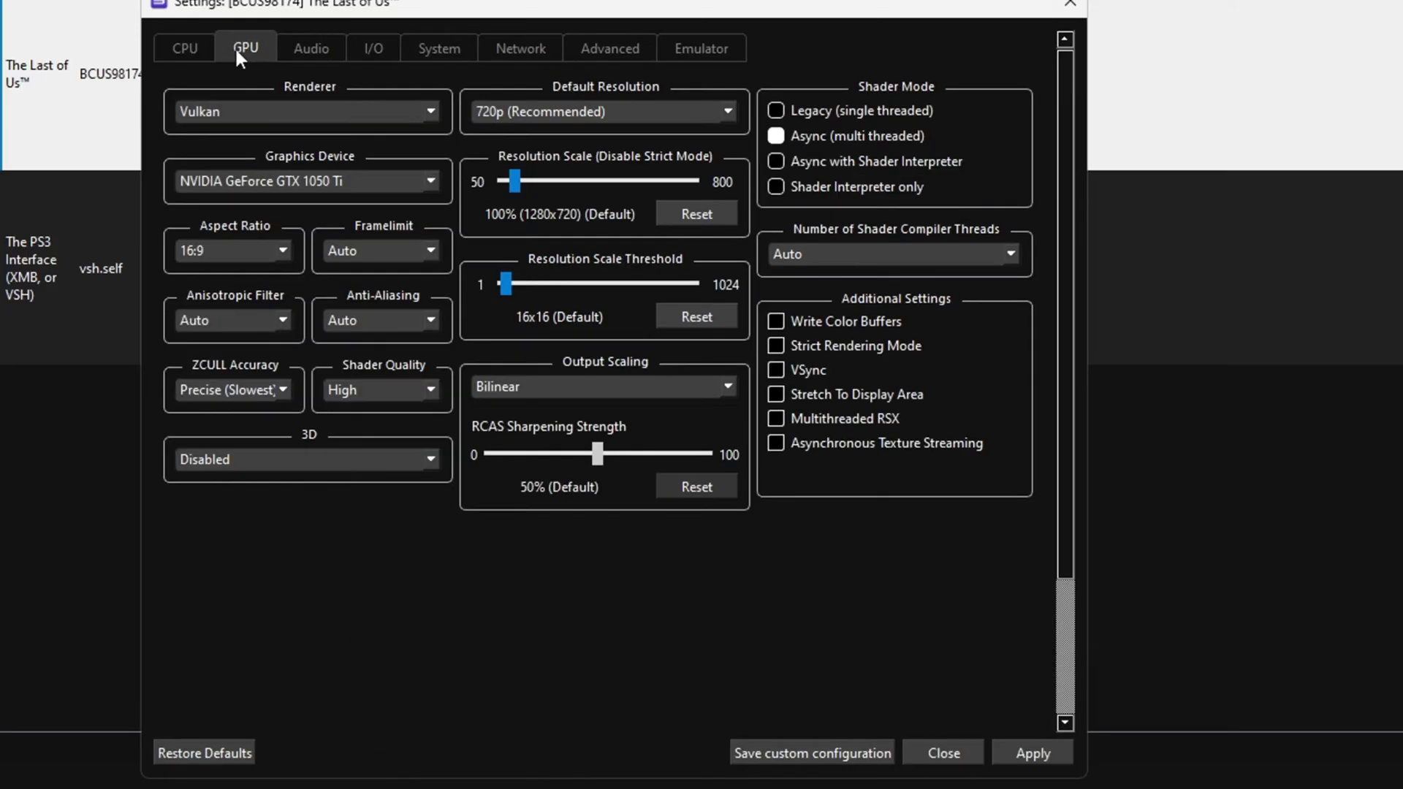
{"action": "left_click", "coordinate": [357, 252]}
{"action": "left_click", "coordinate": [352, 315]}
{"action": "left_click", "coordinate": [331, 318]}
{"action": "left_click", "coordinate": [345, 361]}
{"action": "left_click", "coordinate": [269, 388]}
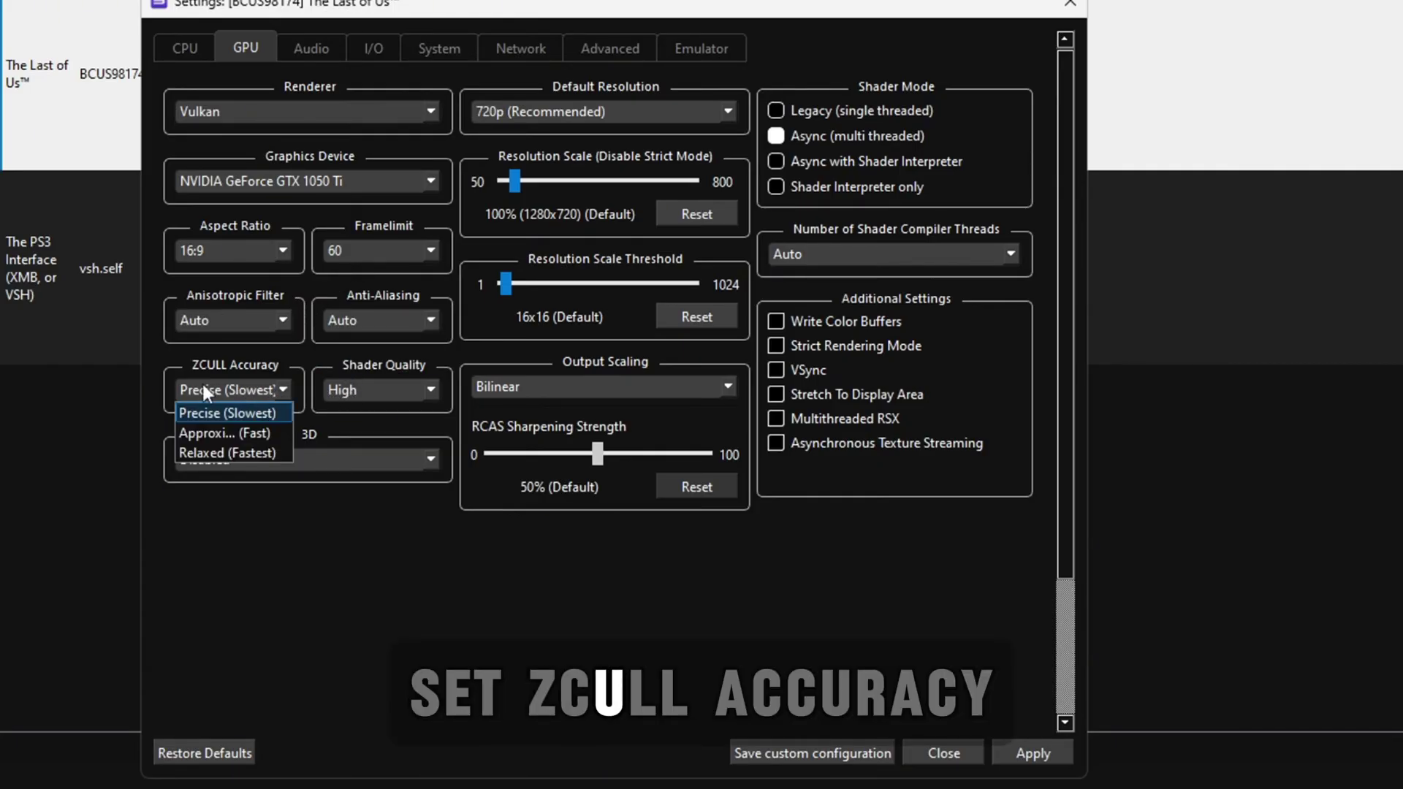
{"action": "left_click", "coordinate": [225, 455]}
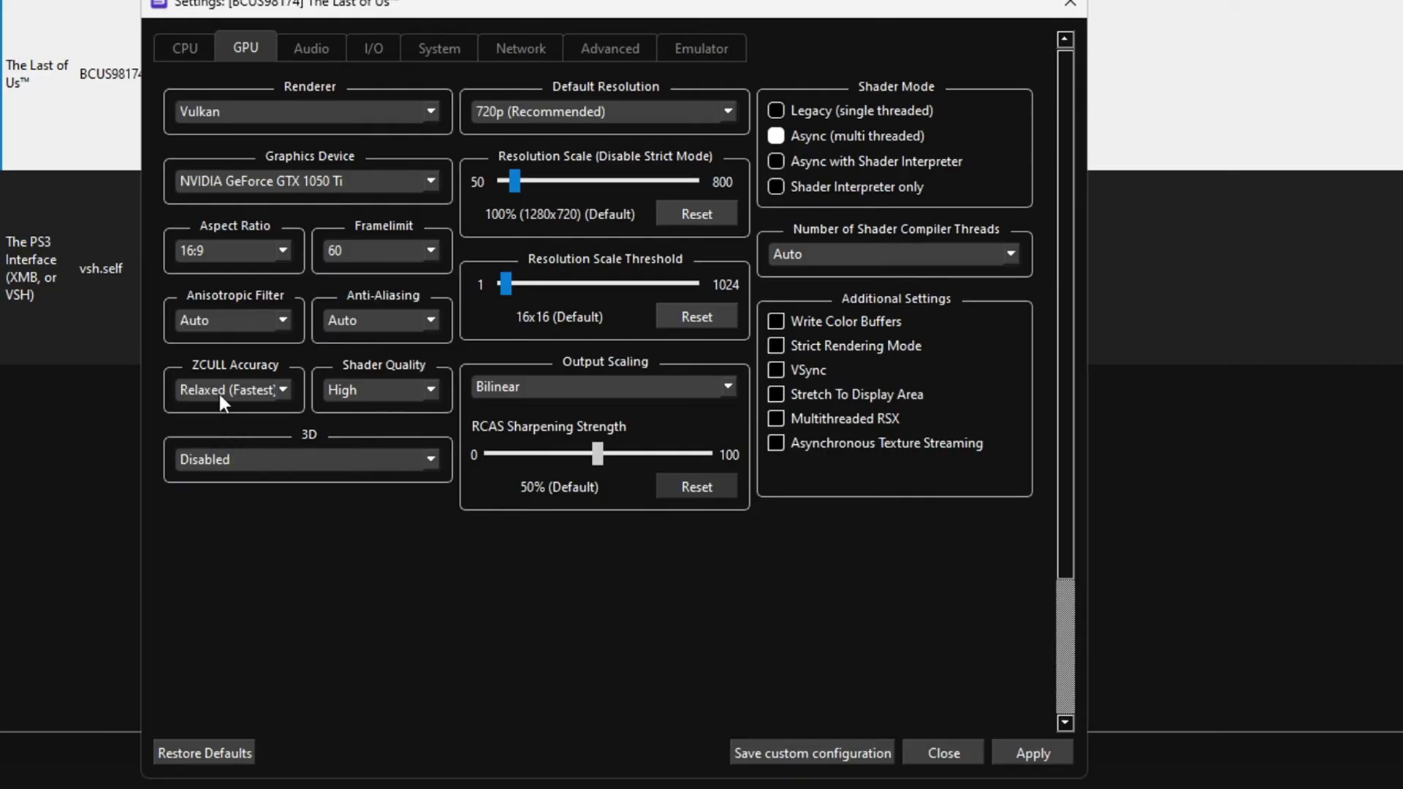
- Keep 720p at 100% scale, set the scale threshold to 1x1, and enable Write Color Buffers
{"action": "left_click", "coordinate": [524, 113]}
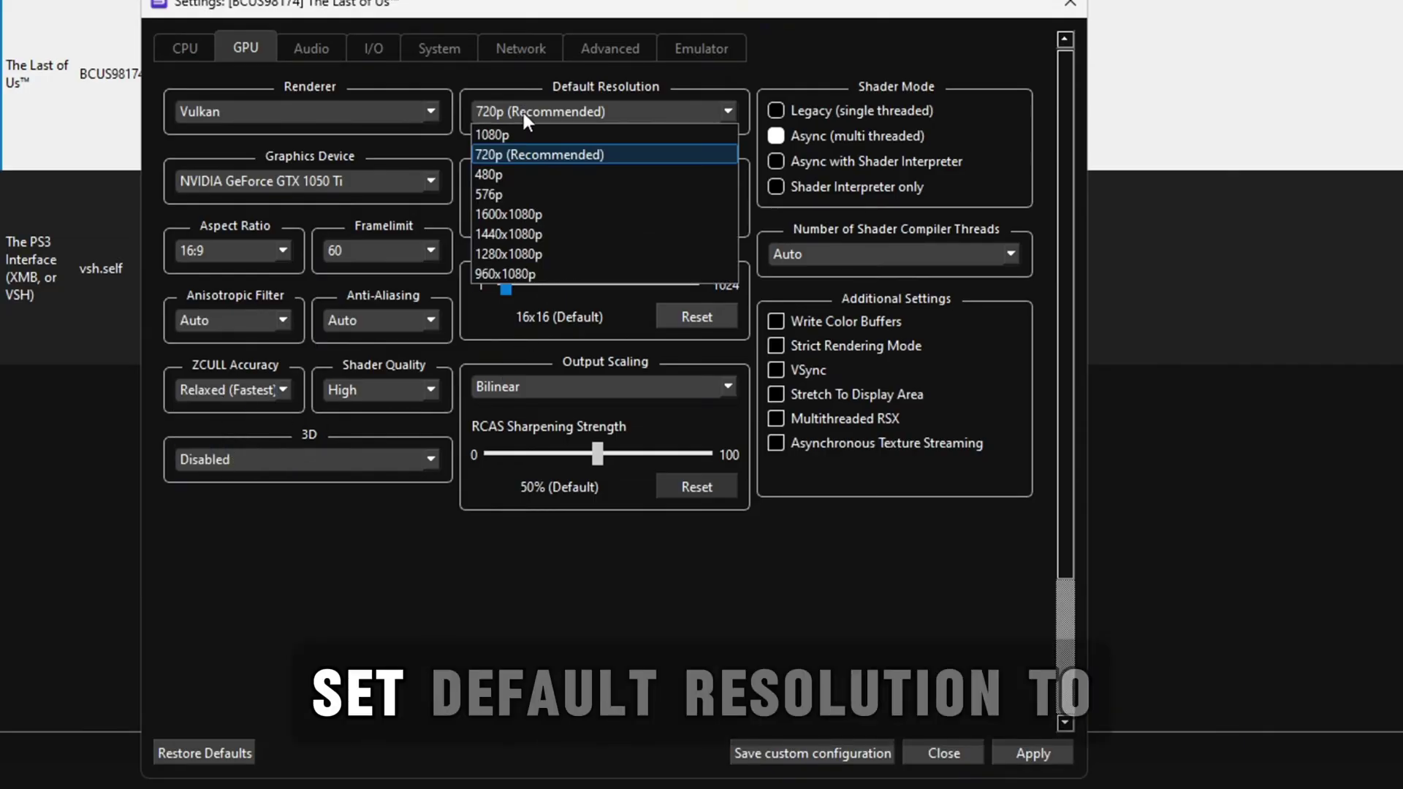
{"action": "left_click", "coordinate": [498, 150]}
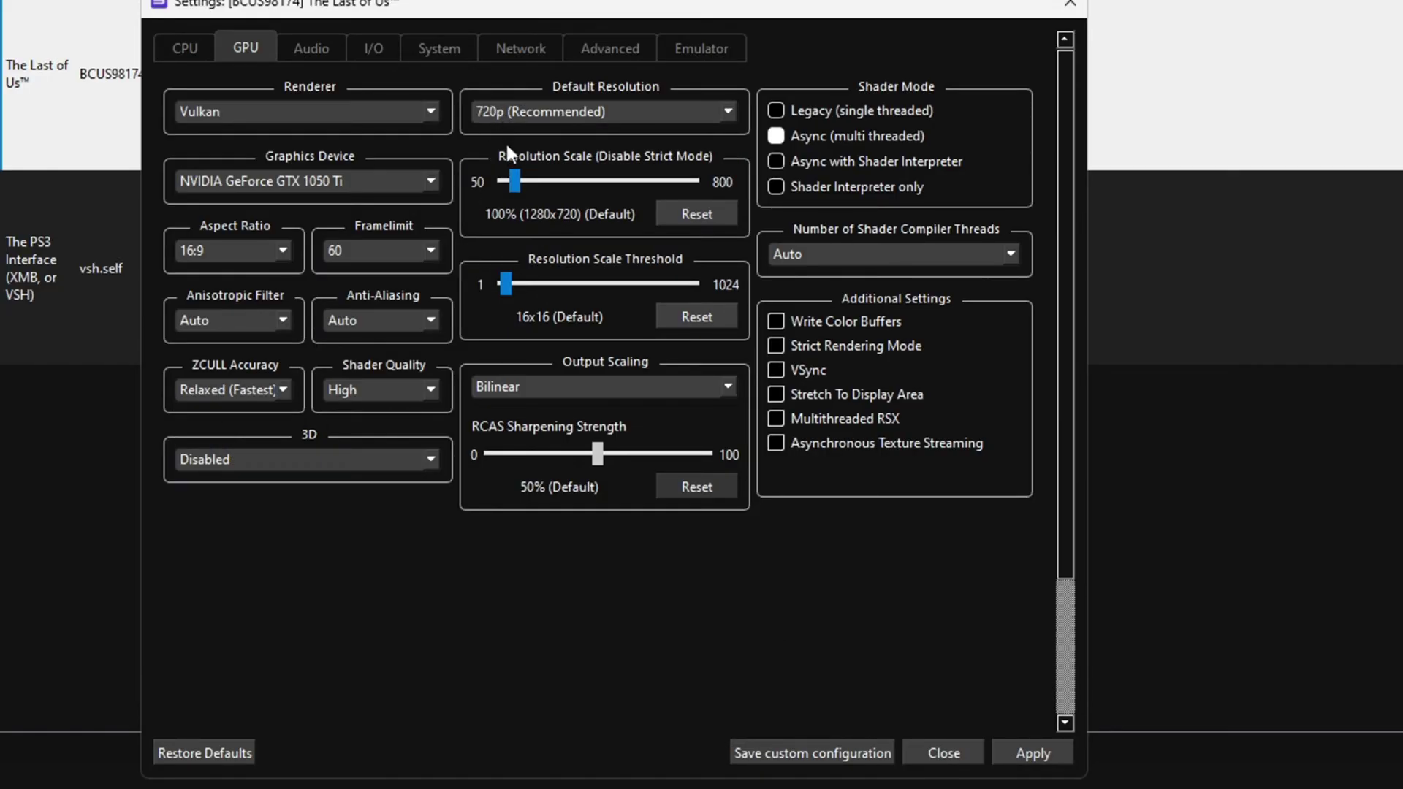
{"action": "left_click_drag", "start_coordinate": [519, 185], "coordinate": [516, 186]}
{"action": "left_click_drag", "start_coordinate": [507, 285], "coordinate": [487, 285]}
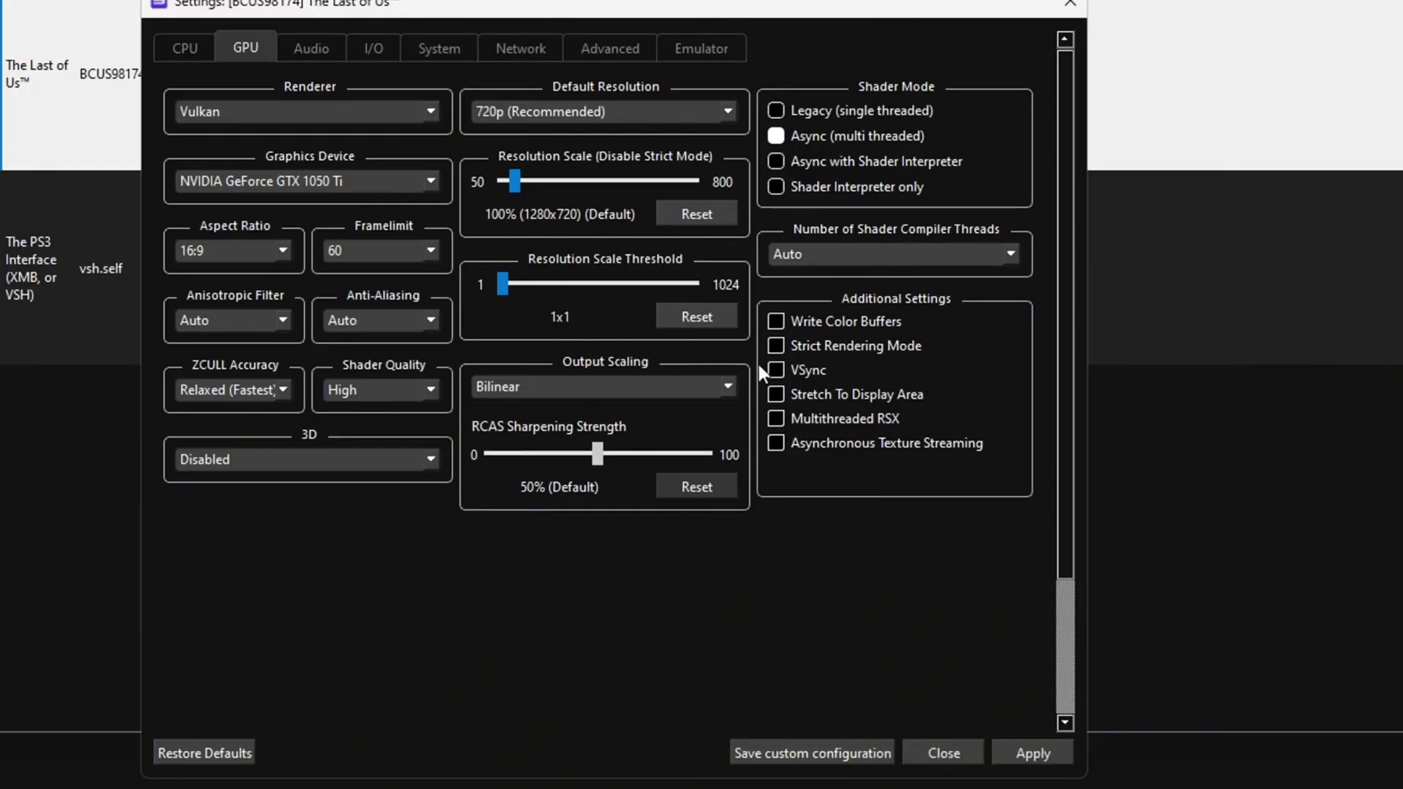
{"action": "left_click", "coordinate": [789, 323]}
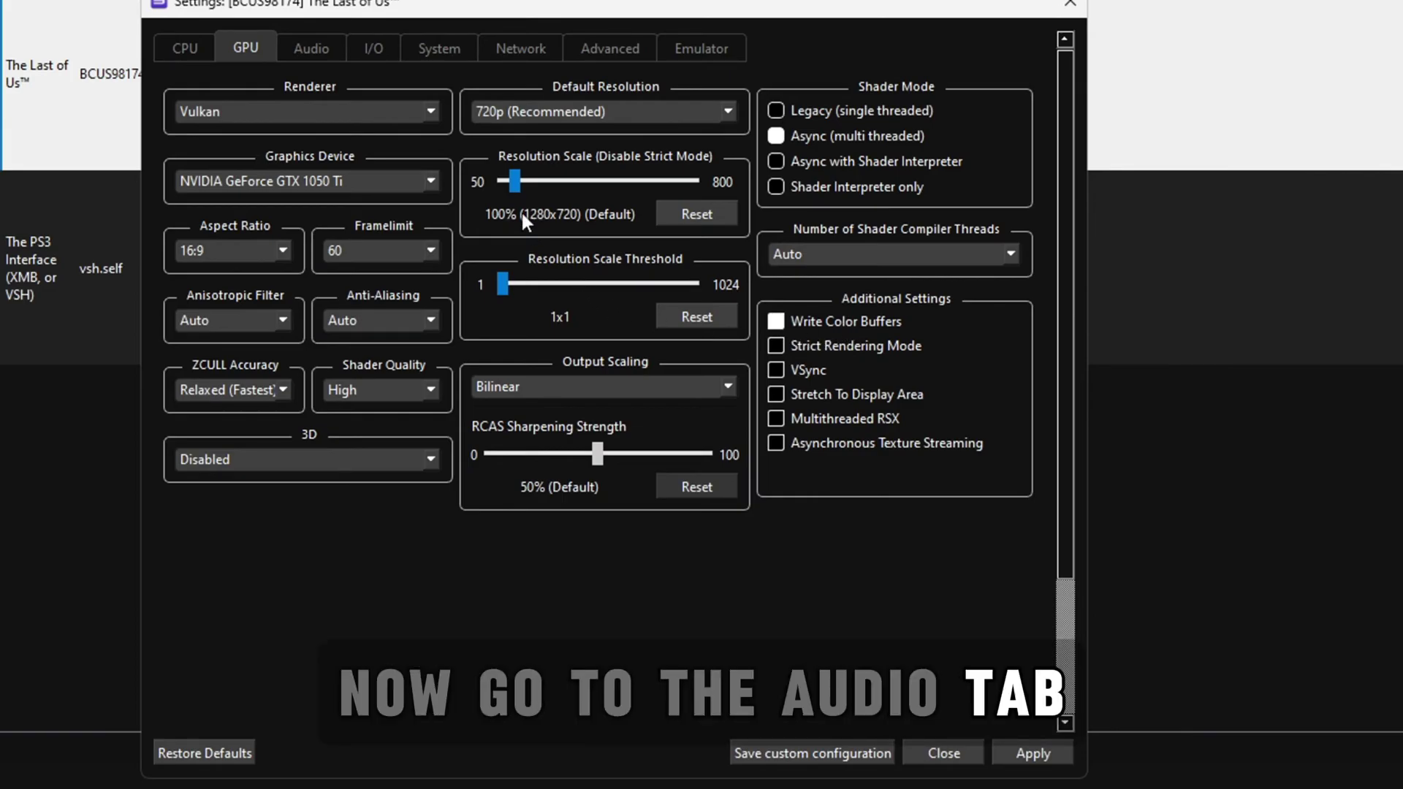
- Switch the audio output to XAudio2
{"action": "left_click", "coordinate": [317, 51]}
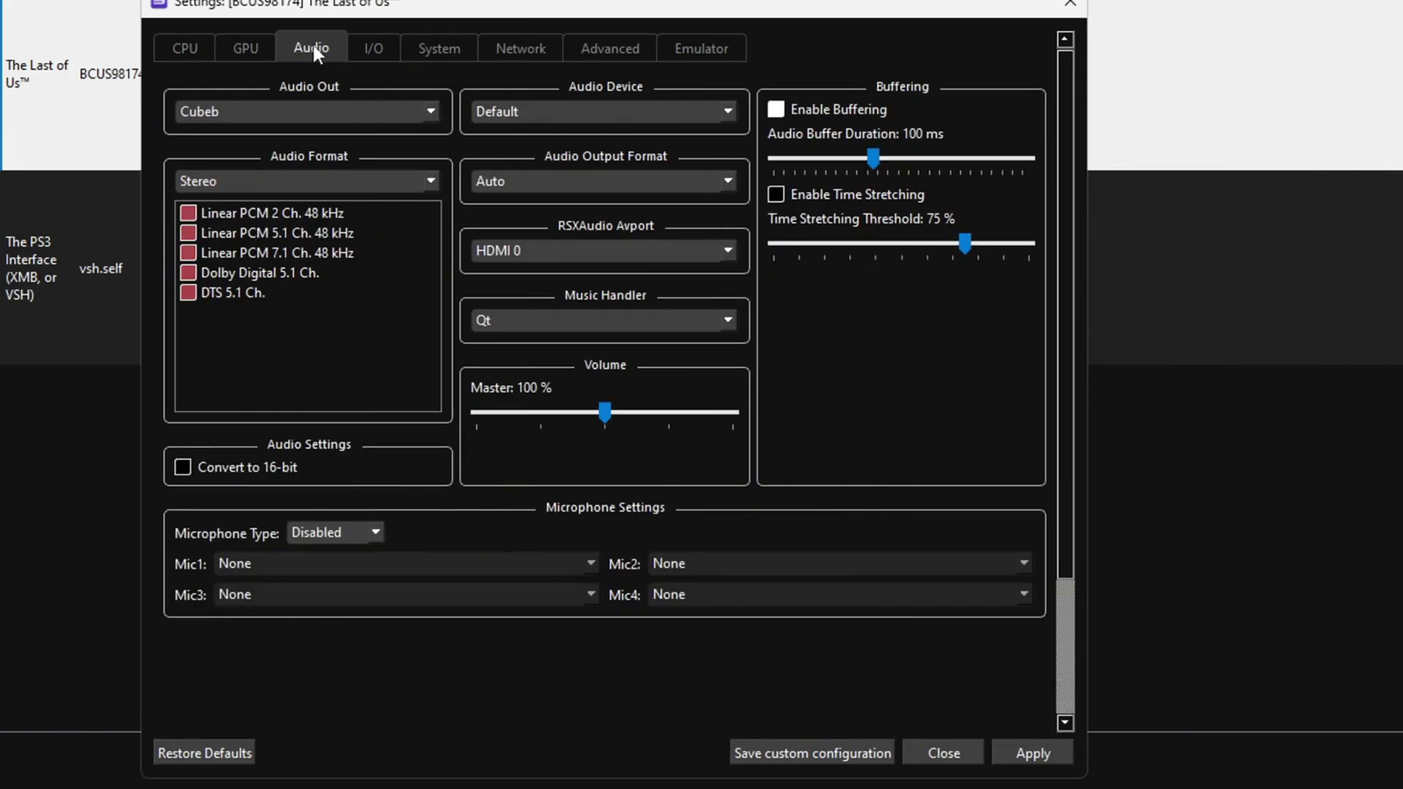
{"action": "left_click", "coordinate": [306, 111]}
{"action": "left_click", "coordinate": [261, 150]}
- Enable accurate RSX reservation access, Read Color Buffers and RSX memory tiling handling
{"action": "left_click", "coordinate": [584, 46]}
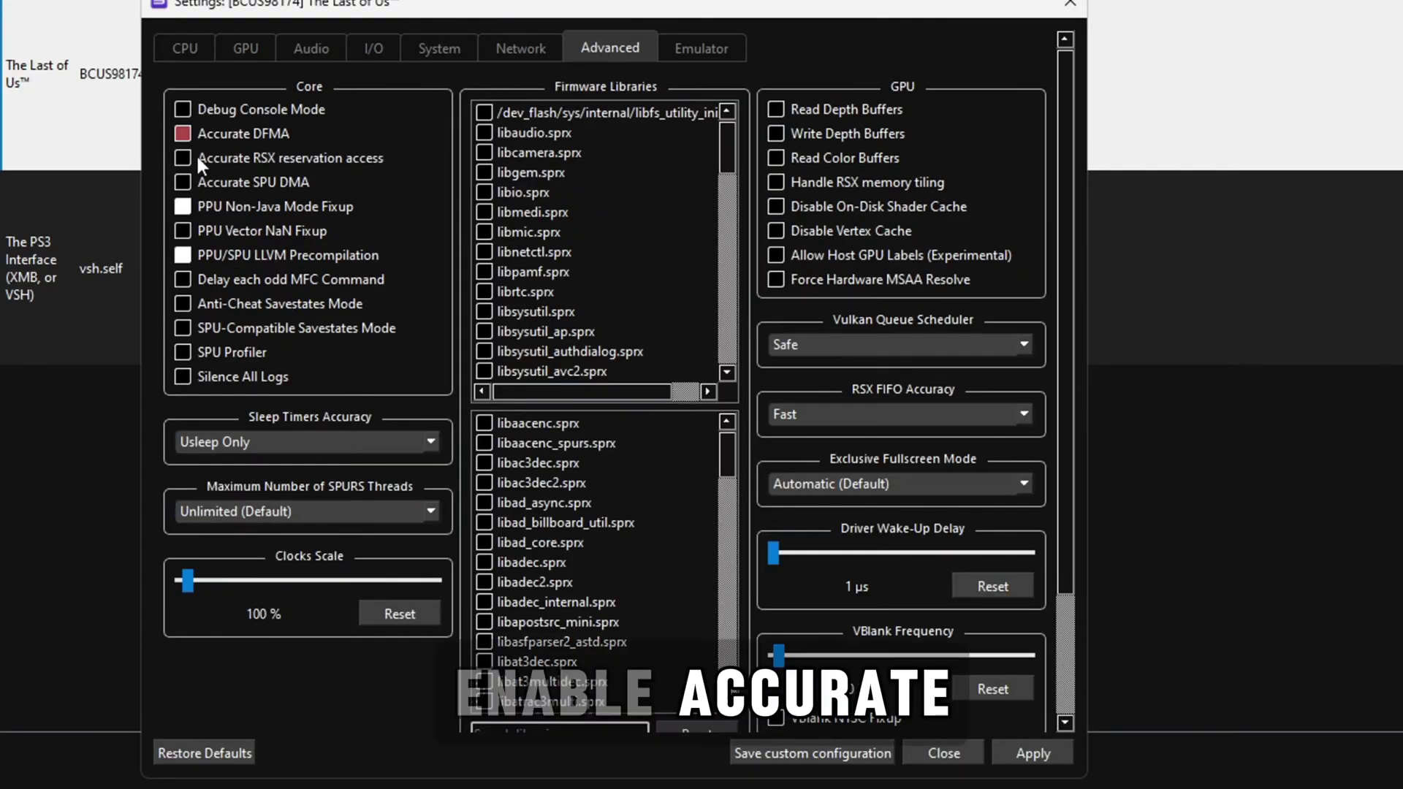
{"action": "left_click", "coordinate": [275, 164]}
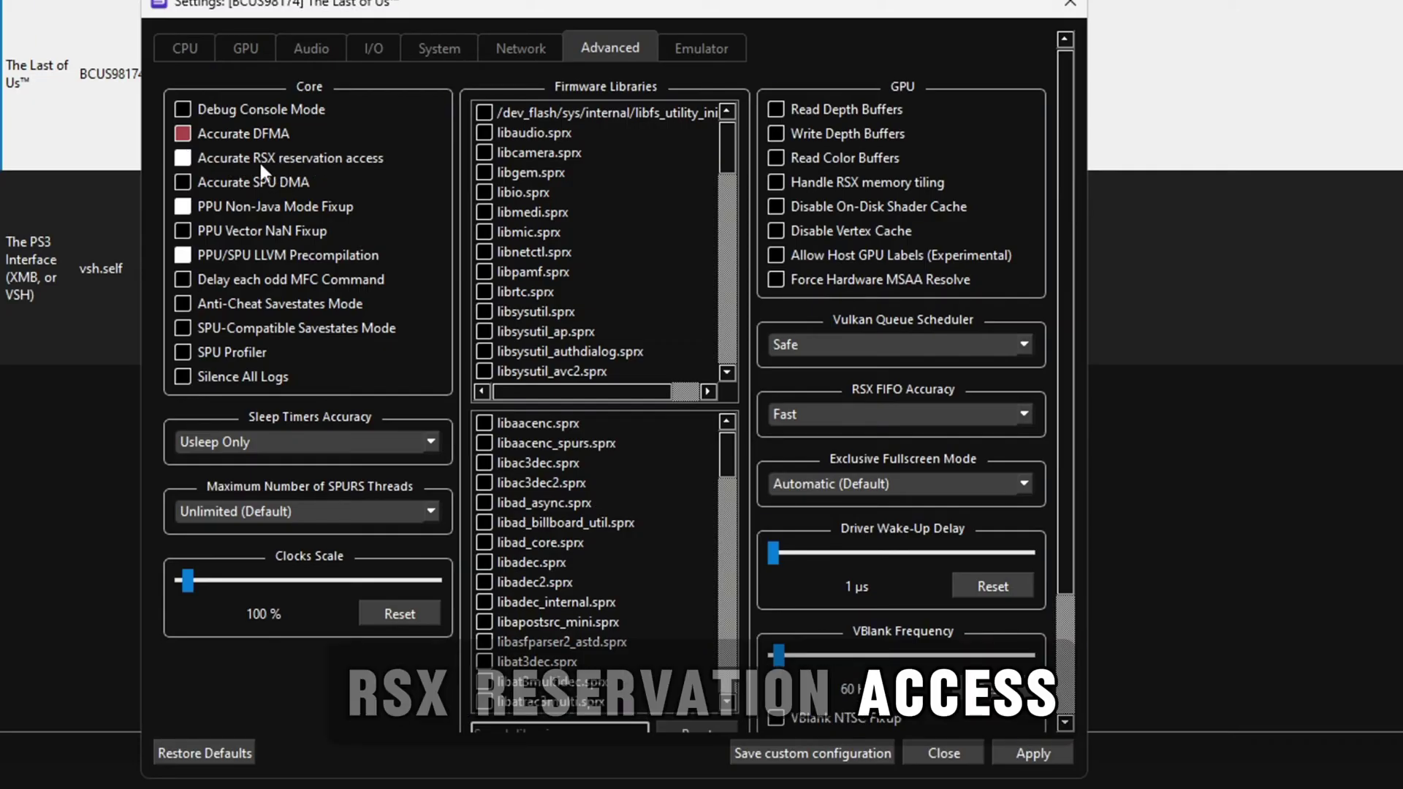
{"action": "left_click", "coordinate": [820, 158]}
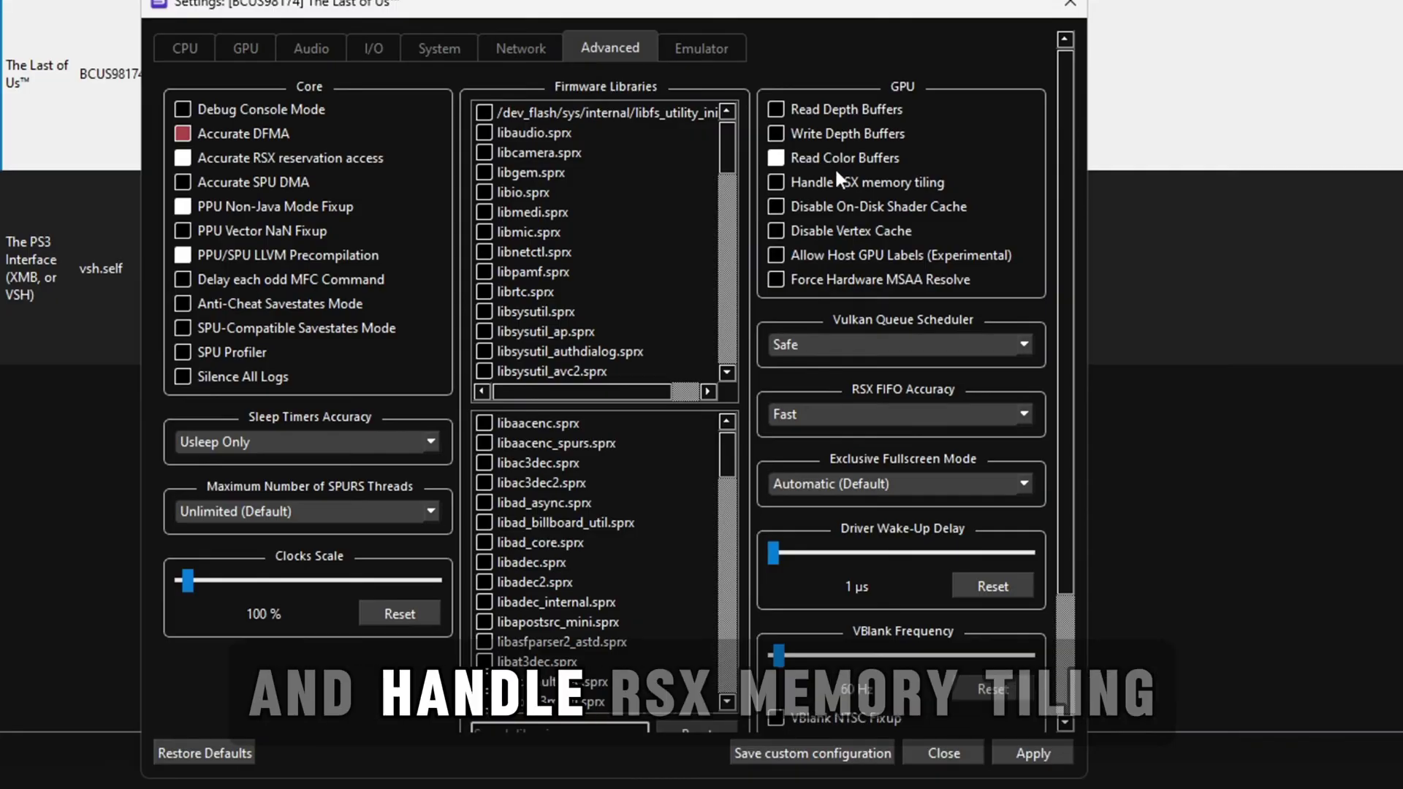
{"action": "left_click", "coordinate": [835, 180]}
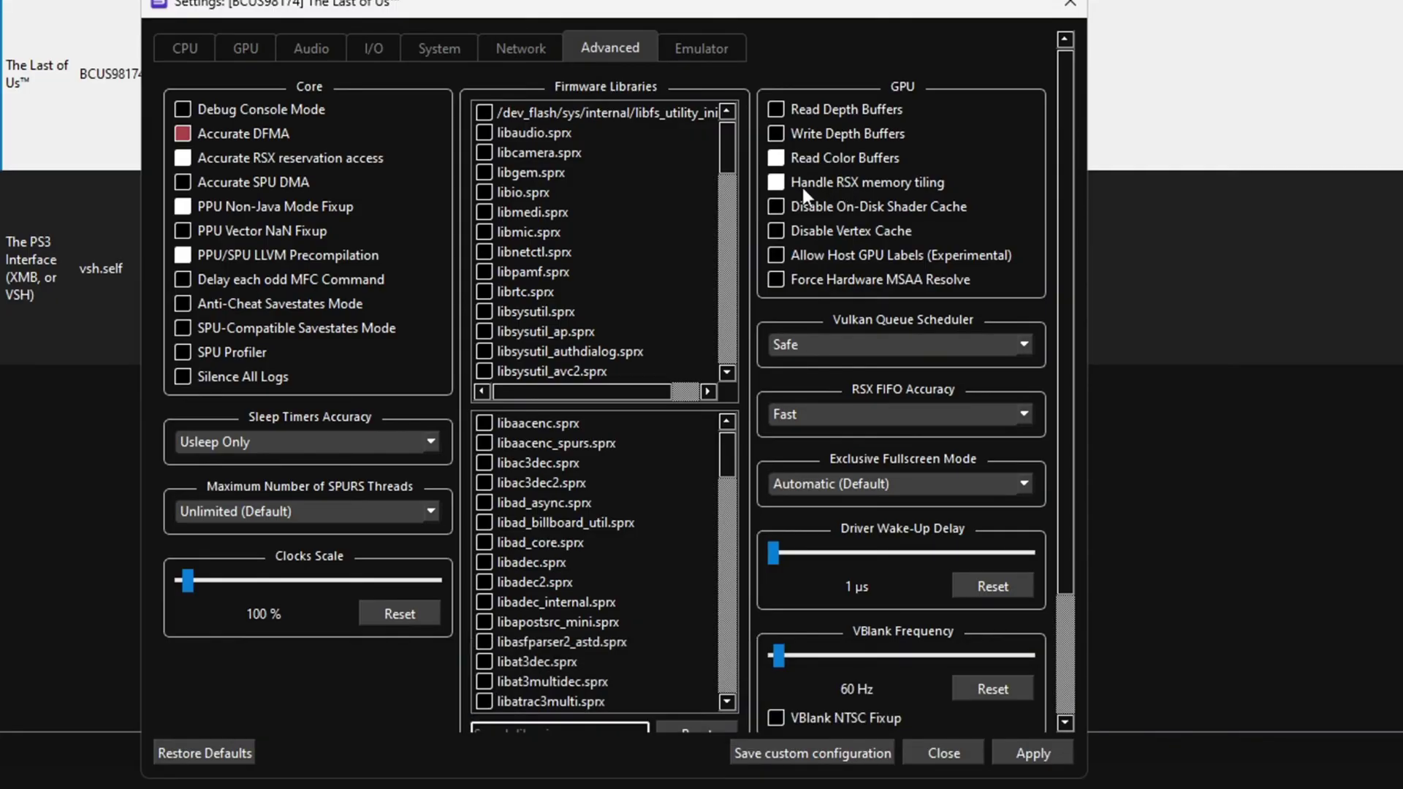
- Set RSX FIFO to Atomic, prefer borderless fullscreen, and set Driver Wake-Up Delay to 200 µs
{"action": "left_click", "coordinate": [858, 414]}
{"action": "left_click", "coordinate": [828, 456]}
{"action": "left_click", "coordinate": [833, 485]}
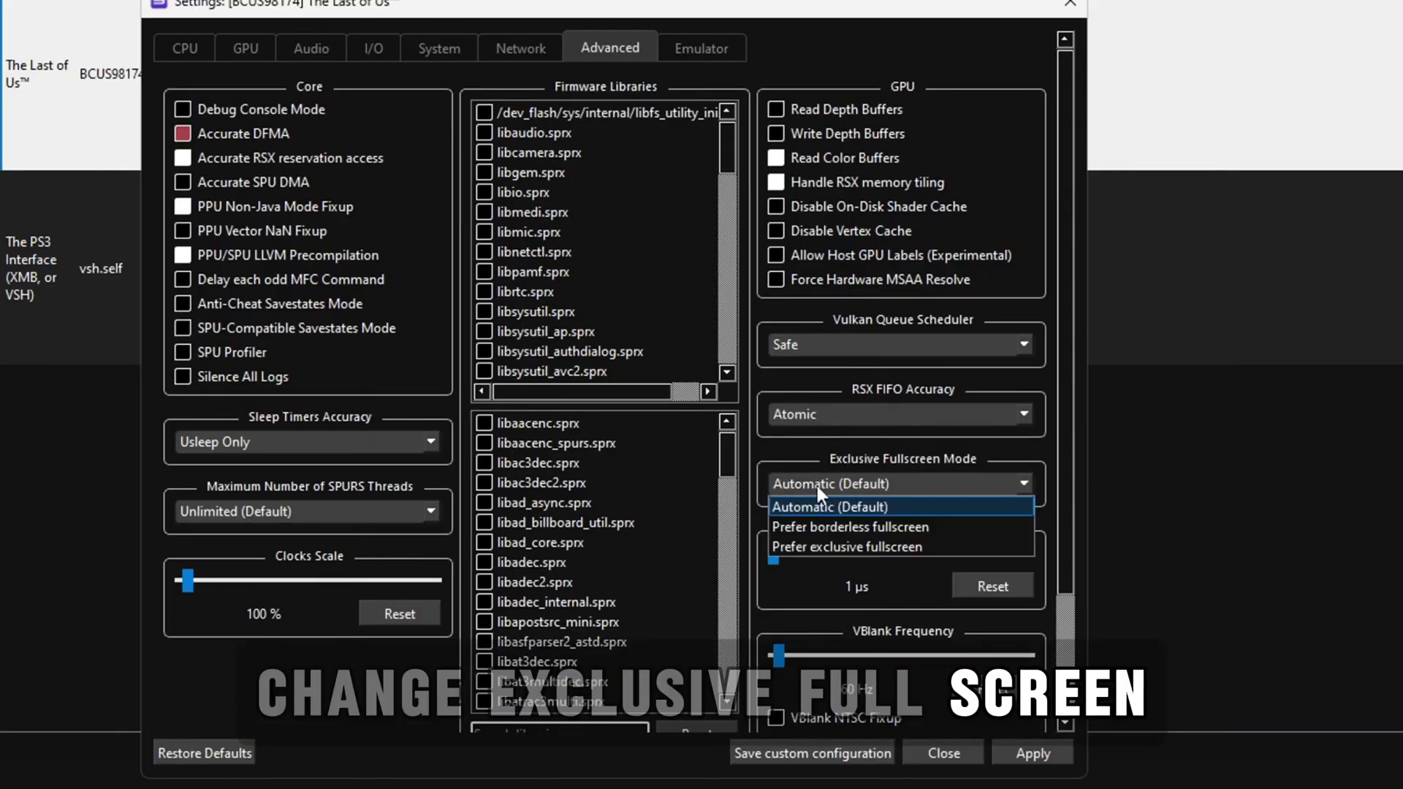
{"action": "left_click", "coordinate": [823, 525]}
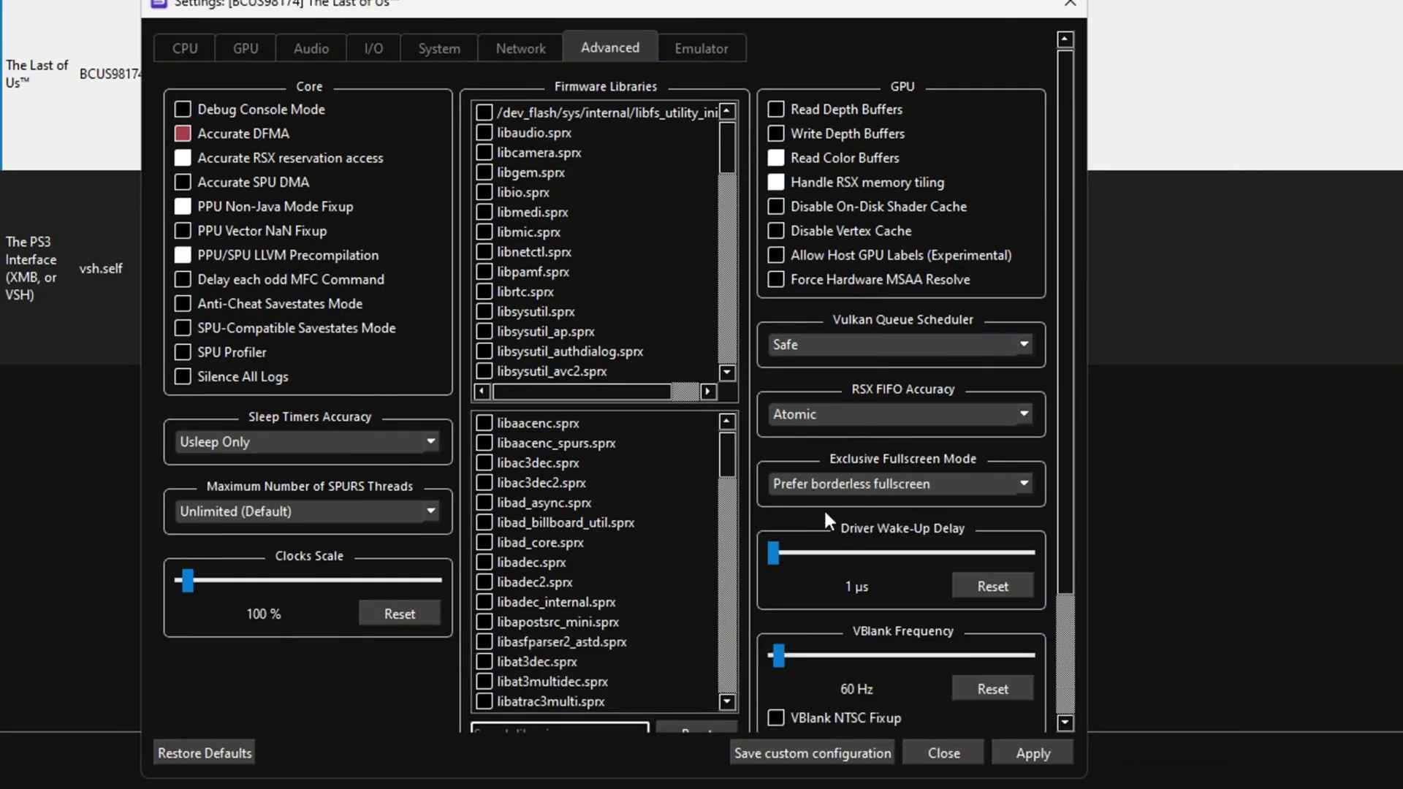
{"action": "left_click_drag", "start_coordinate": [774, 553], "coordinate": [836, 551]}
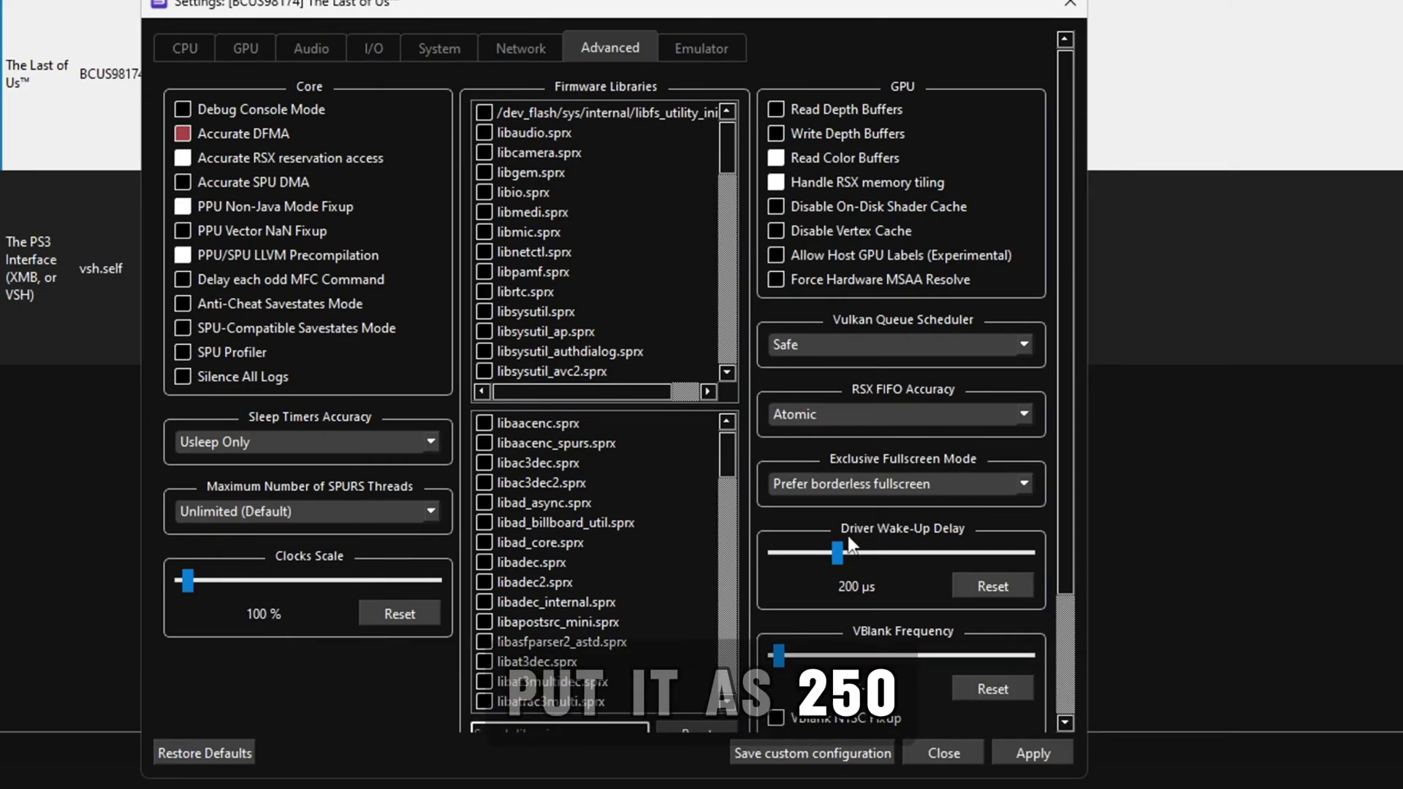
{"action": "left_click_drag", "start_coordinate": [840, 553], "coordinate": [869, 556]}
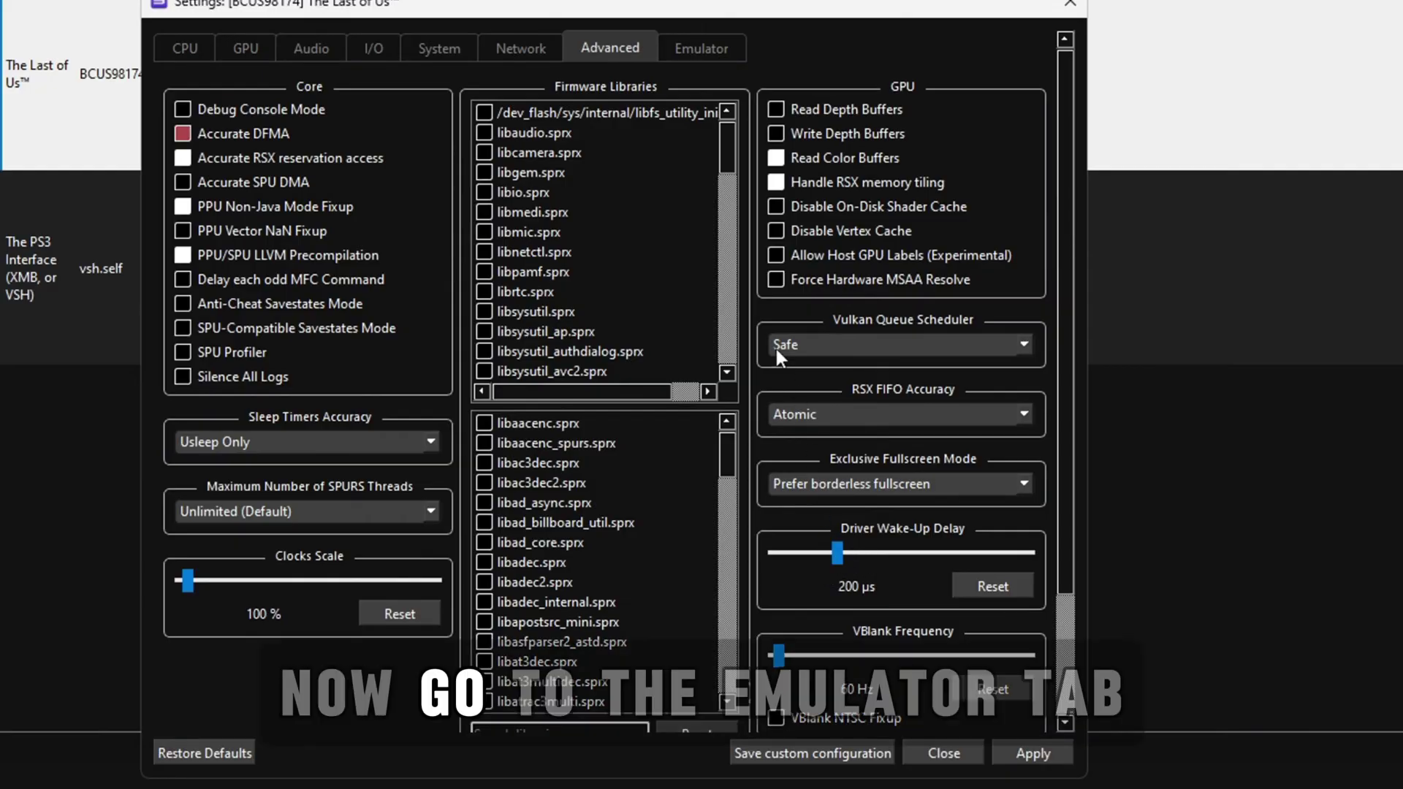
- Enable the performance overlay with framerate and frametime graphs, then apply and save the custom configuration
{"action": "left_click", "coordinate": [695, 47]}
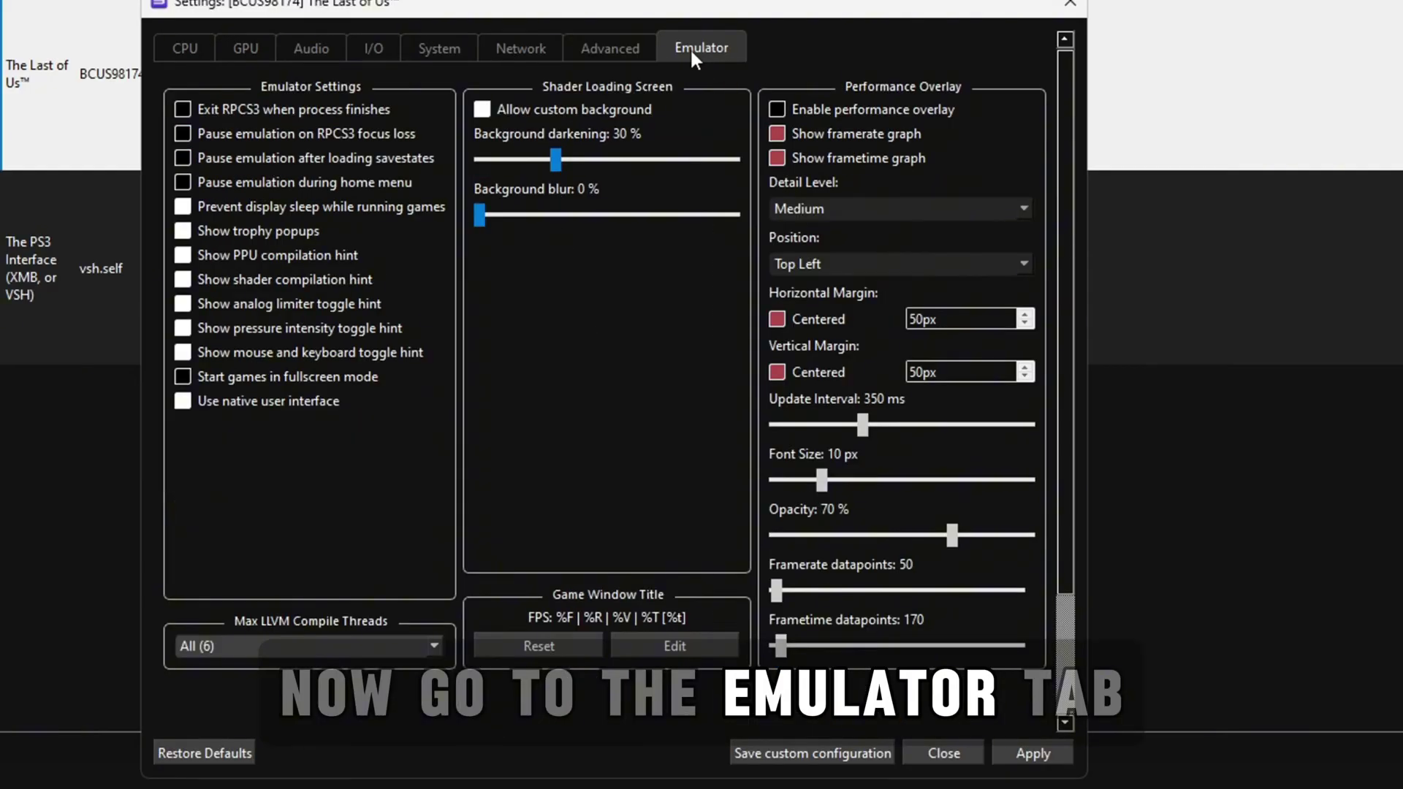
{"action": "left_click", "coordinate": [777, 108]}
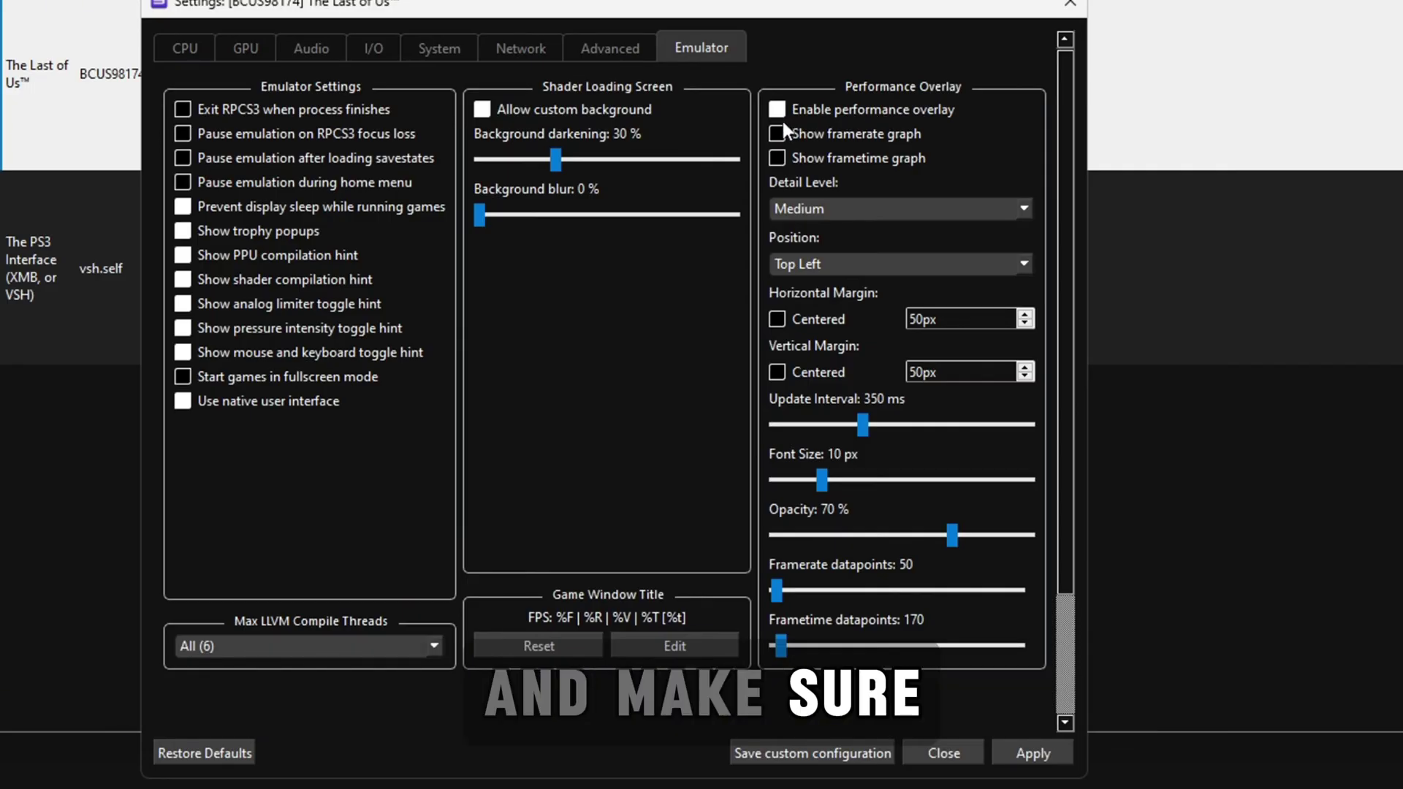
{"action": "left_click", "coordinate": [778, 133]}
{"action": "left_click", "coordinate": [778, 158]}
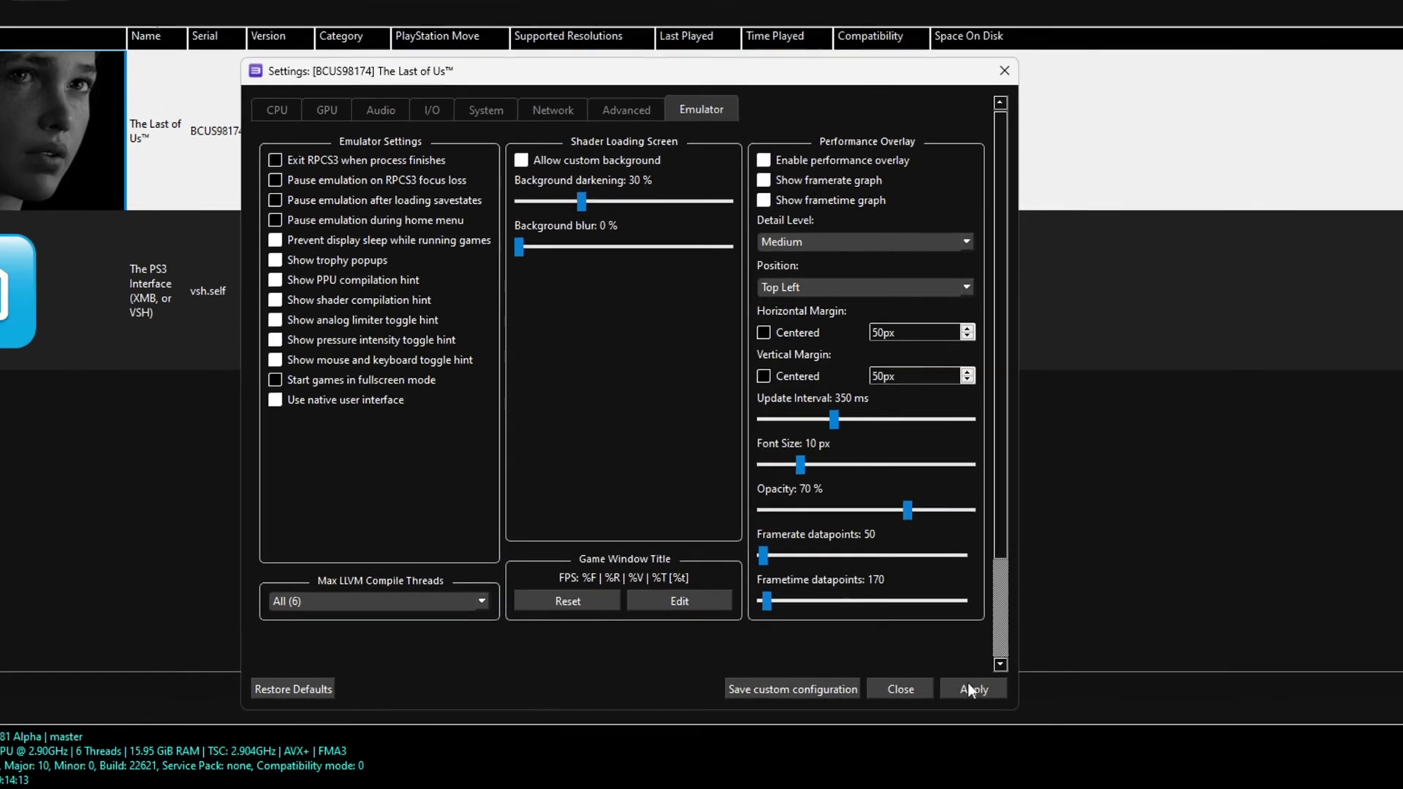
{"action": "left_click", "coordinate": [881, 637]}
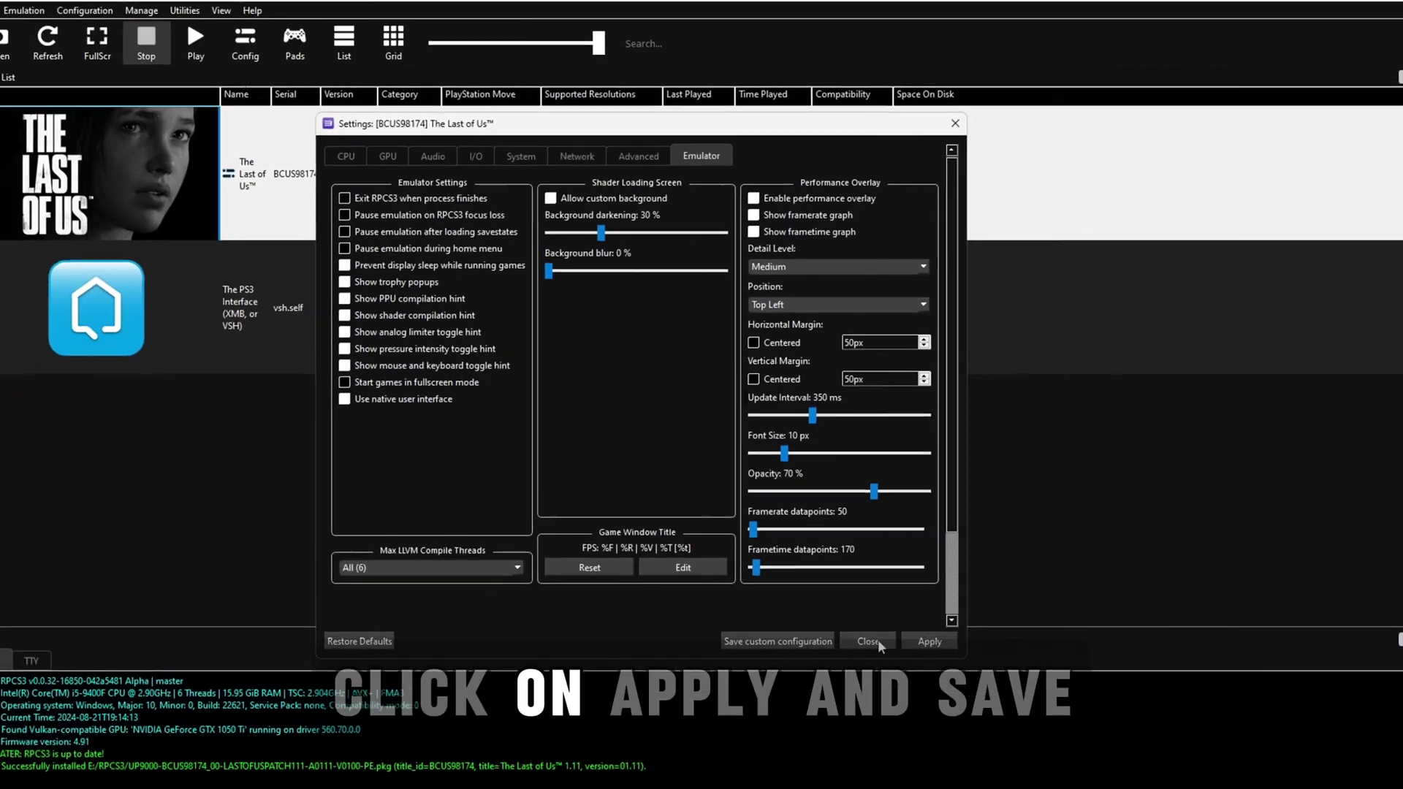
{"action": "left_click", "coordinate": [760, 633]}
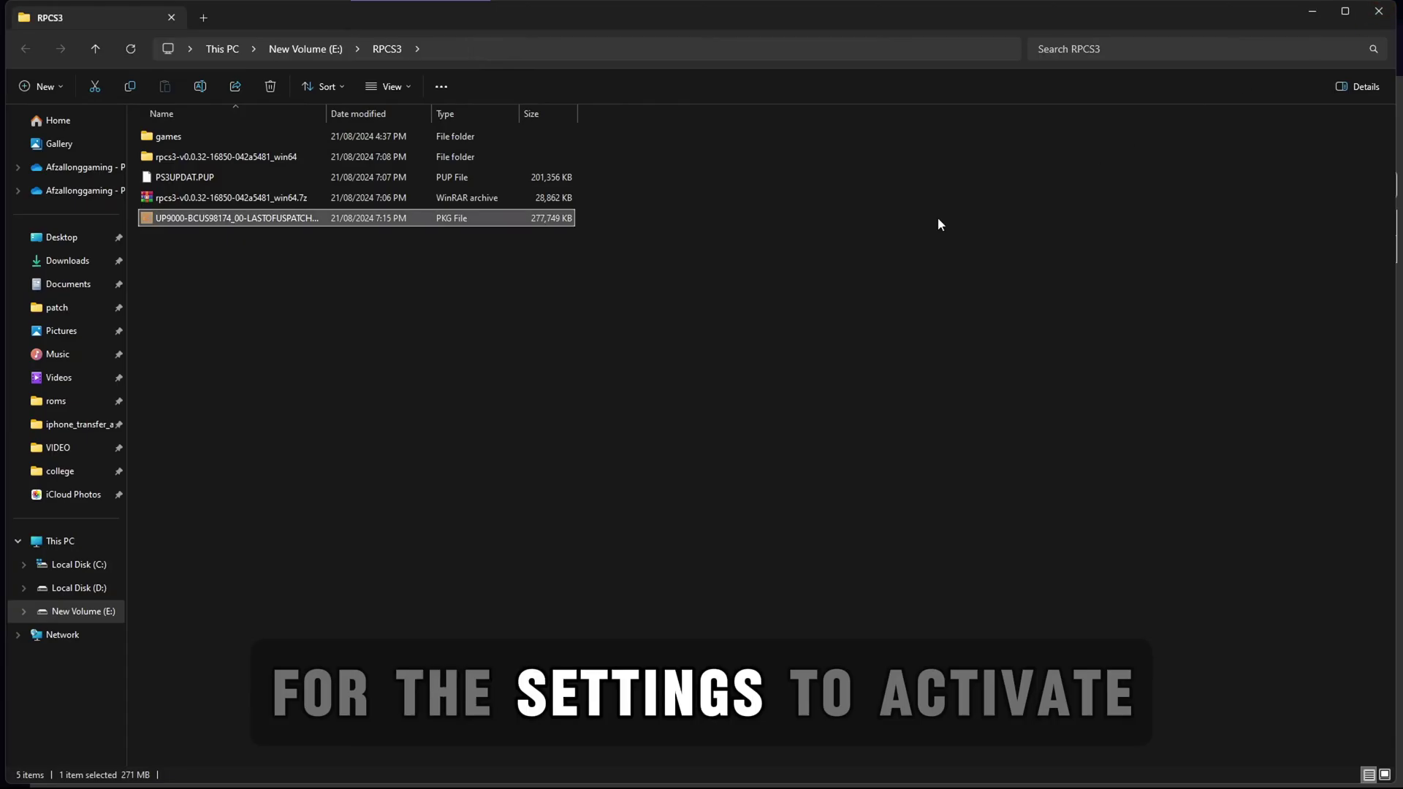
- Relaunch RPCS3 from the Start menu and select The Last of Us in the game list
{"action": "key", "text": "super"}
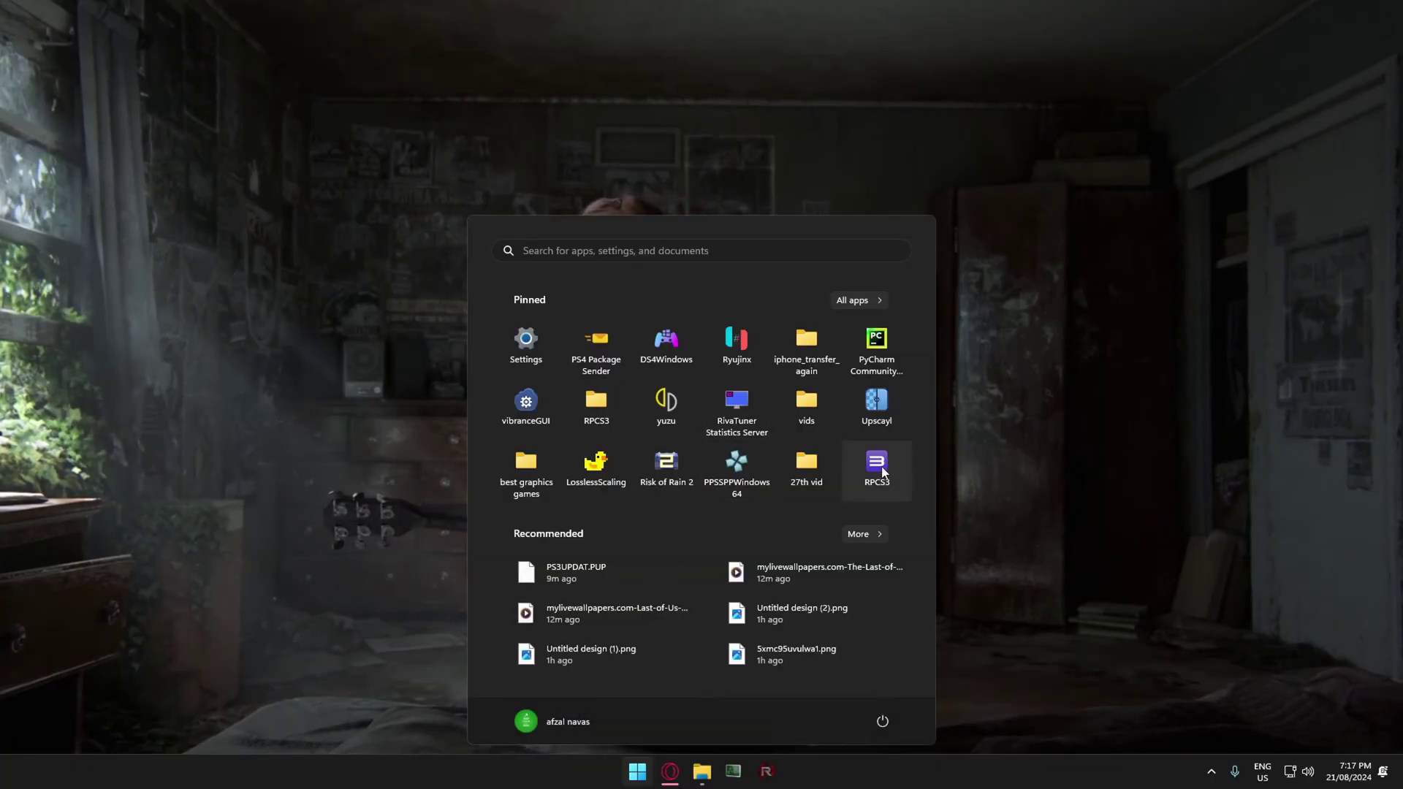
{"action": "left_click", "coordinate": [882, 471]}
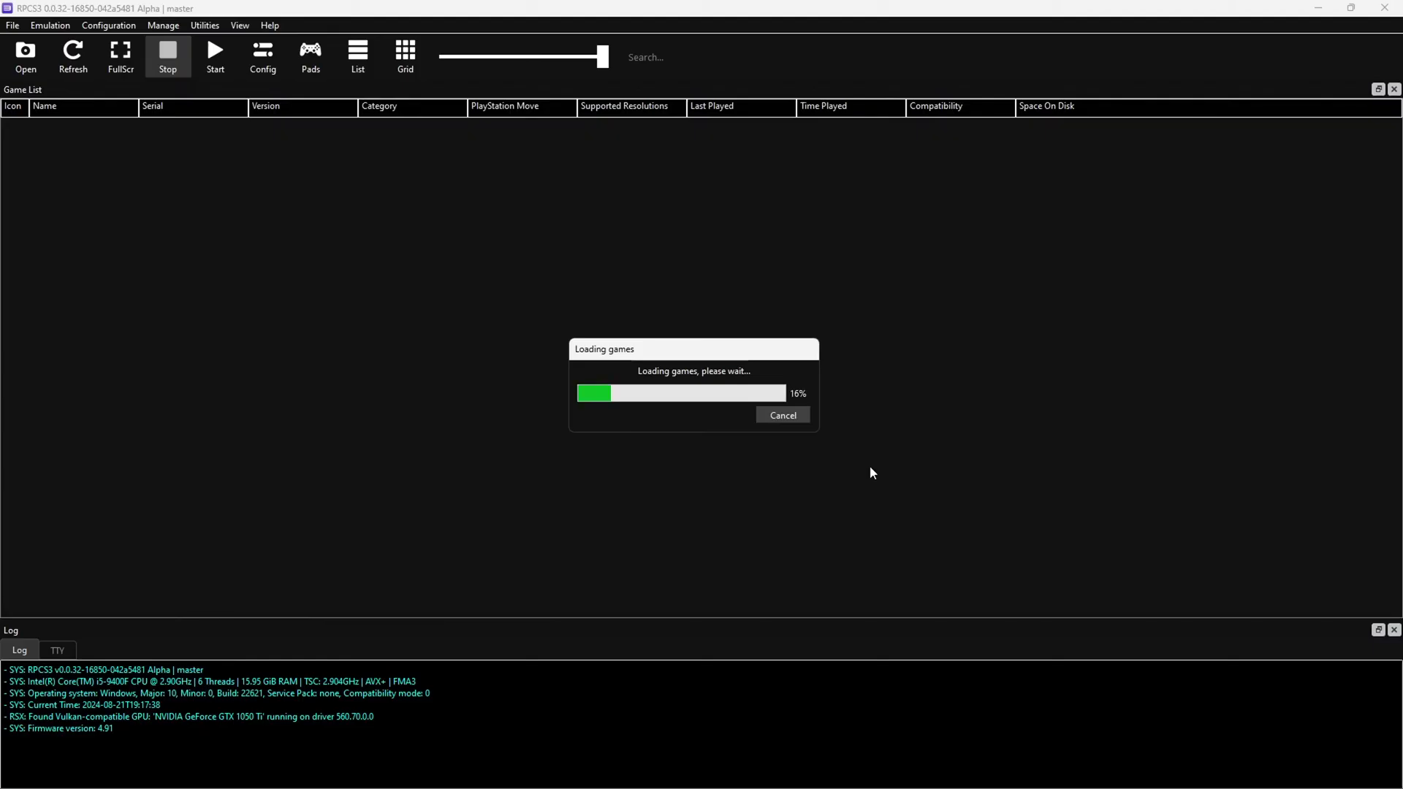
{"action": "left_click", "coordinate": [350, 199]}
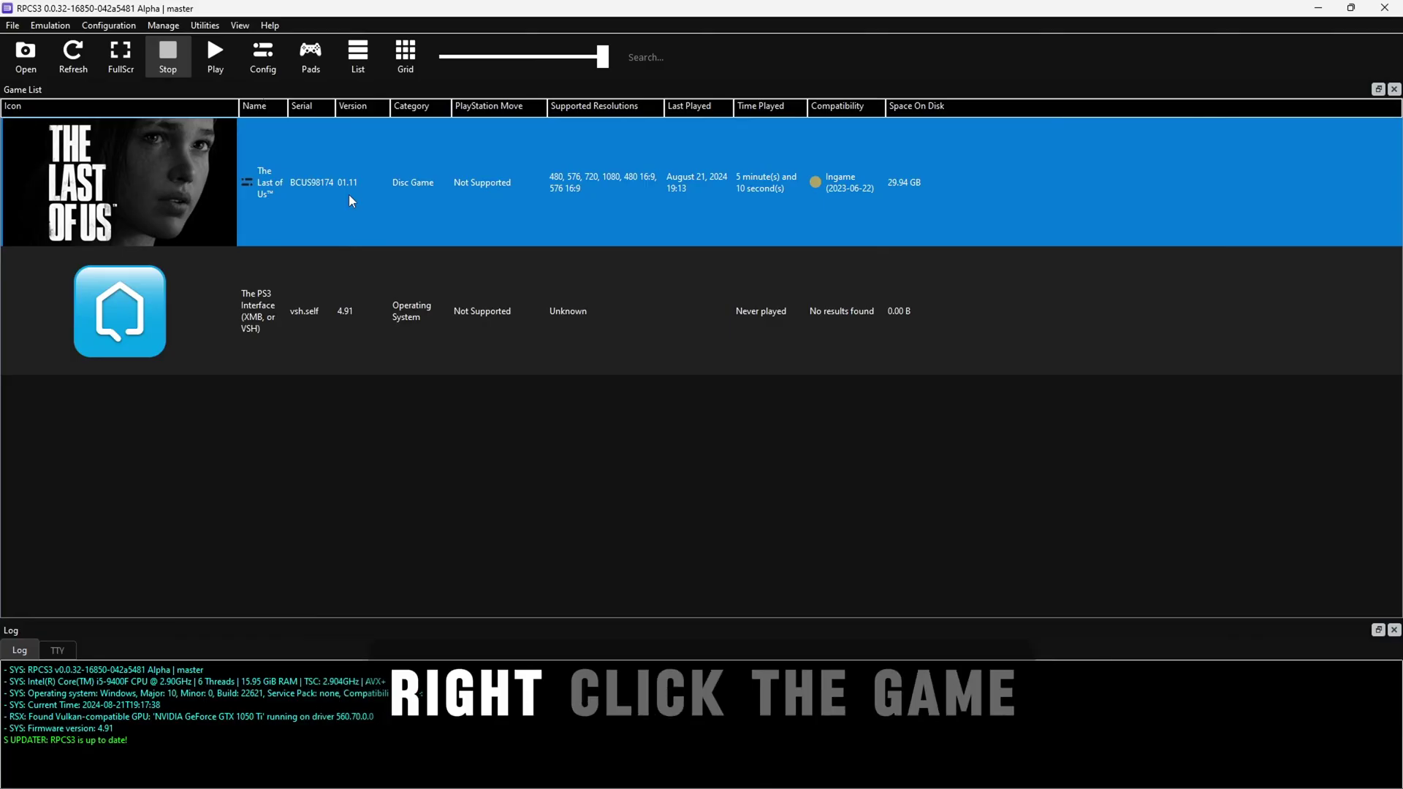
- Open Manage Game Patches for The Last of Us and accept downloading the latest patches
{"action": "right_click", "coordinate": [349, 194]}
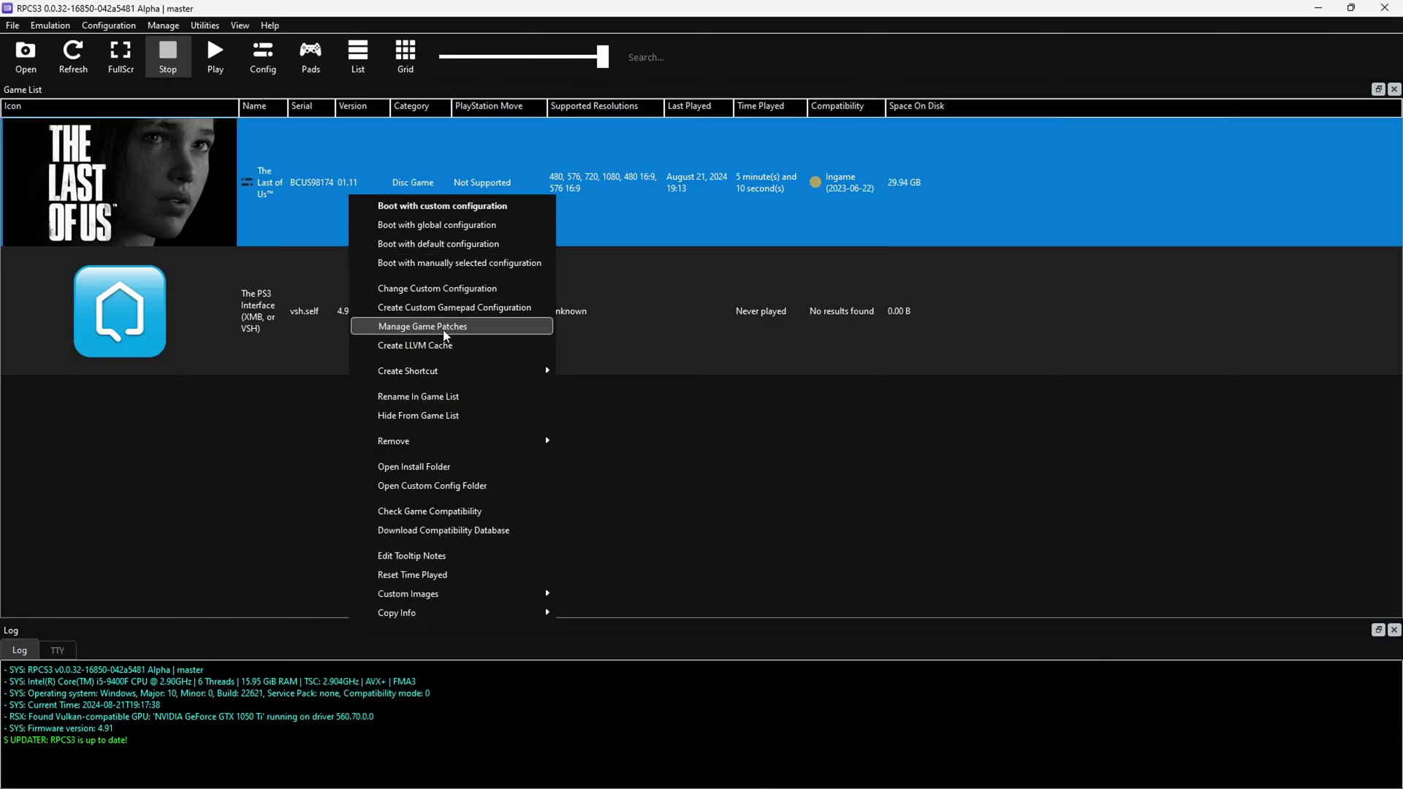
{"action": "left_click", "coordinate": [424, 332]}
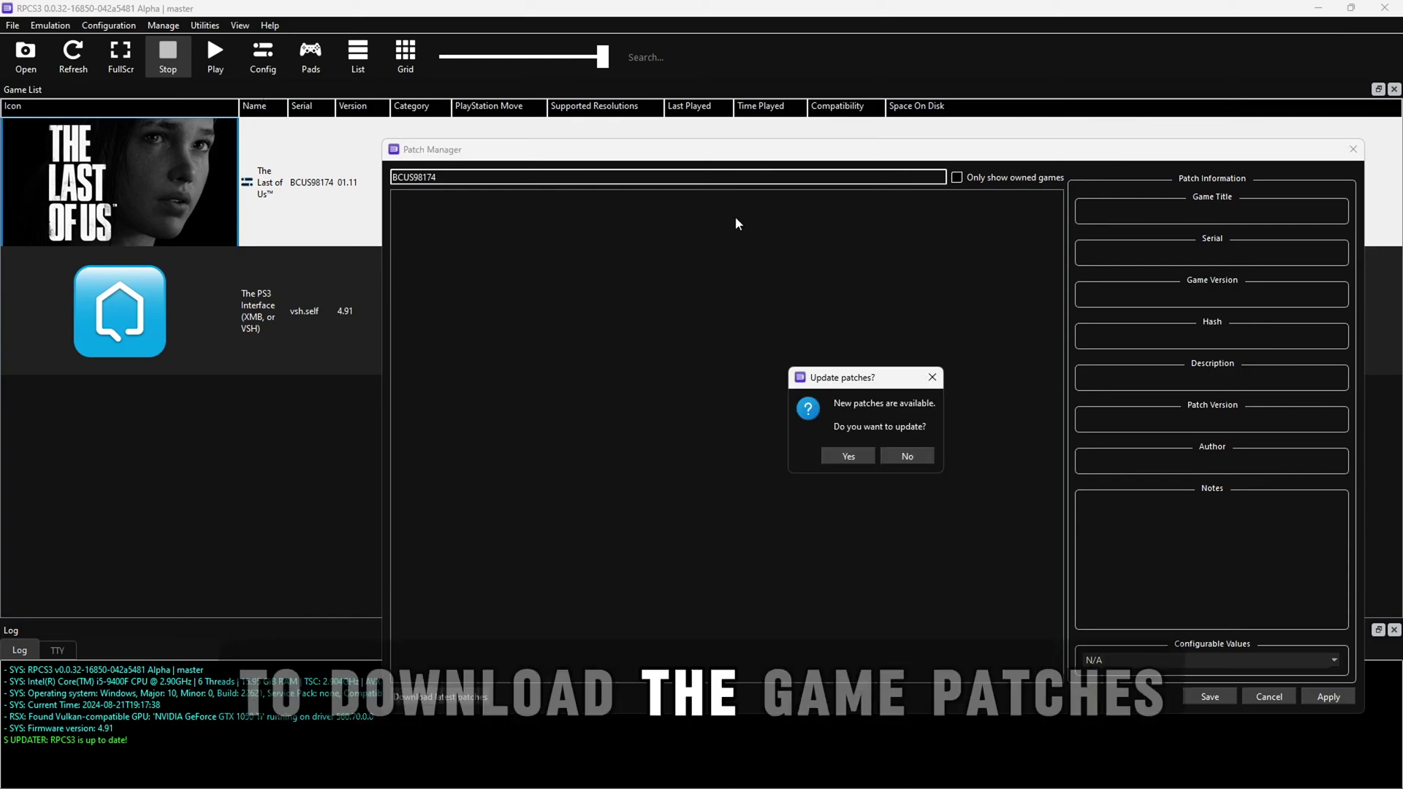
{"action": "left_click", "coordinate": [843, 455]}
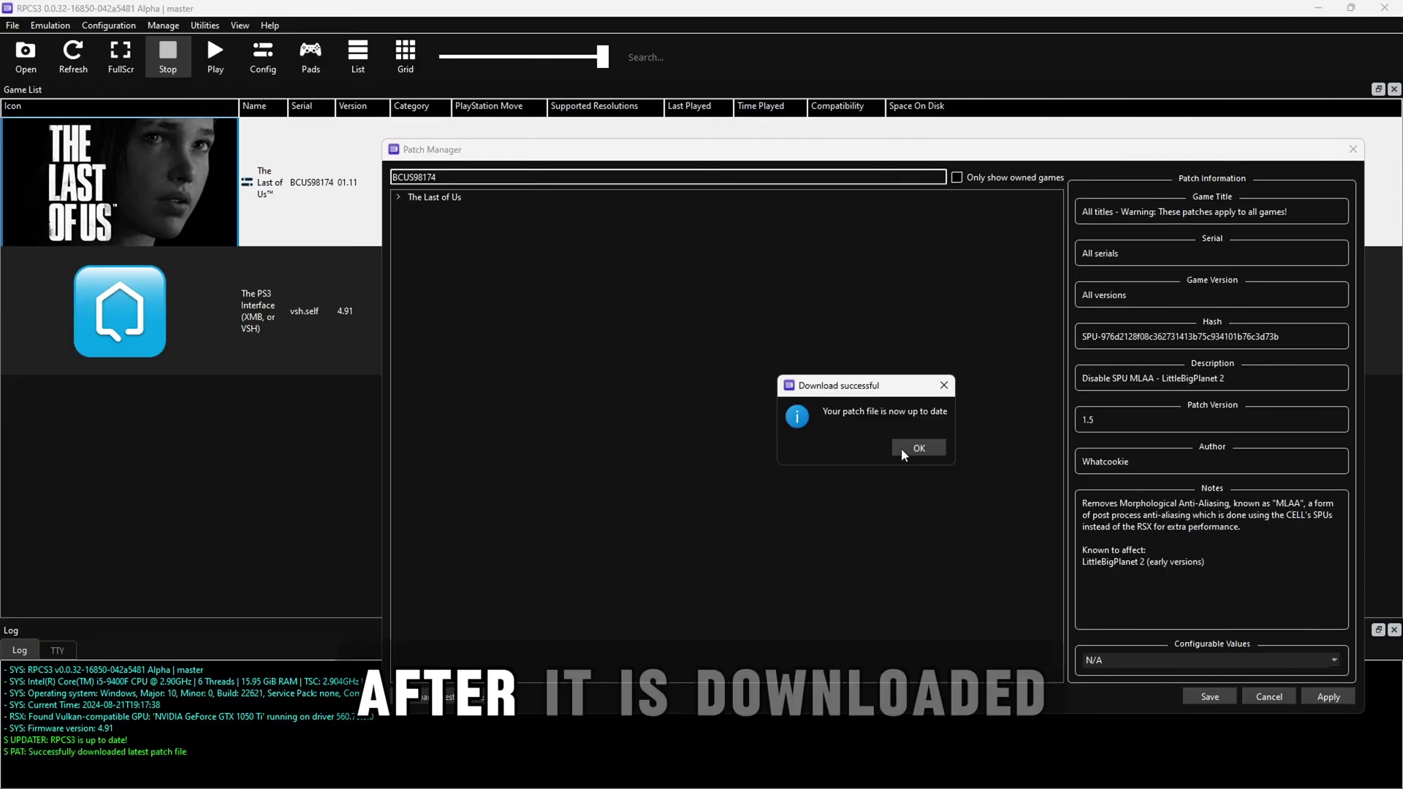
{"action": "left_click", "coordinate": [901, 449]}
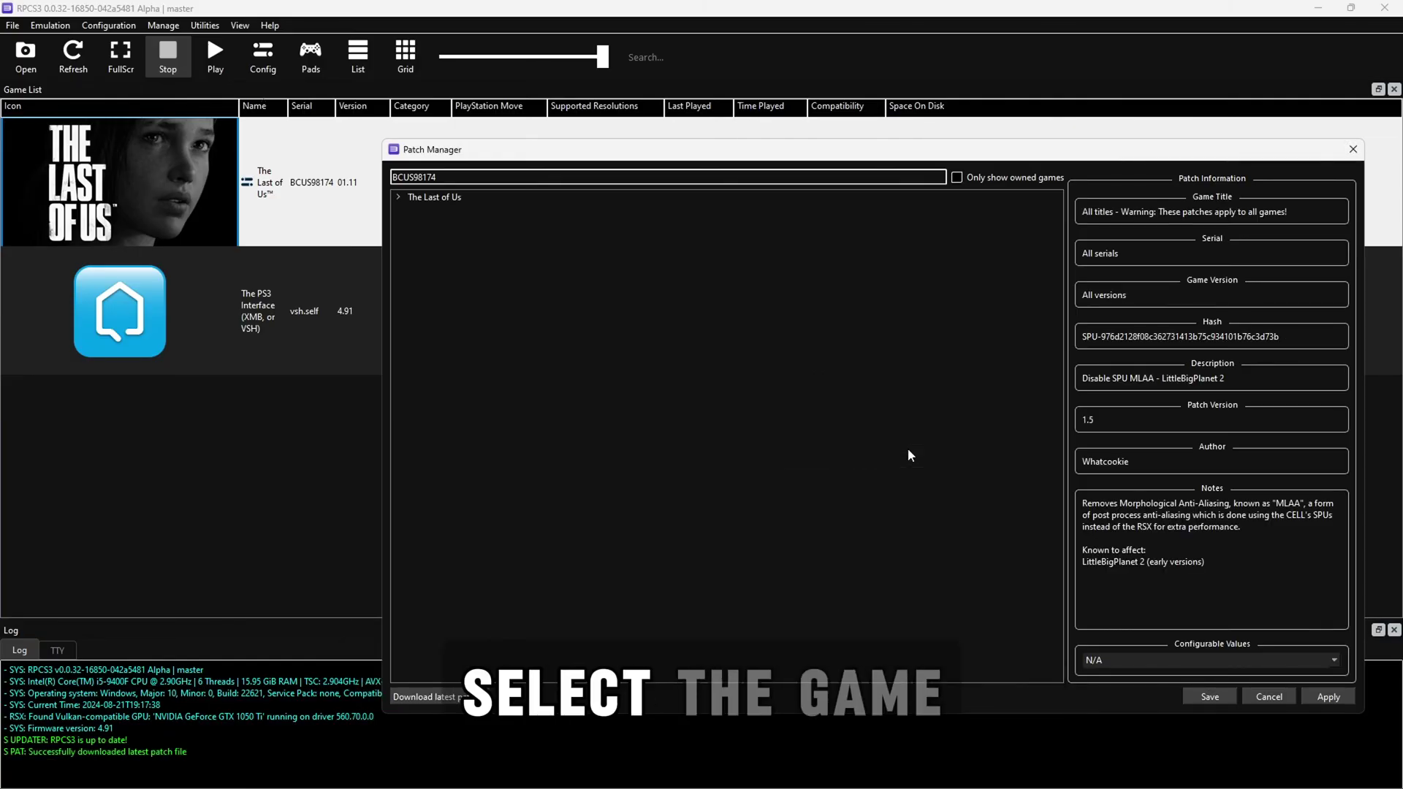
- Under v.01.11, enable both bug fixes, Depth border fix, and disable Bloom, Camera Shake, MLAA, Mesh trimming, Motion Blur
{"action": "left_click", "coordinate": [398, 197]}
{"action": "left_click", "coordinate": [480, 225]}
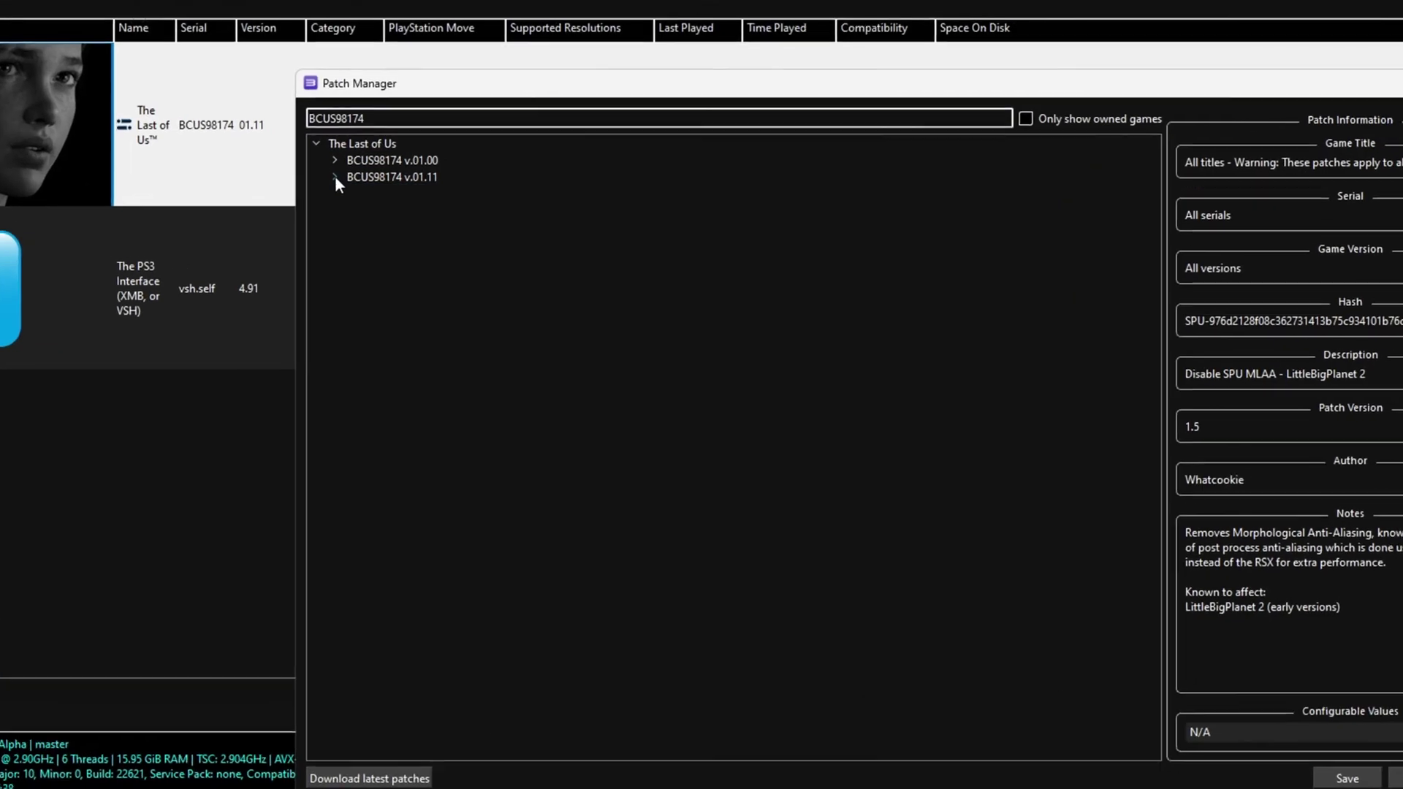
{"action": "left_click", "coordinate": [413, 223]}
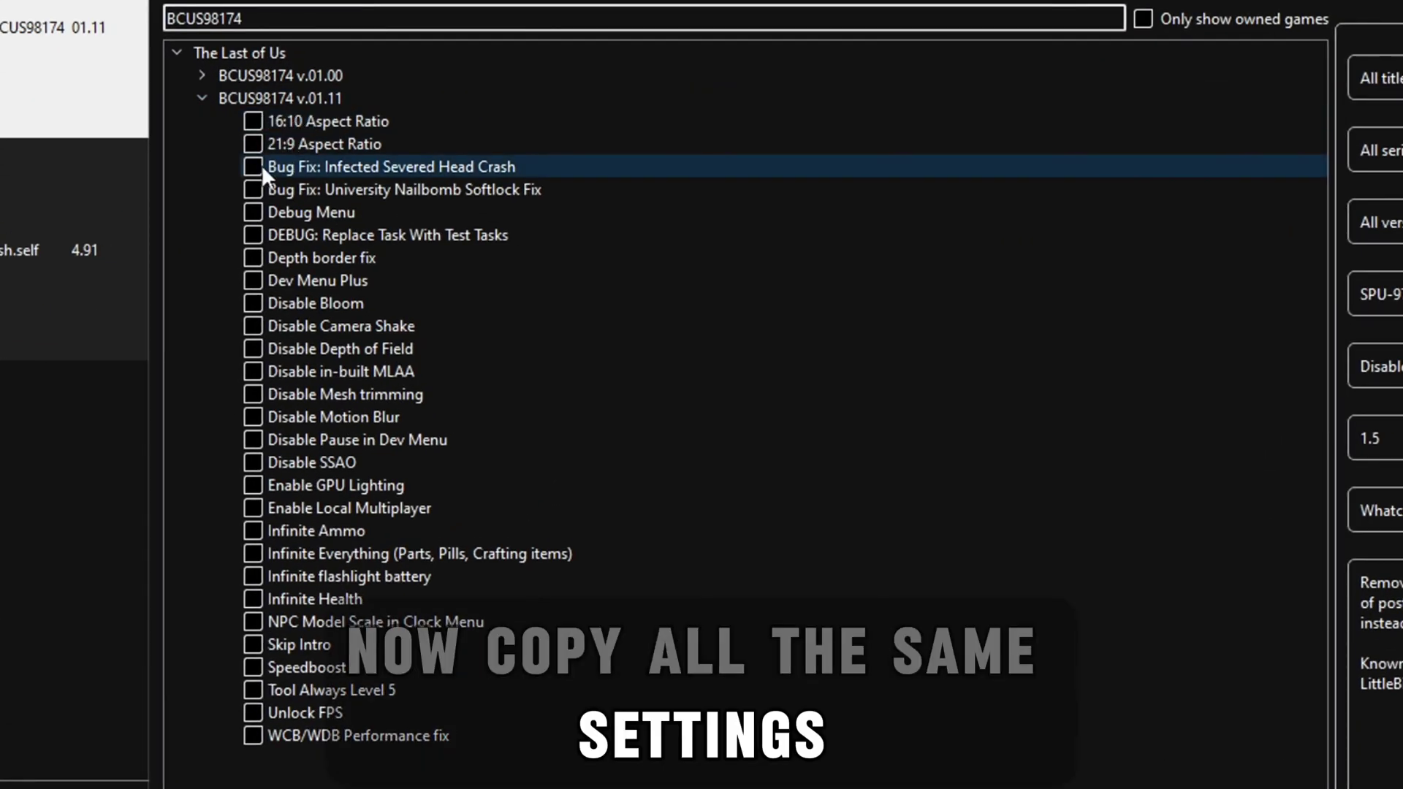
{"action": "left_click", "coordinate": [253, 167]}
{"action": "left_click", "coordinate": [252, 189]}
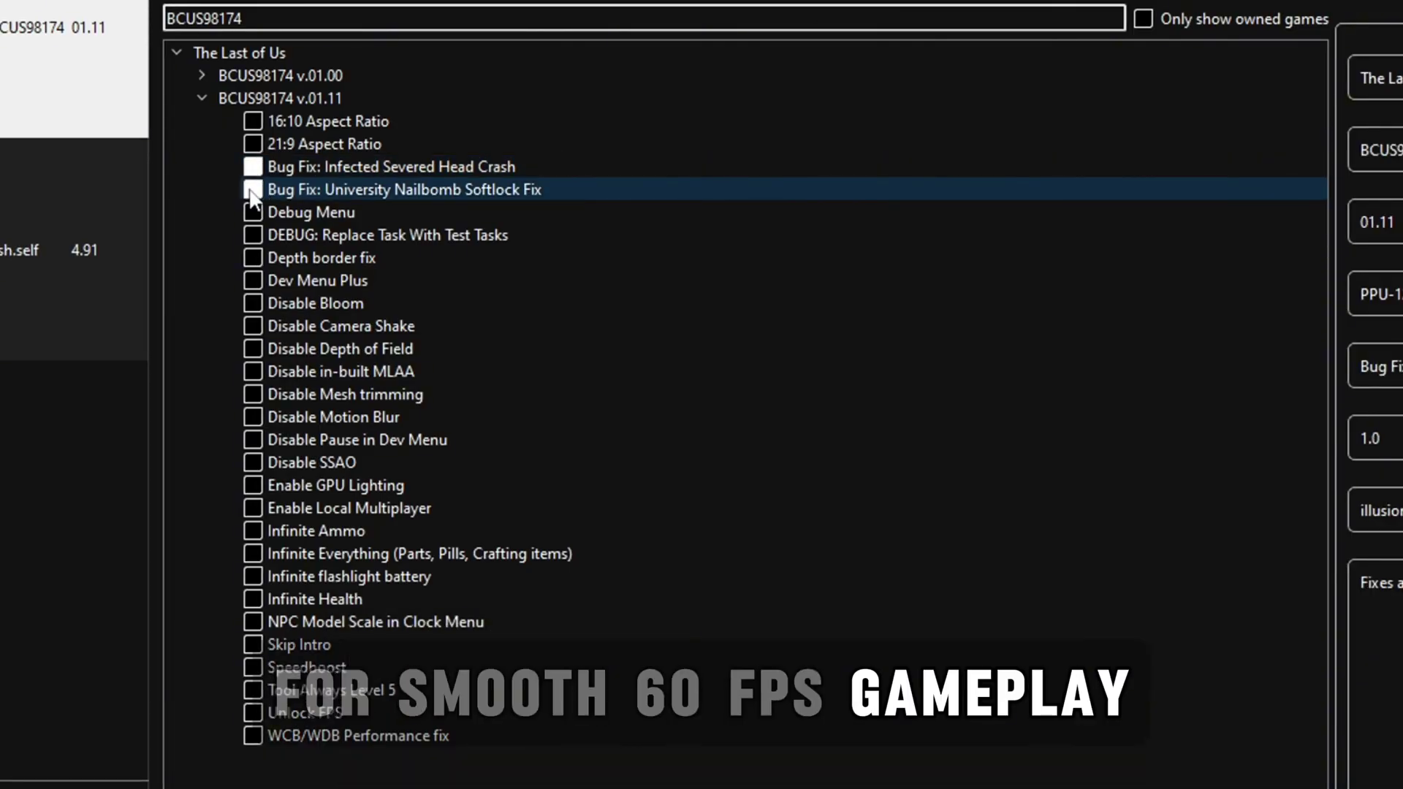
{"action": "left_click", "coordinate": [256, 258]}
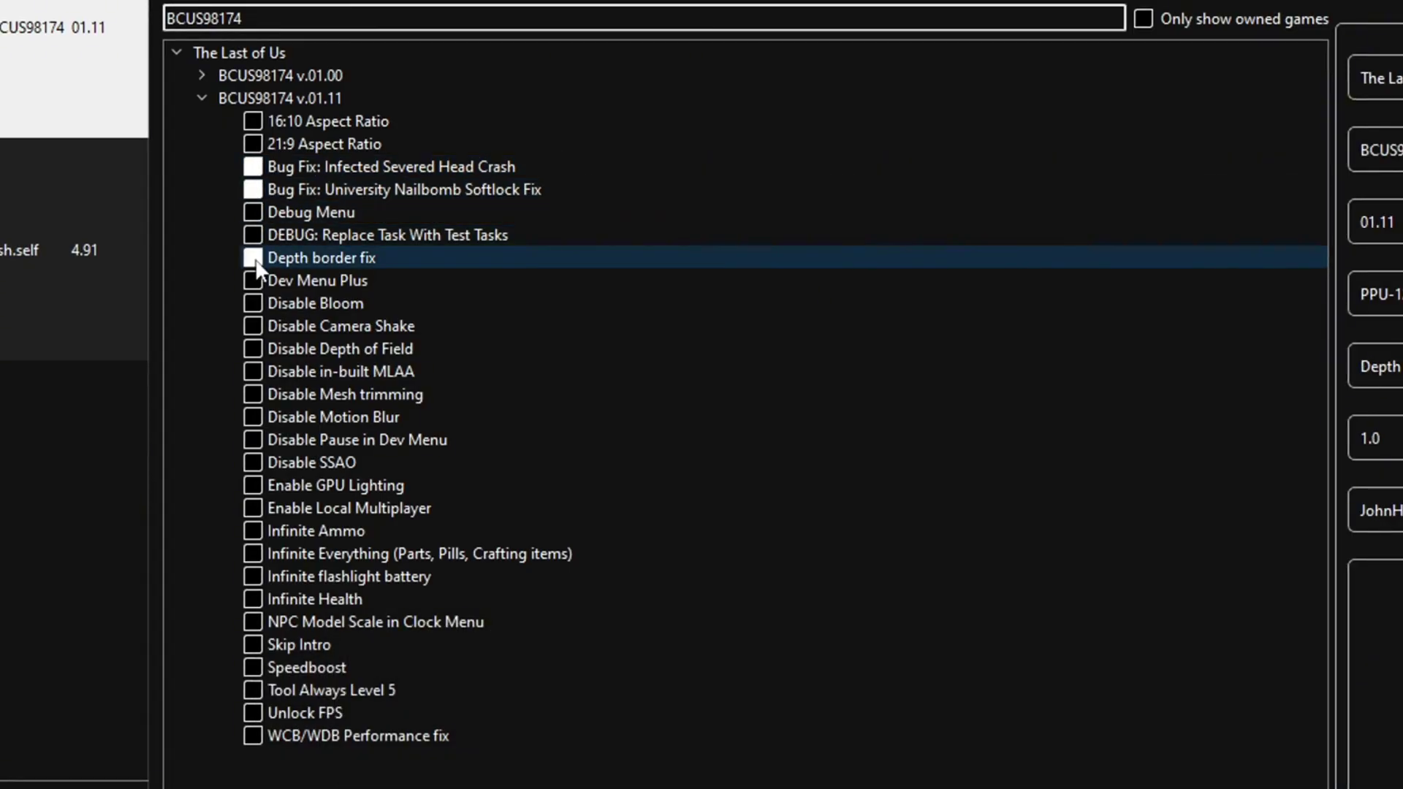
{"action": "left_click", "coordinate": [253, 304]}
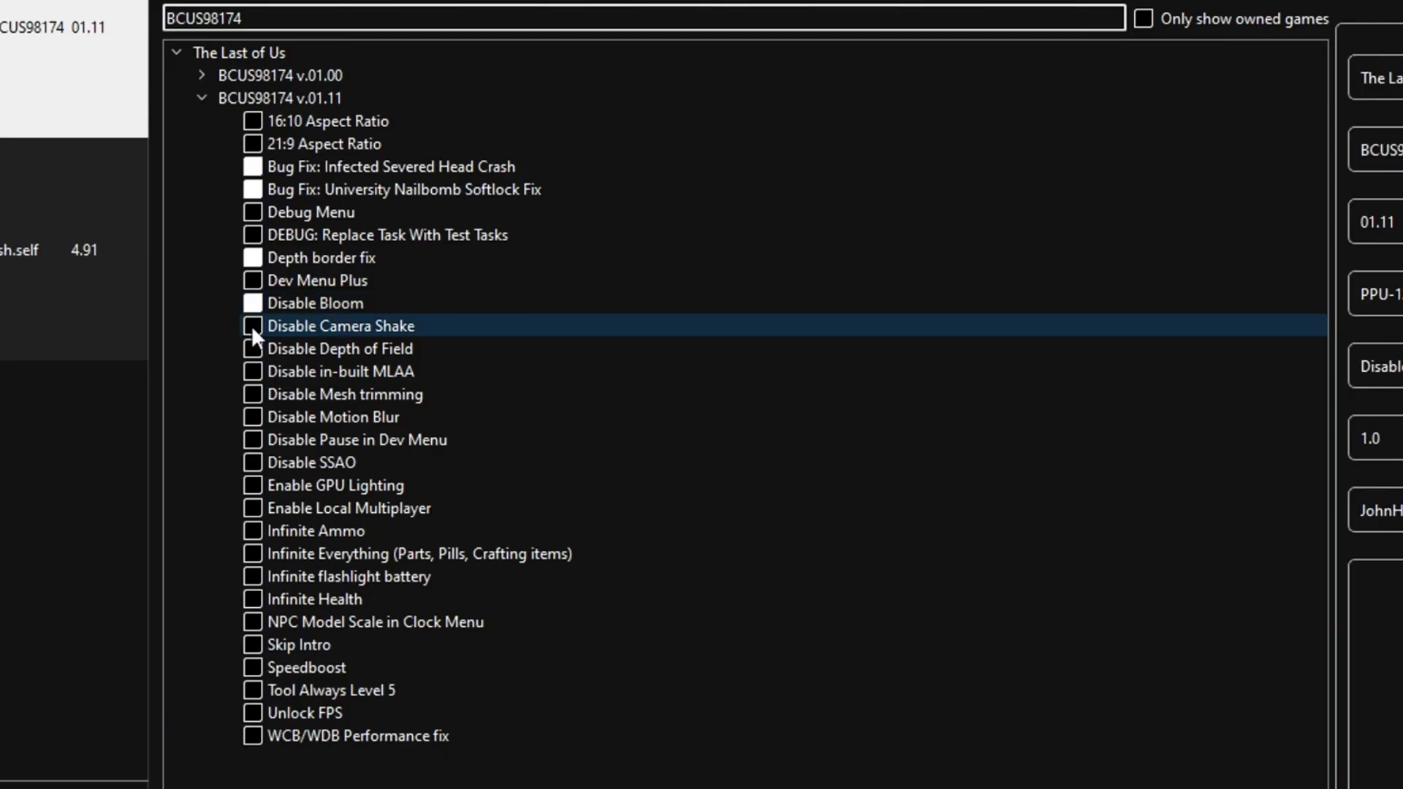
{"action": "left_click", "coordinate": [251, 326]}
{"action": "left_click", "coordinate": [252, 370]}
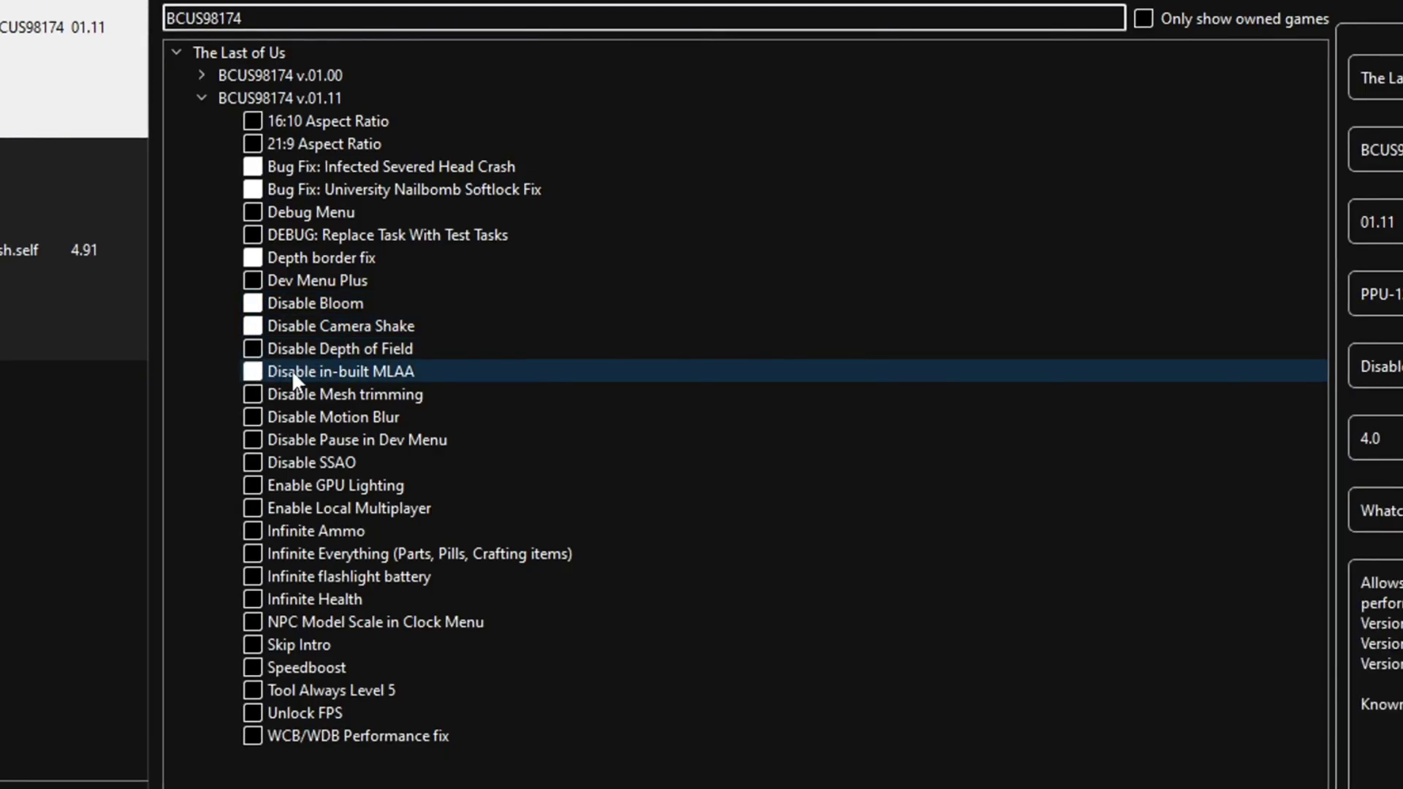
{"action": "left_click", "coordinate": [253, 394]}
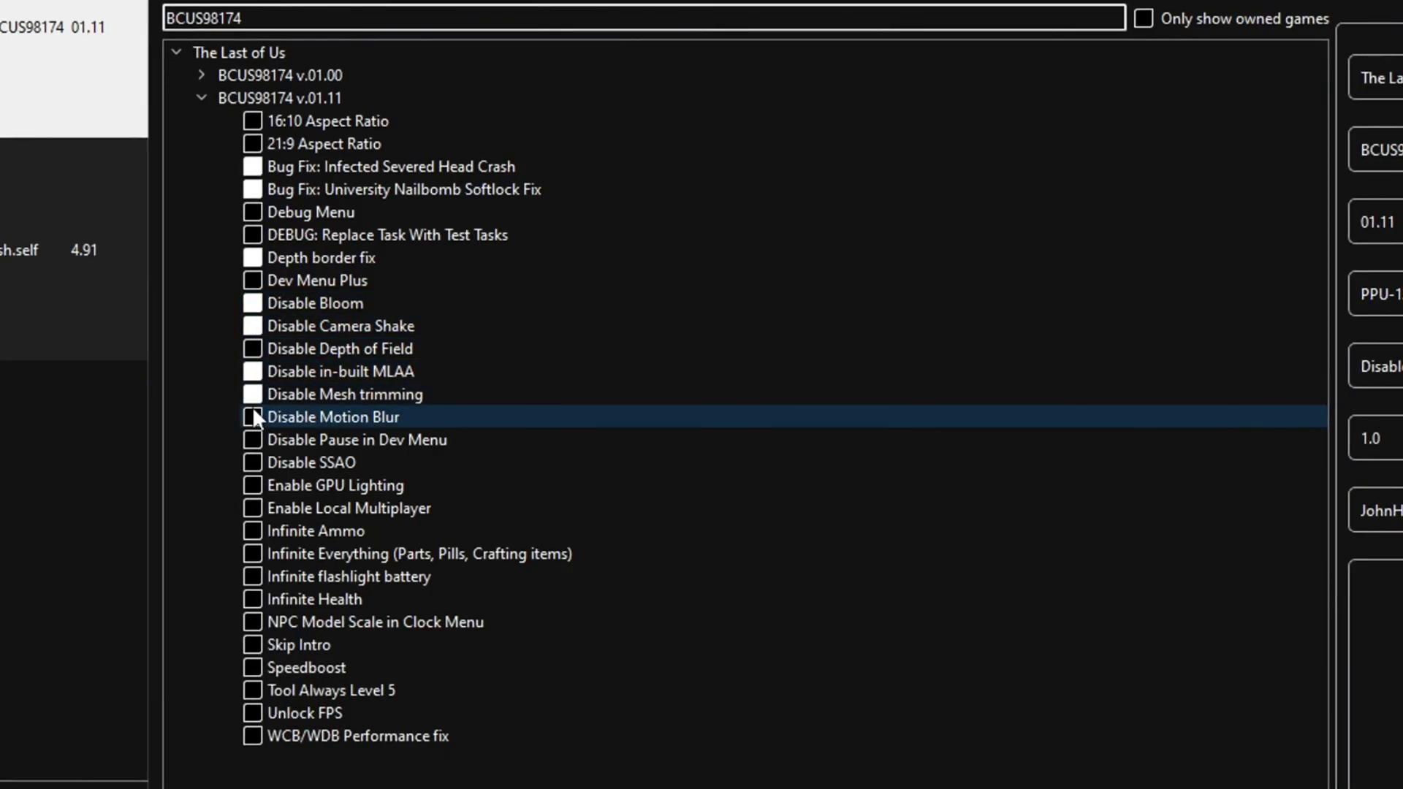
{"action": "left_click", "coordinate": [253, 415]}
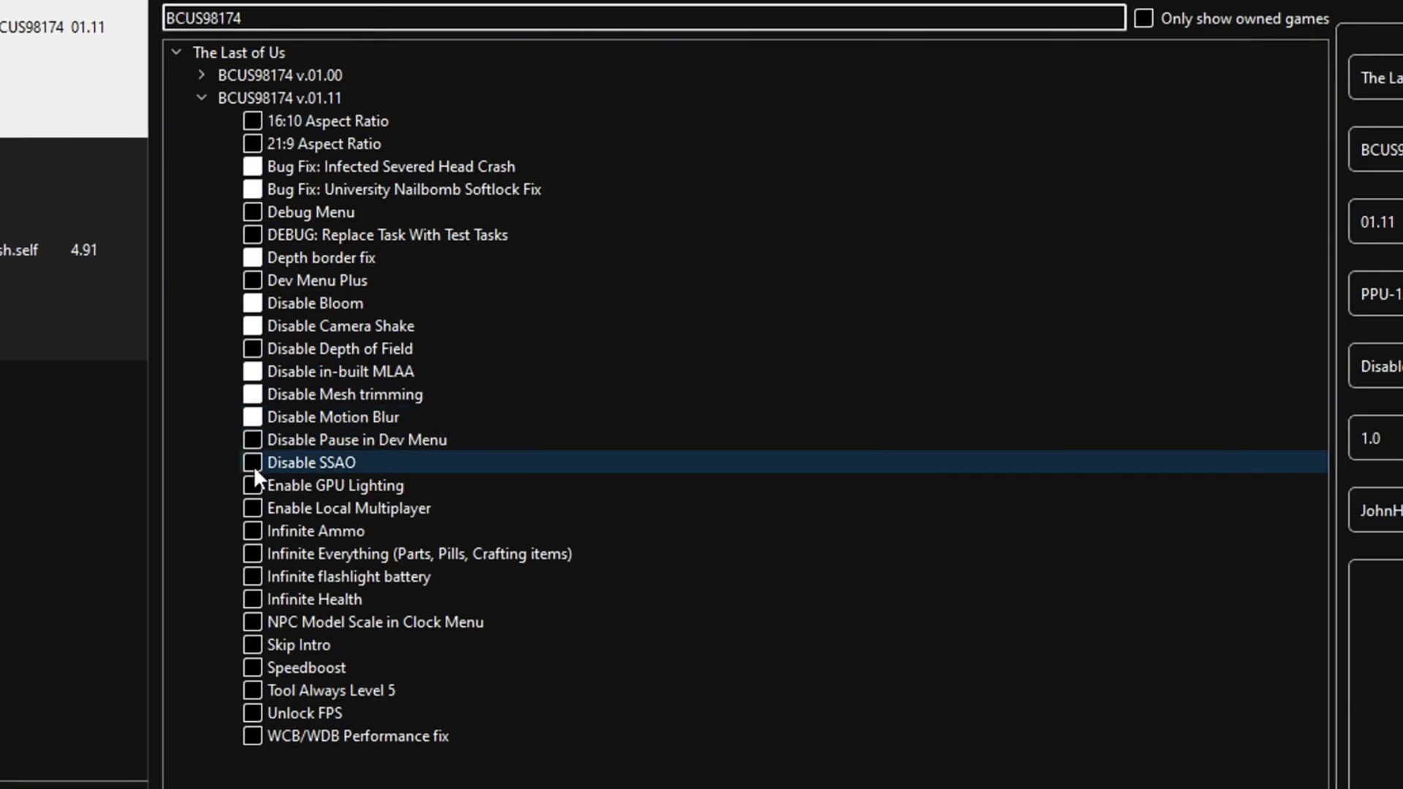
- Enable GPU Lighting, Infinite flashlight battery, Skip Intro, Speedboost, Unlock FPS and WCB/WDB fix, then apply
{"action": "left_click", "coordinate": [256, 484]}
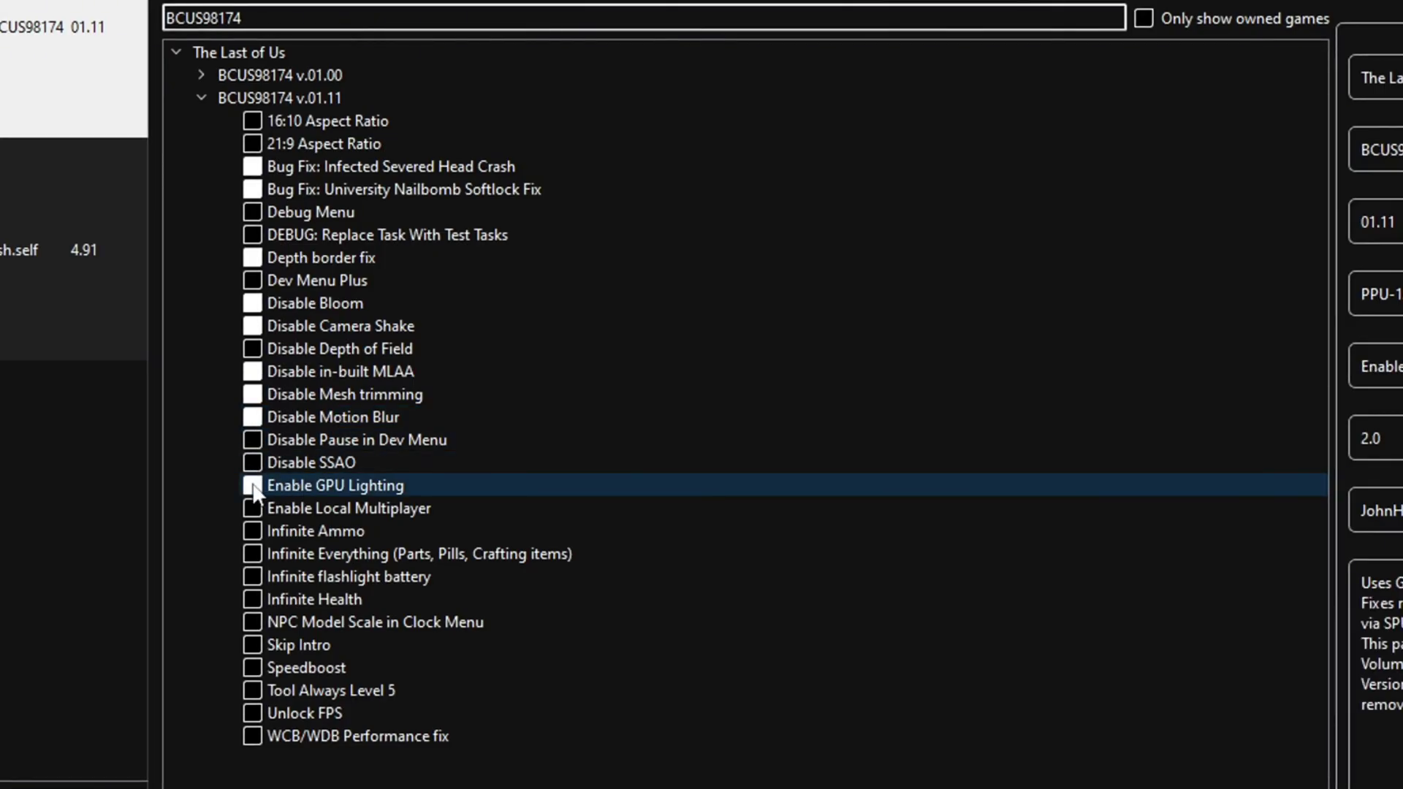
{"action": "left_click", "coordinate": [294, 506]}
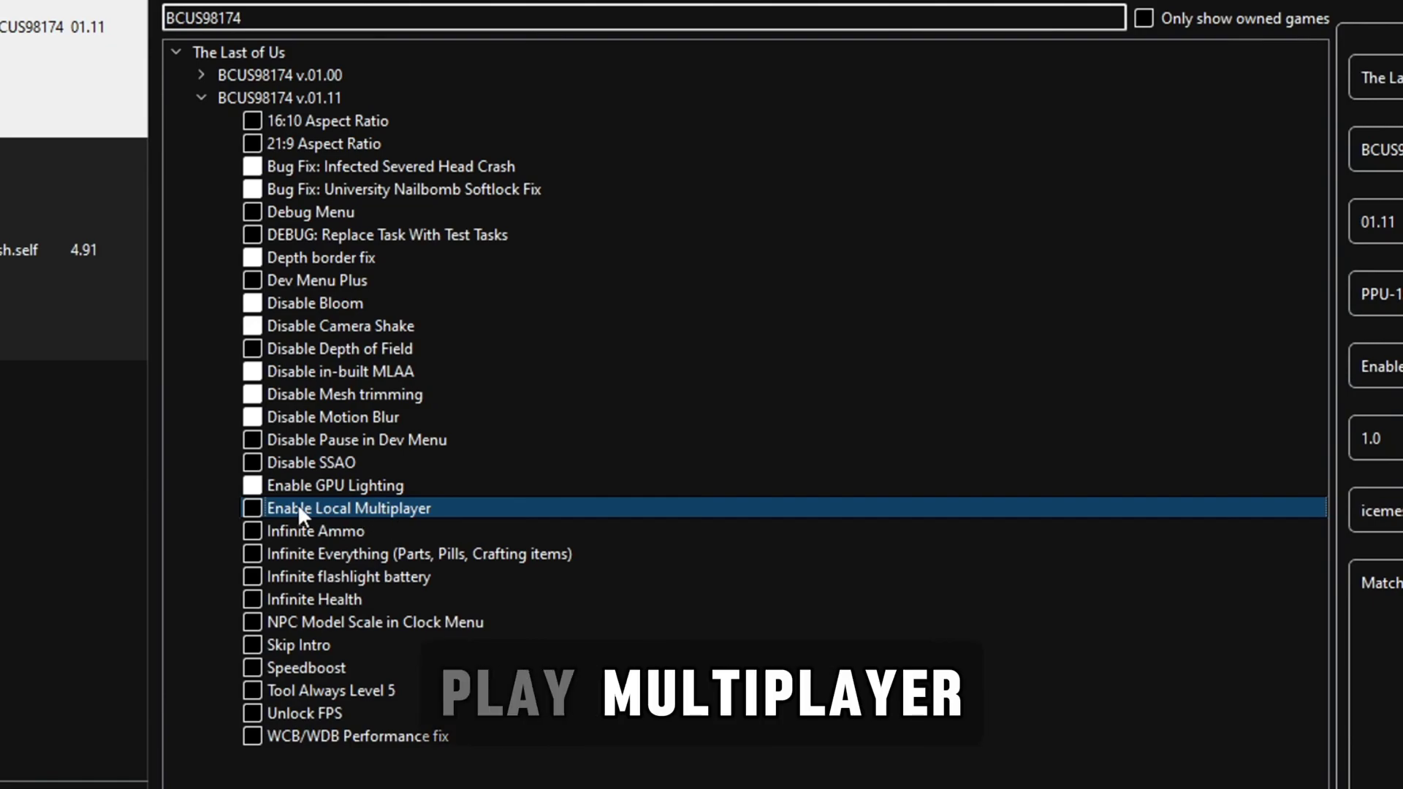
{"action": "left_click", "coordinate": [304, 537]}
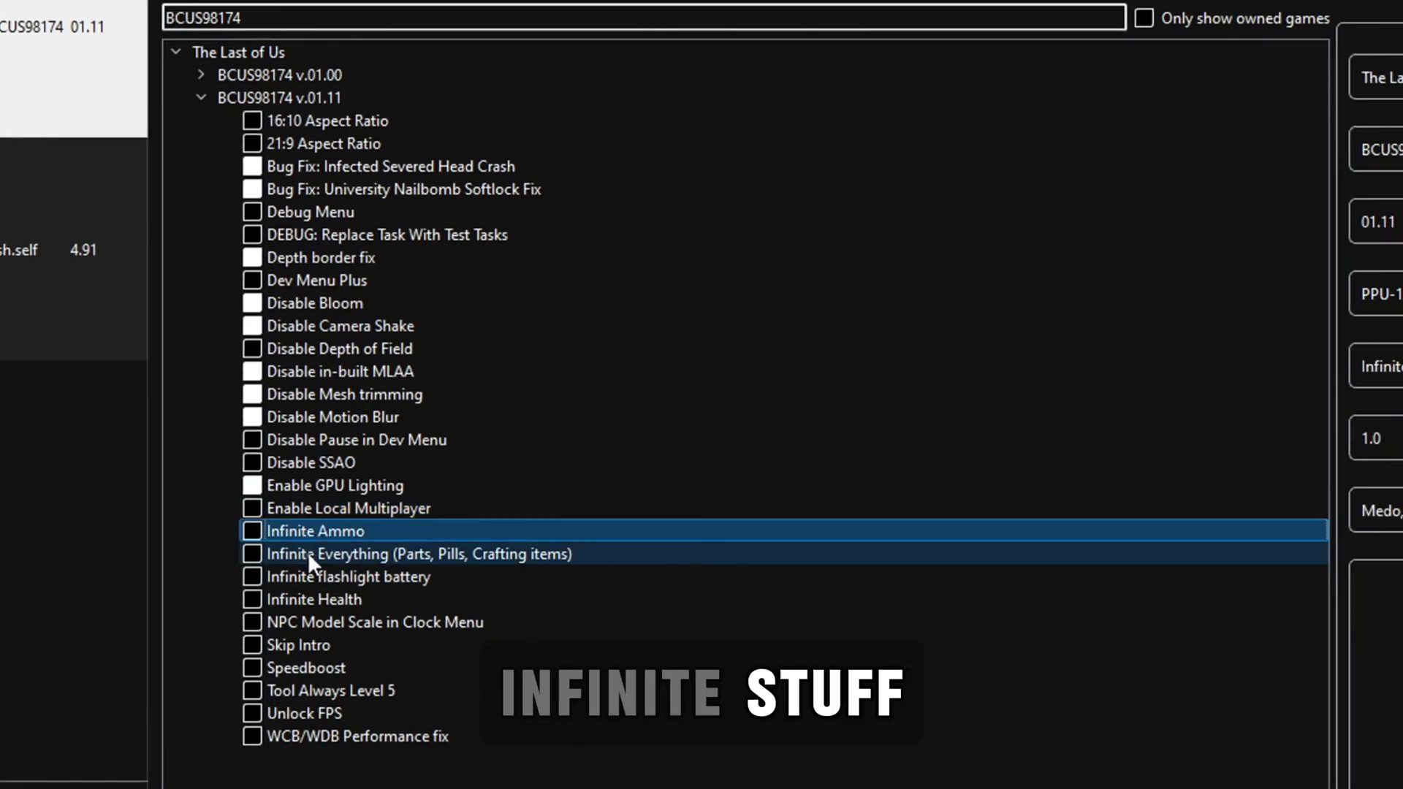
{"action": "left_click", "coordinate": [308, 555]}
{"action": "left_click", "coordinate": [317, 574]}
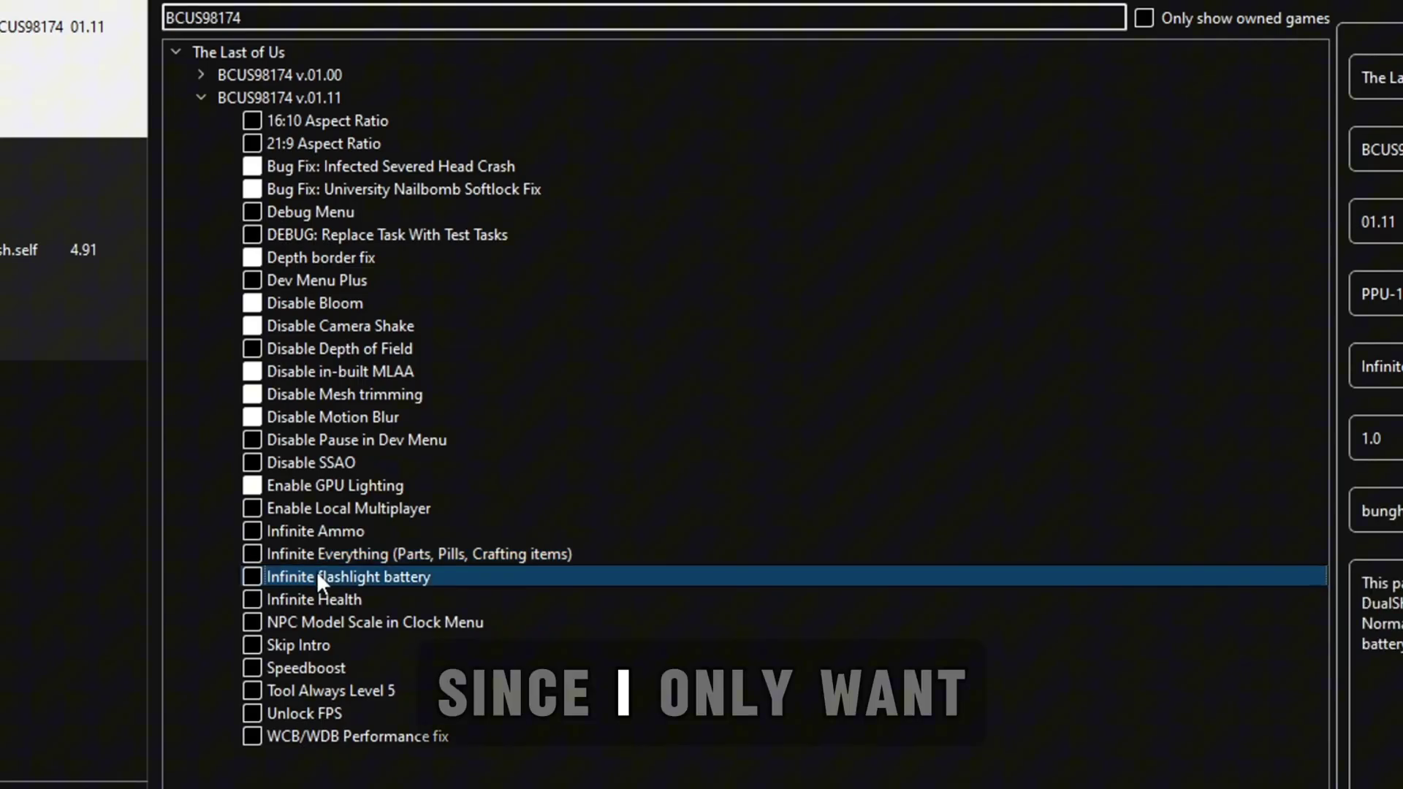
{"action": "left_click", "coordinate": [251, 578]}
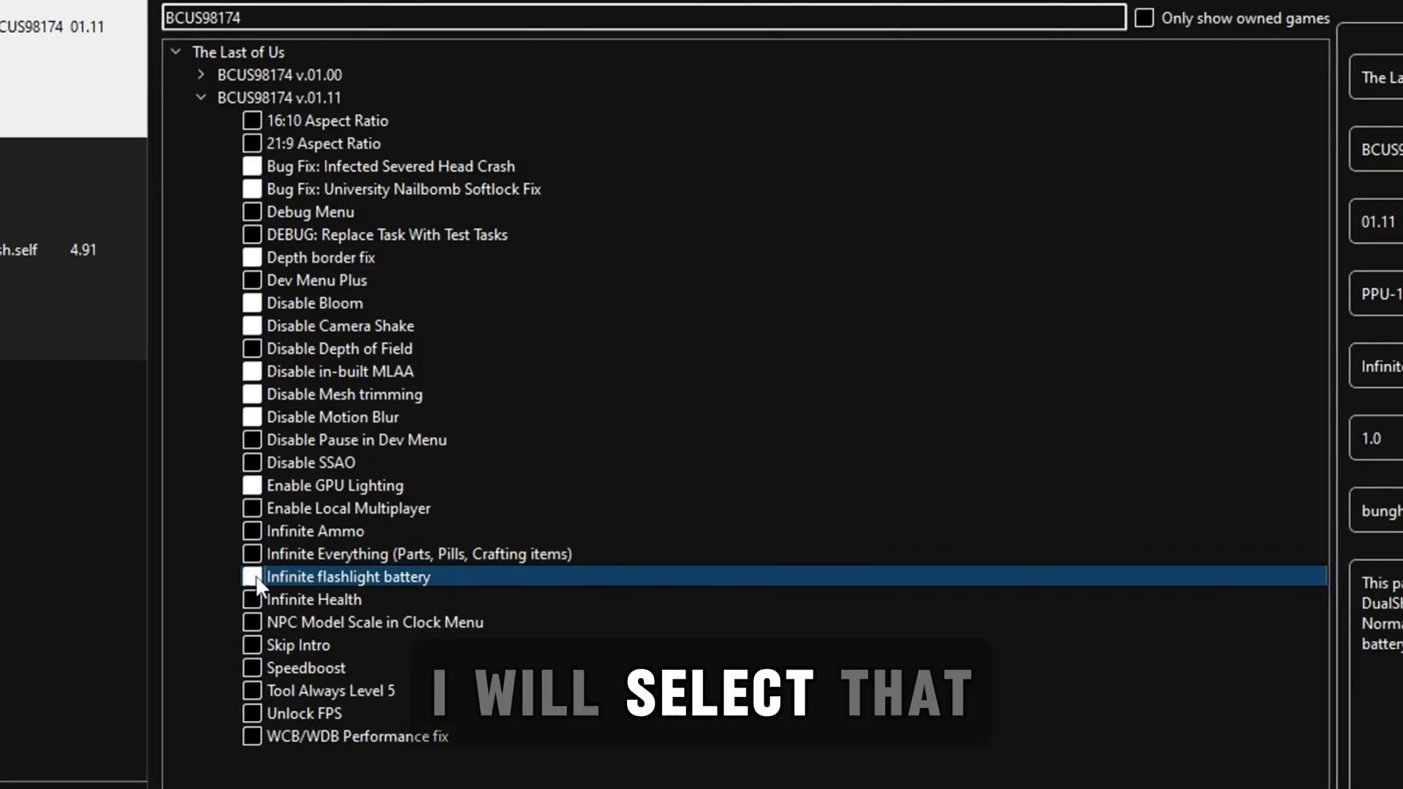
{"action": "left_click", "coordinate": [274, 642]}
{"action": "left_click", "coordinate": [251, 643]}
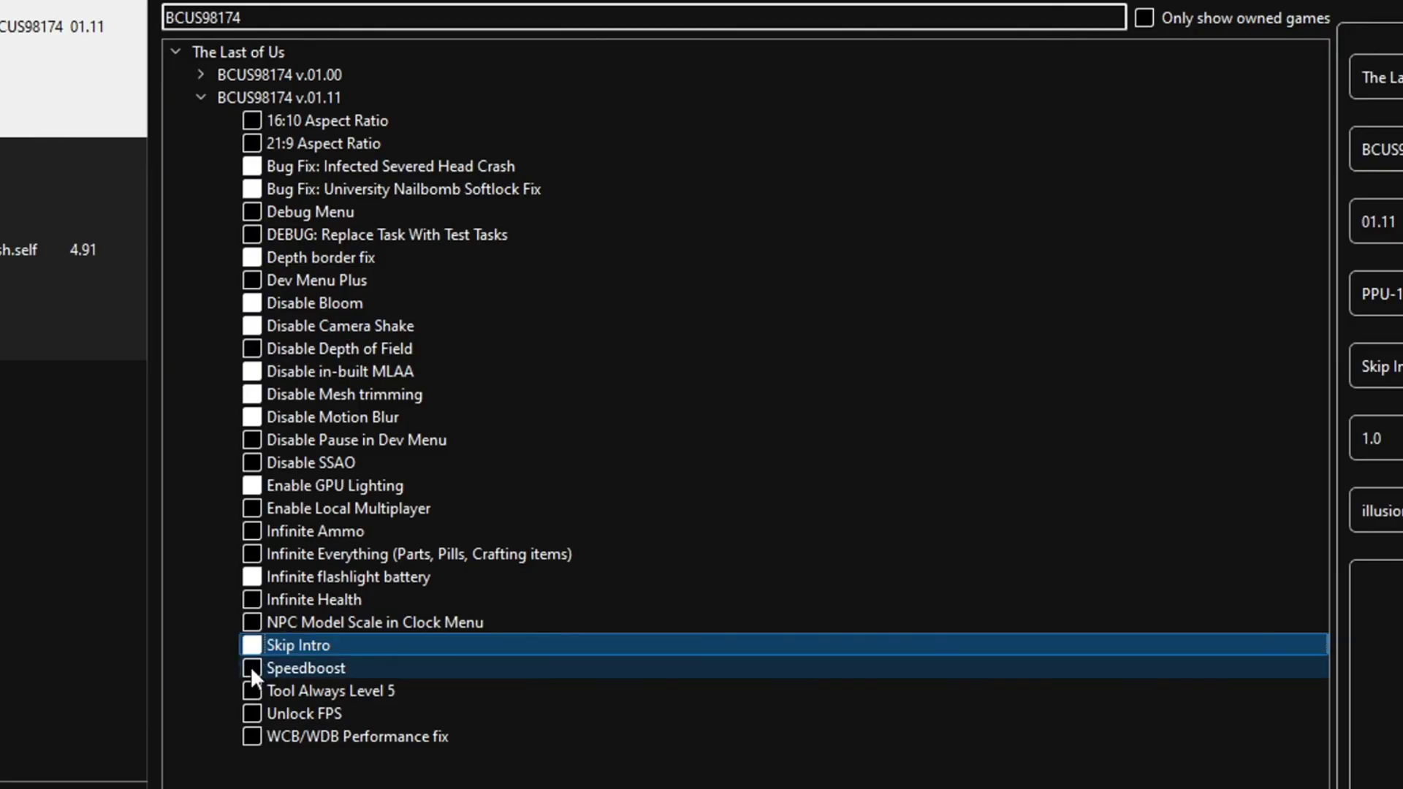
{"action": "left_click", "coordinate": [252, 668]}
{"action": "left_click", "coordinate": [251, 714]}
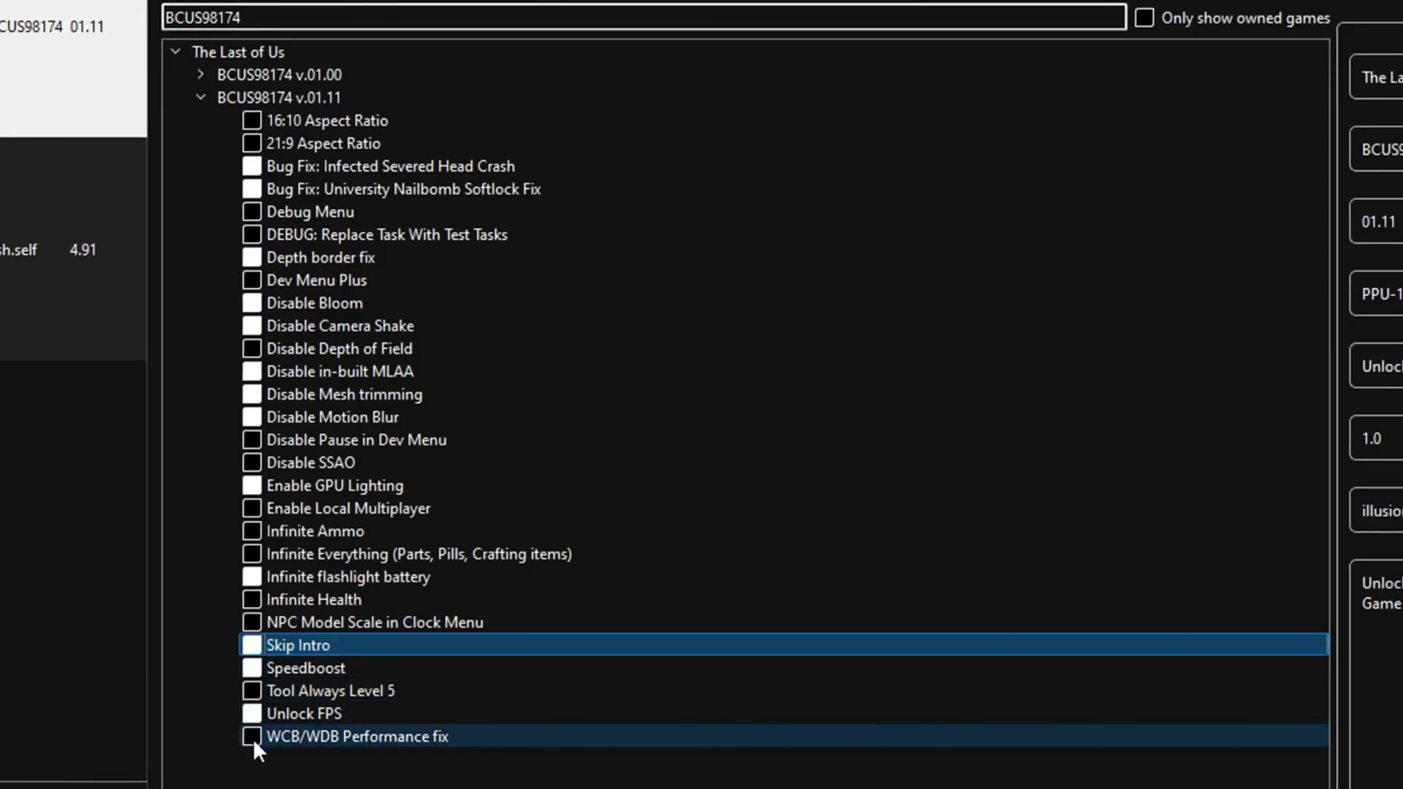
{"action": "left_click", "coordinate": [253, 737]}
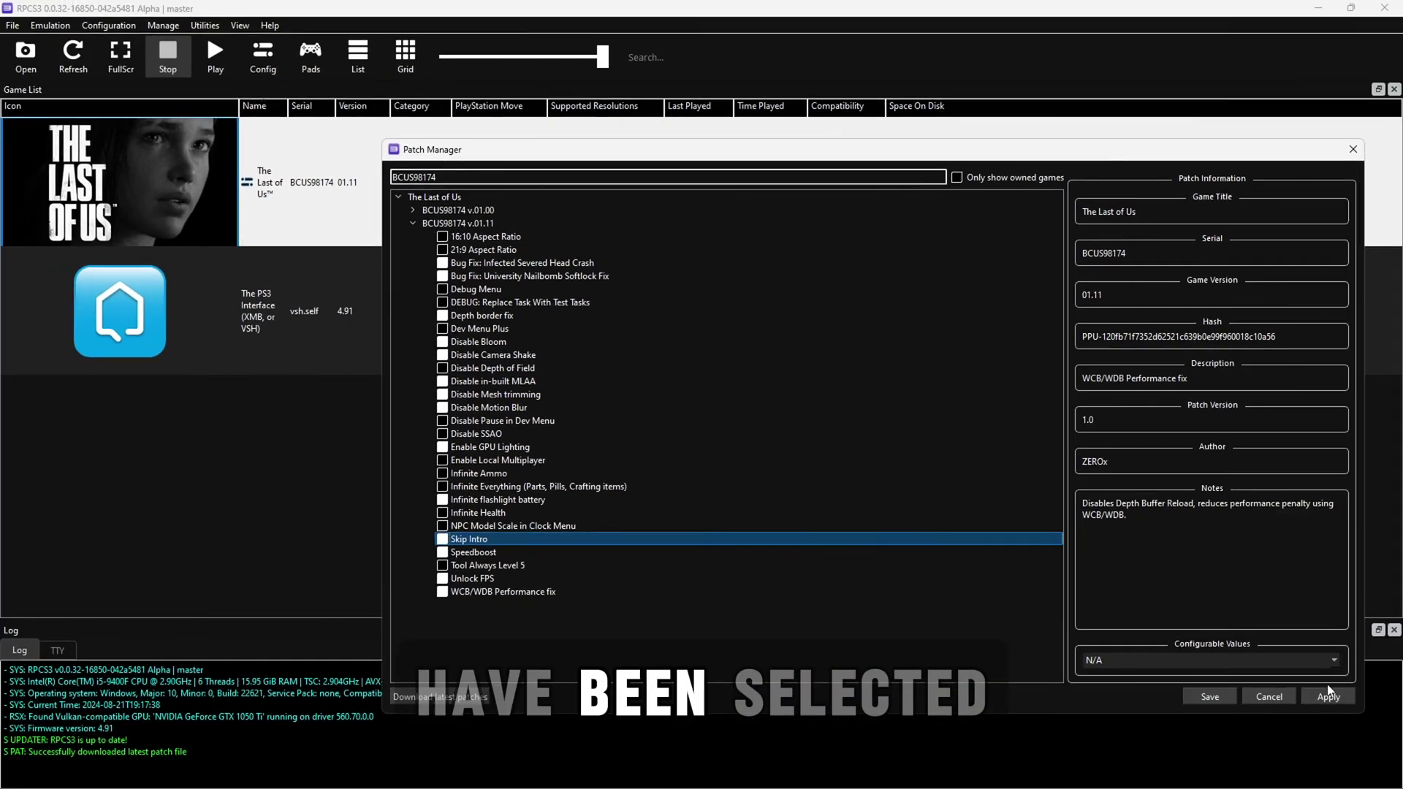
{"action": "left_click", "coordinate": [1331, 696]}
- Save the patches, boot The Last of Us and start a NEW GAME
{"action": "left_click", "coordinate": [1203, 699]}
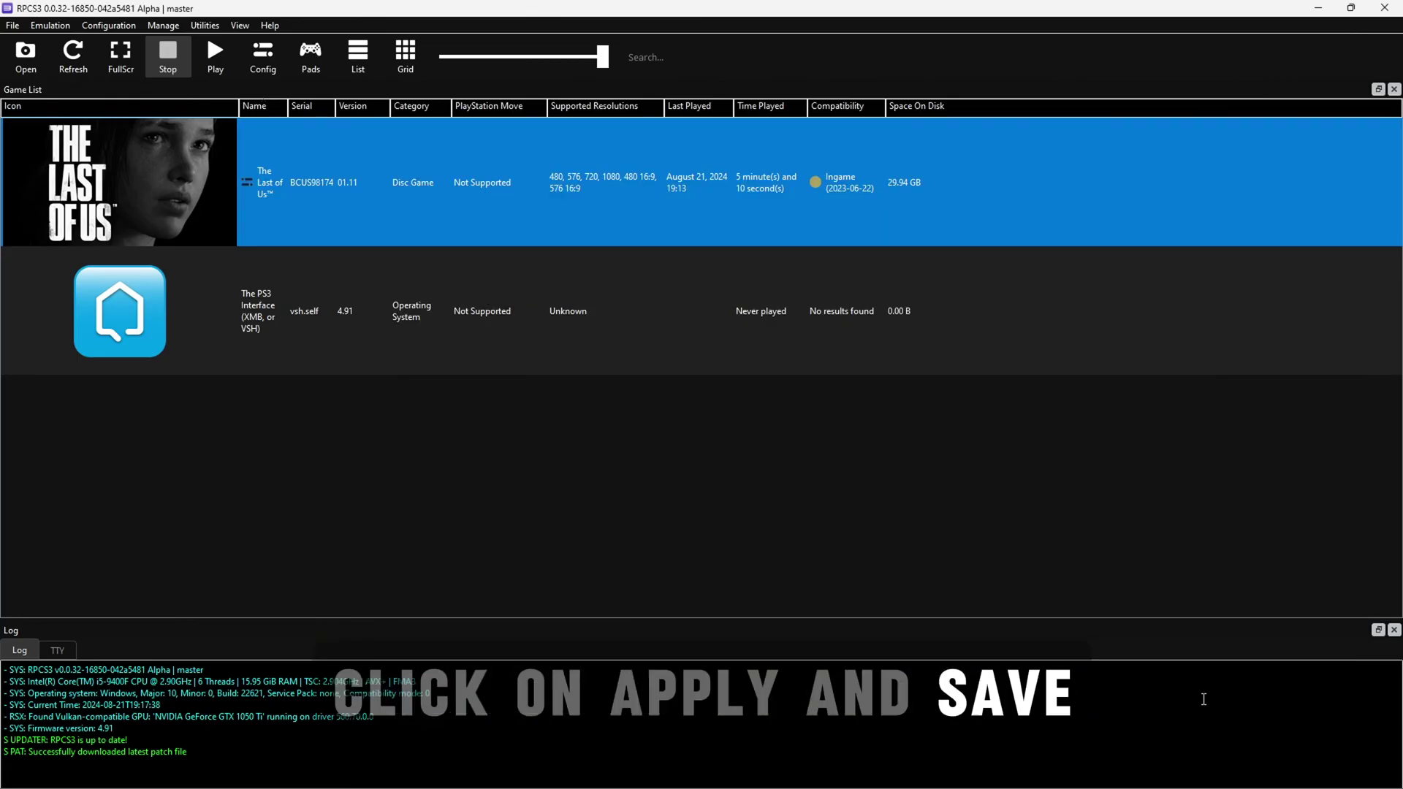
{"action": "double_click", "coordinate": [372, 212]}
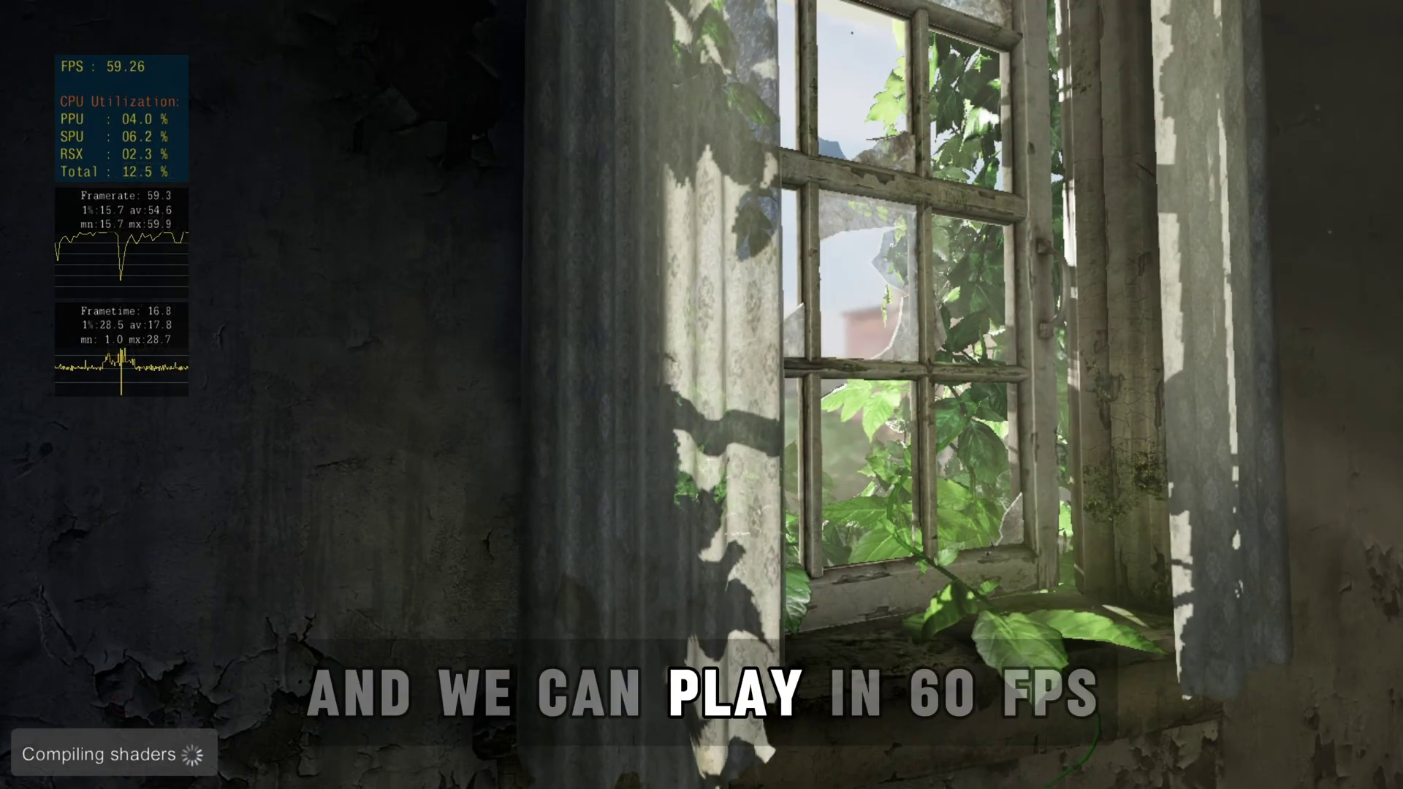
{"action": "key", "text": "Return"}
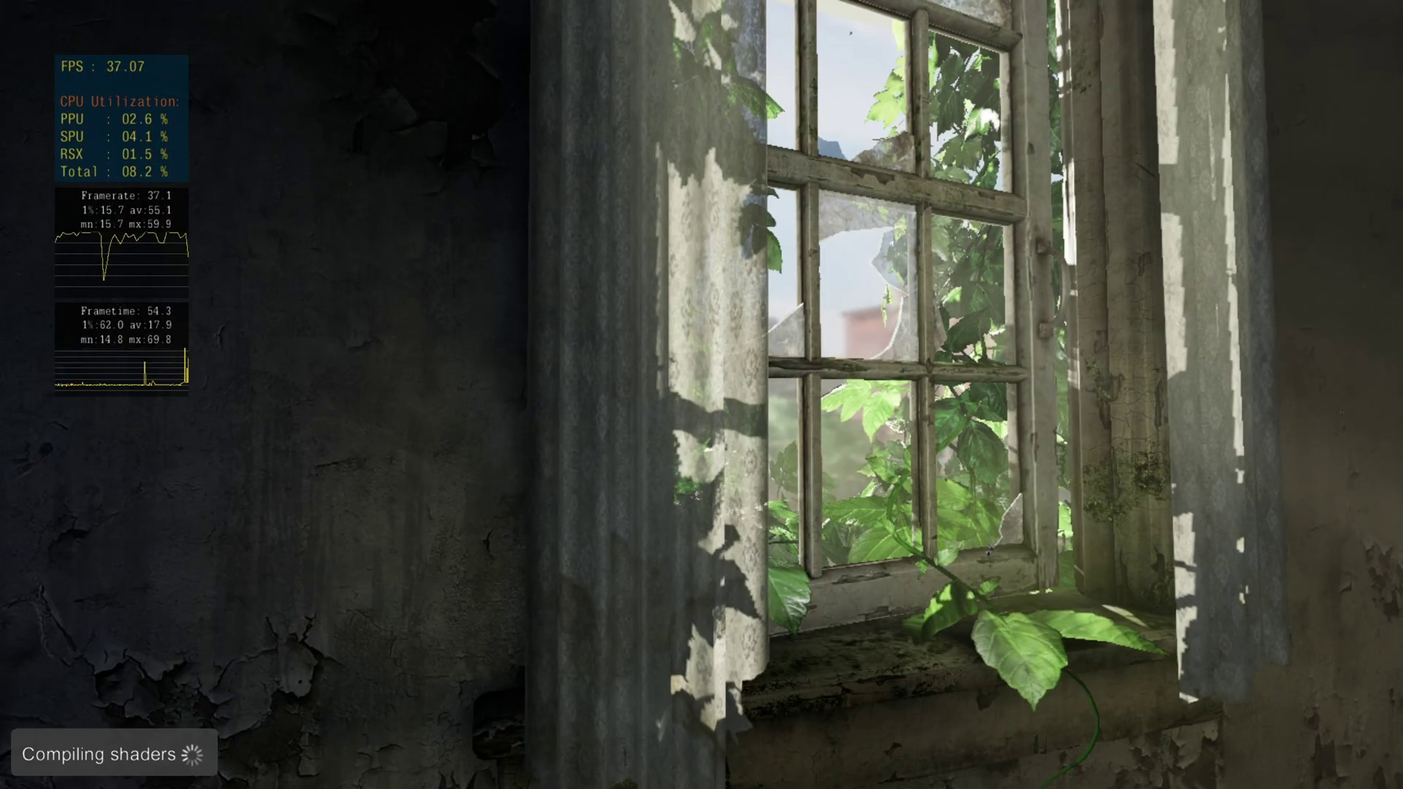